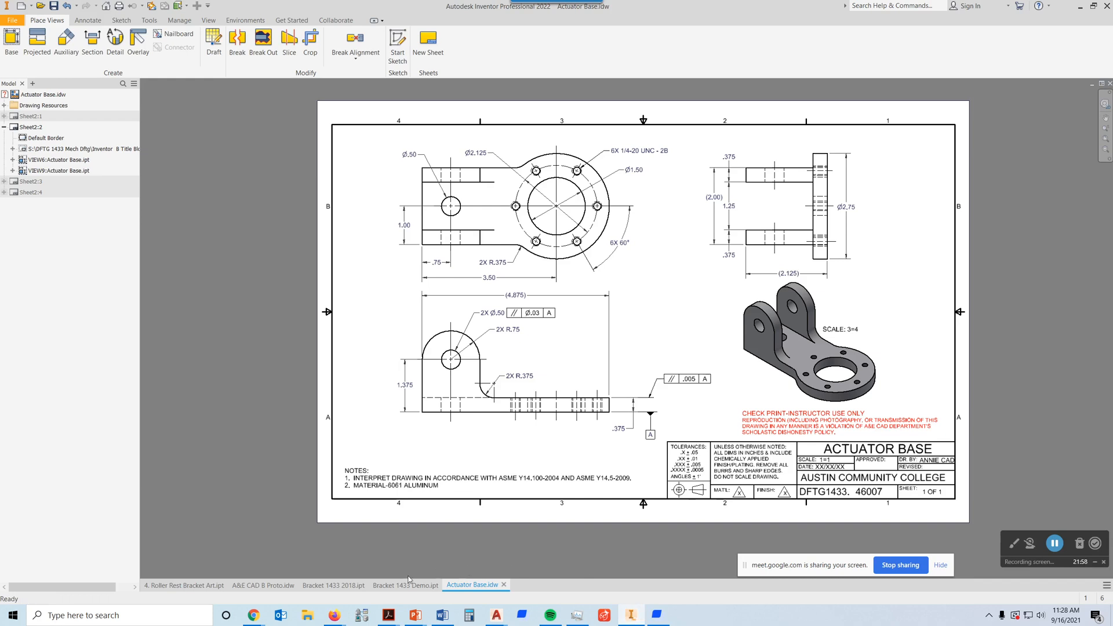
# Step: Switch to the Bracket 1433 Demo.ipt document and bring its side-profile sketch into view
pyautogui.moveTo(388, 590)
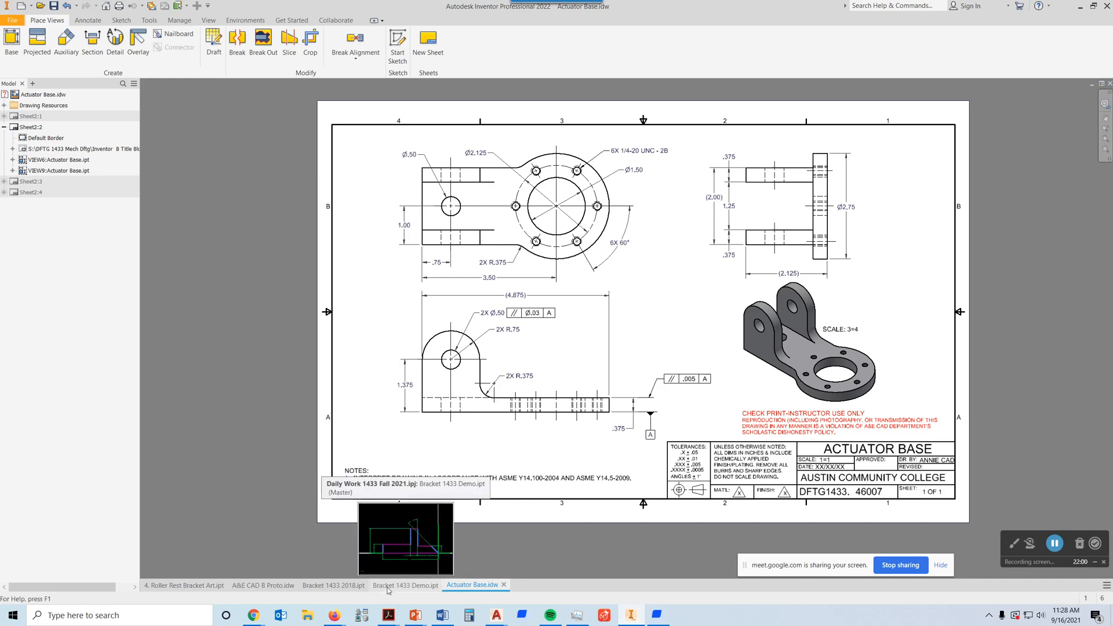
pyautogui.click(387, 587)
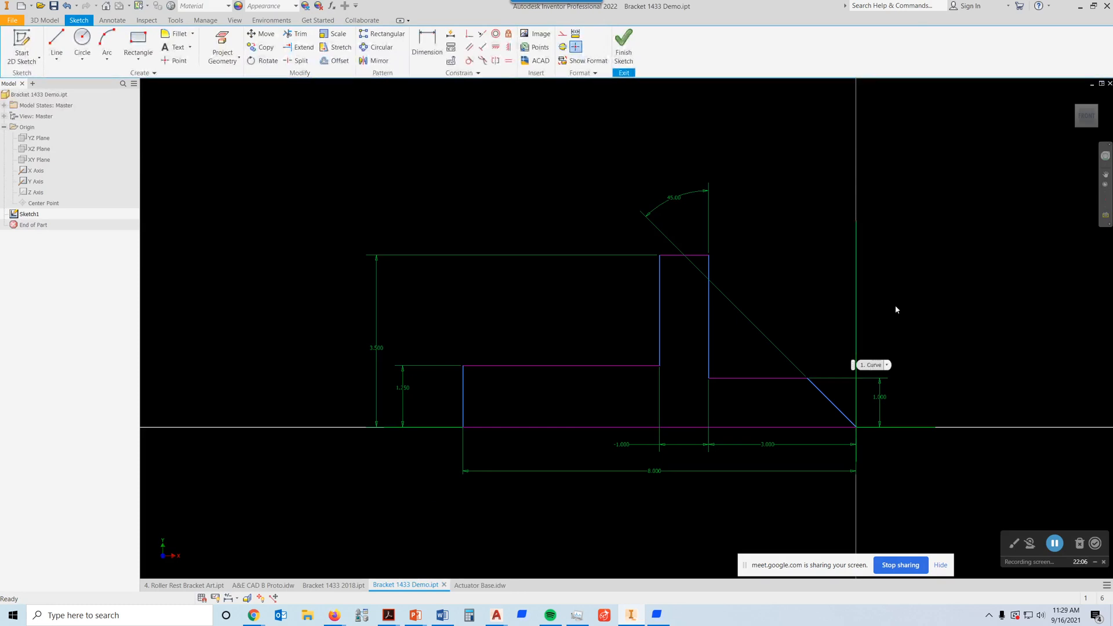
pyautogui.moveTo(804, 335); pyautogui.dragTo(767, 294, button='middle')
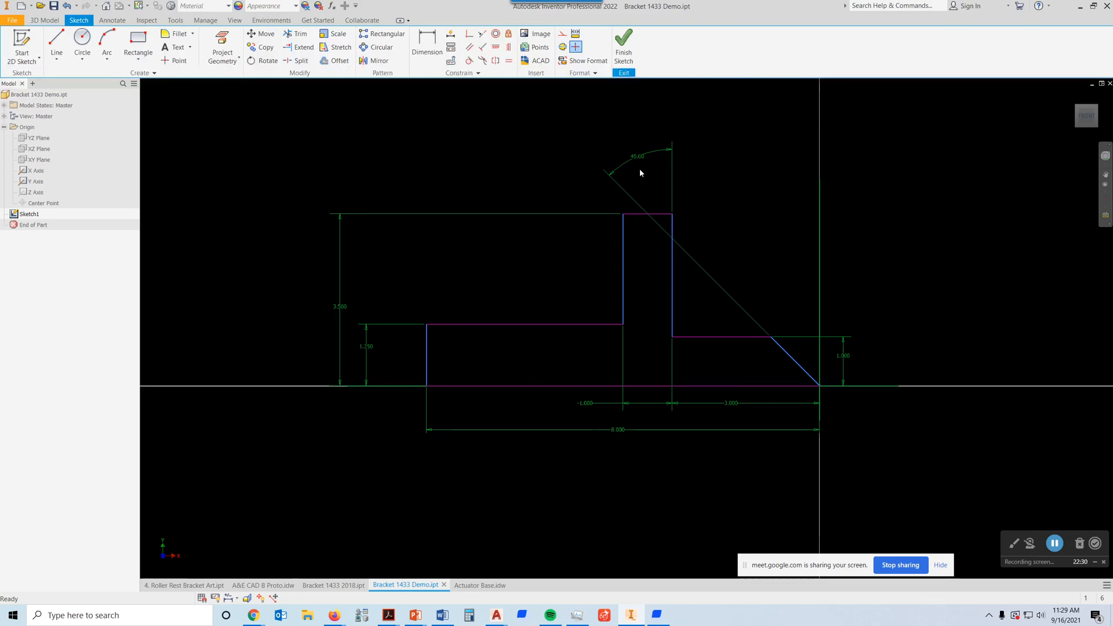
# Step: Finish the sketch and extrude the bracket side profile 3 in as a new solid
pyautogui.click(624, 43)
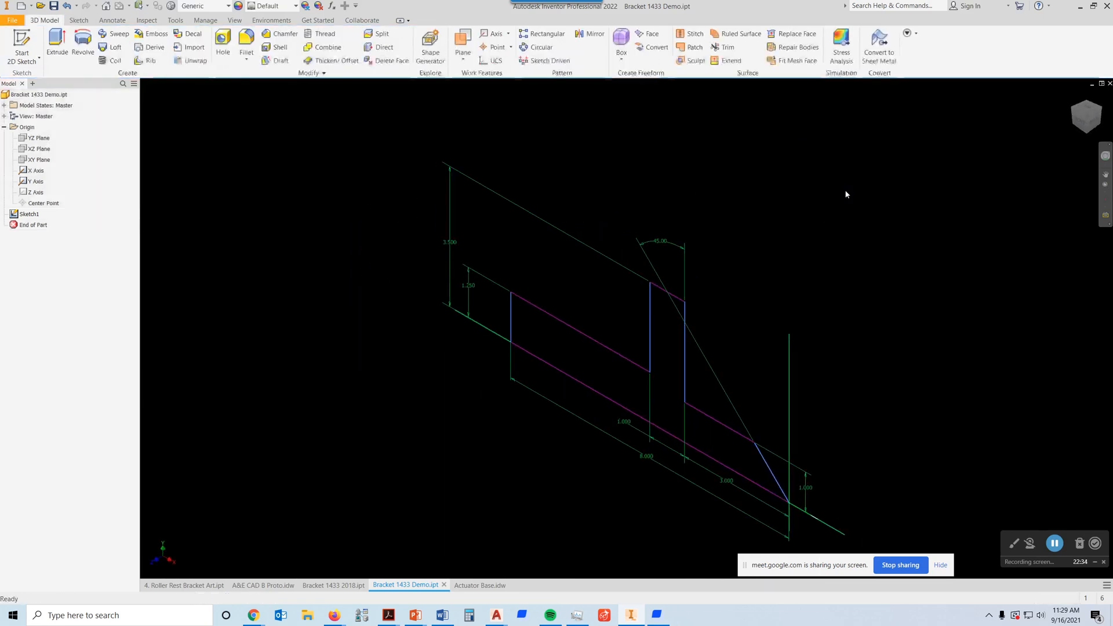
pyautogui.click(57, 42)
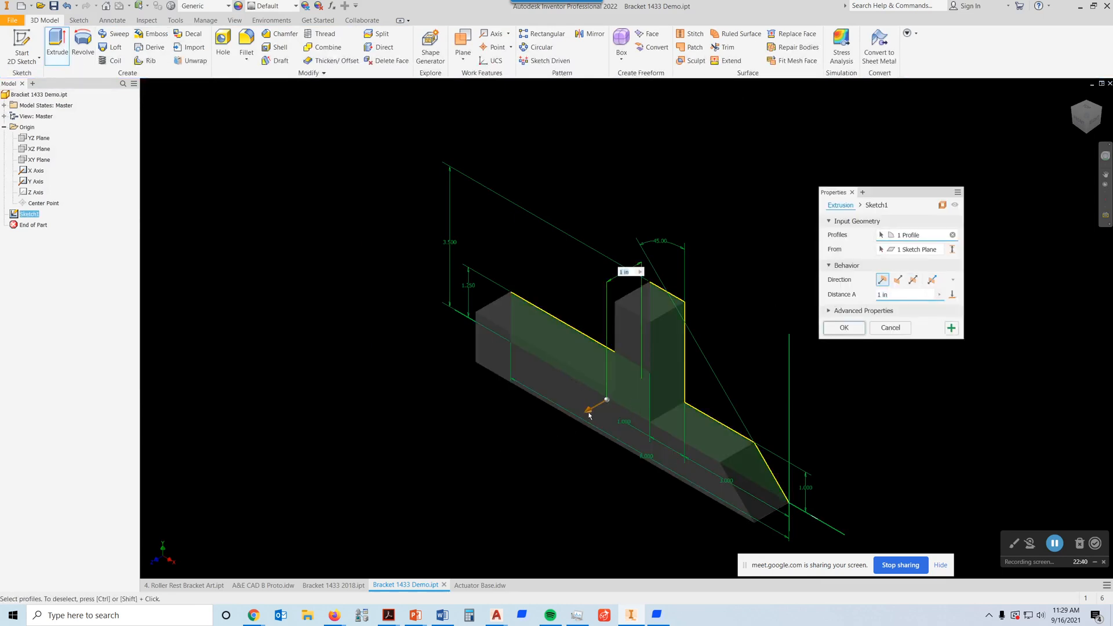
pyautogui.moveTo(587, 413); pyautogui.dragTo(514, 453)
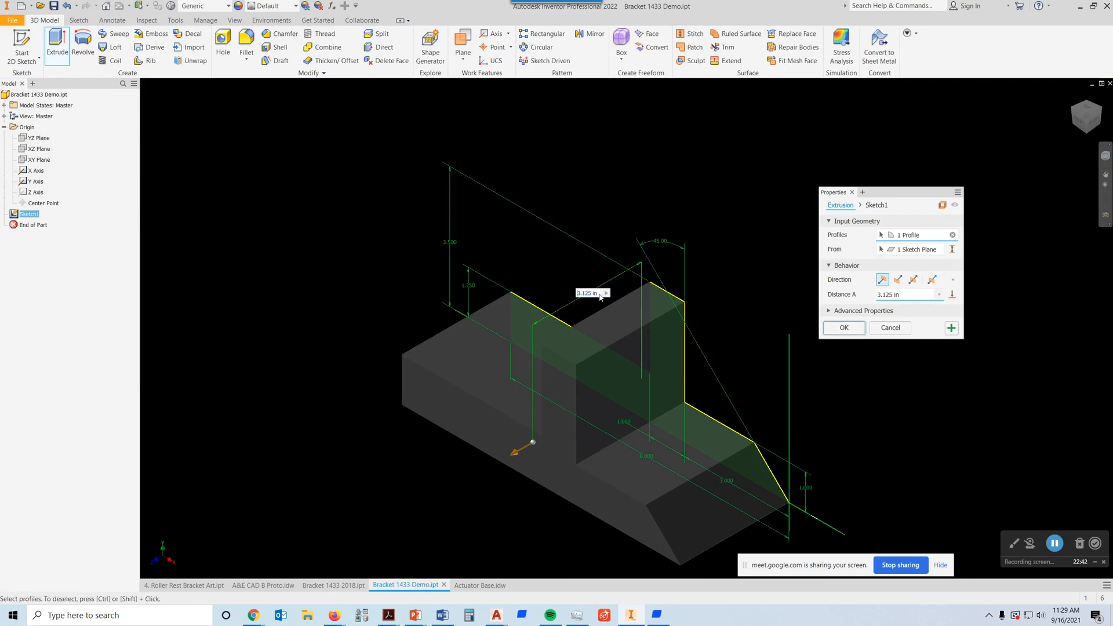
pyautogui.write('3')
pyautogui.press('Return')
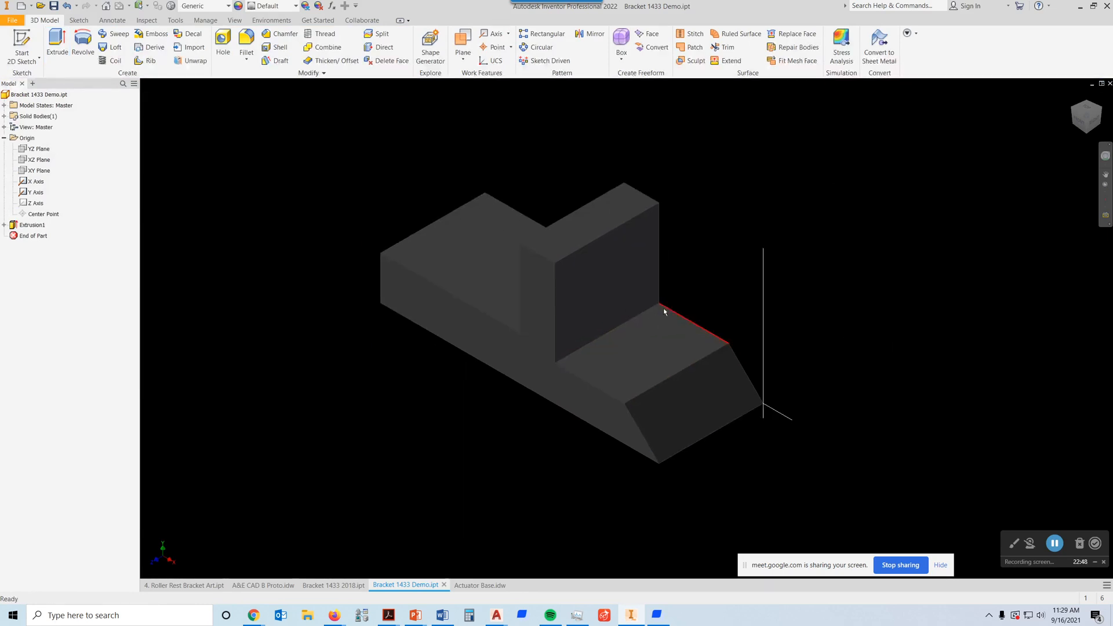
pyautogui.scroll(5, 659, 318)
pyautogui.scroll(-4, 671, 311)
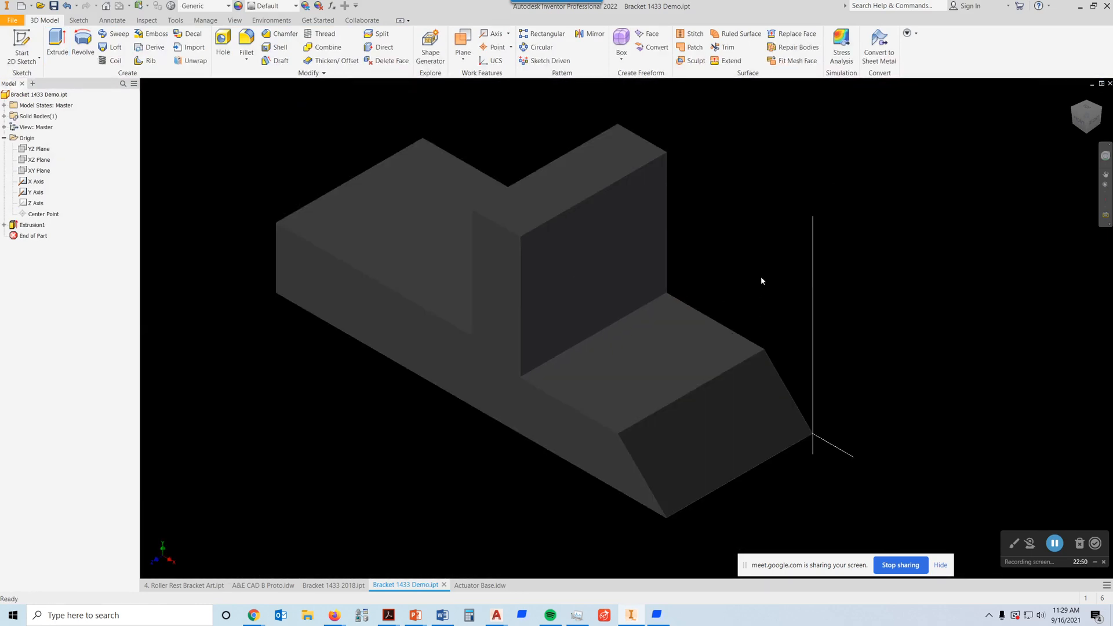
pyautogui.scroll(-2, 794, 185)
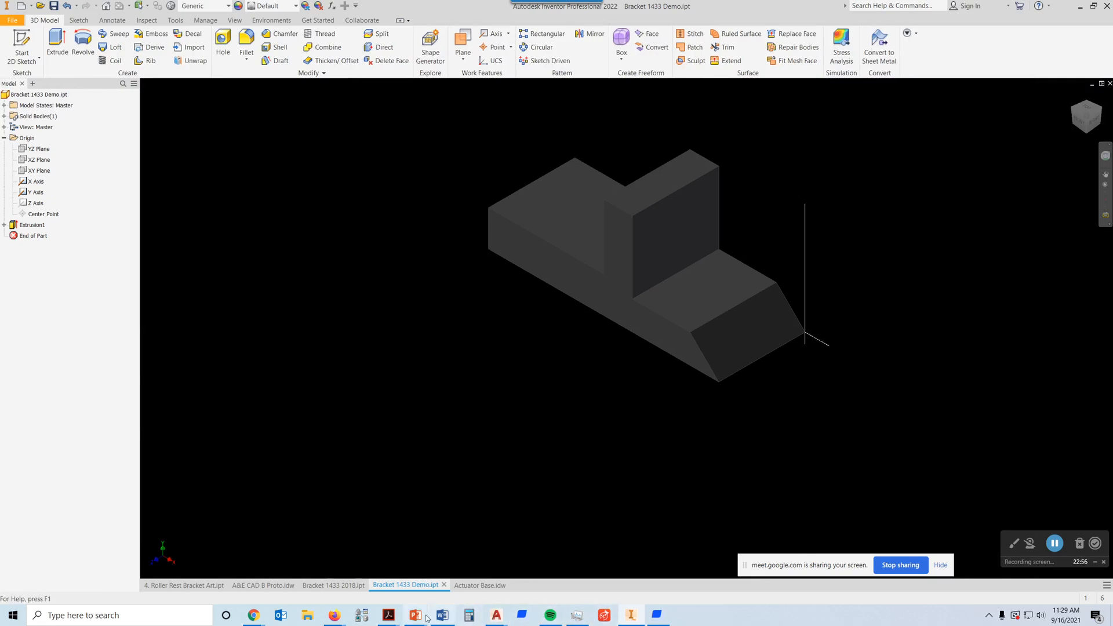
# Step: Switch to Firefox, examine the Bracket 1433 assignment drawing's dimensions and radii, and return to the Inventor part
pyautogui.moveTo(337, 617)
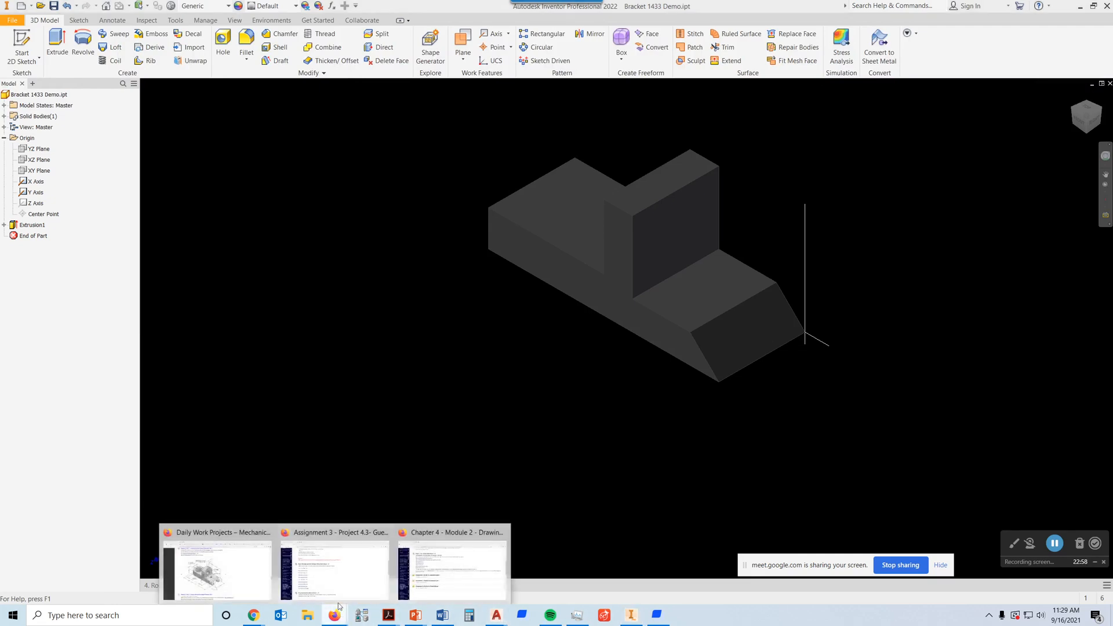
pyautogui.click(240, 568)
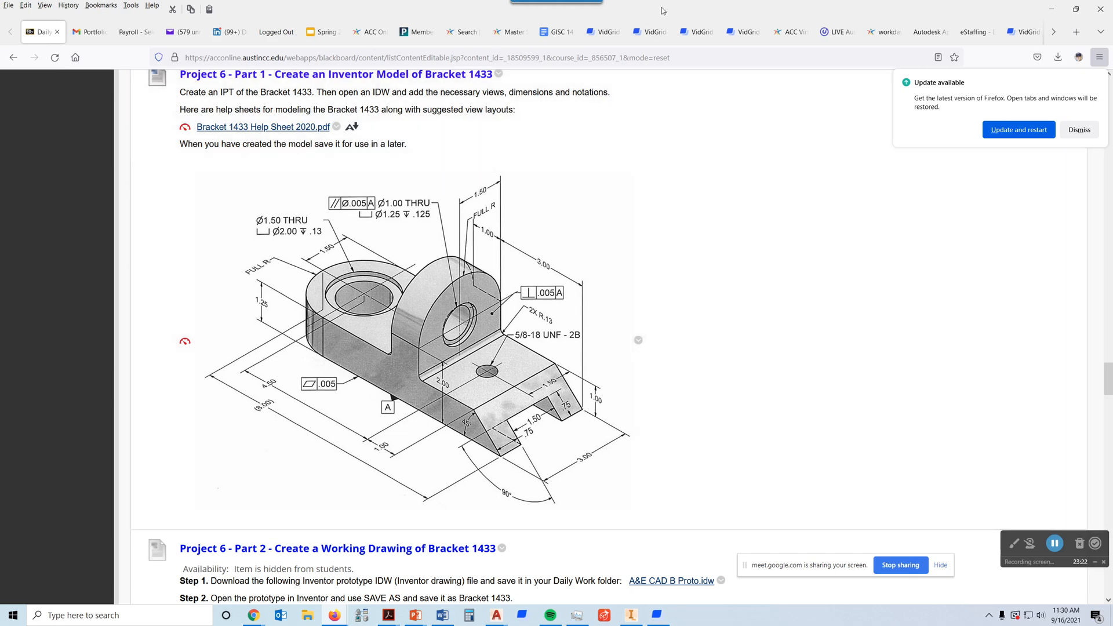
pyautogui.moveTo(665, 10); pyautogui.dragTo(783, 0)
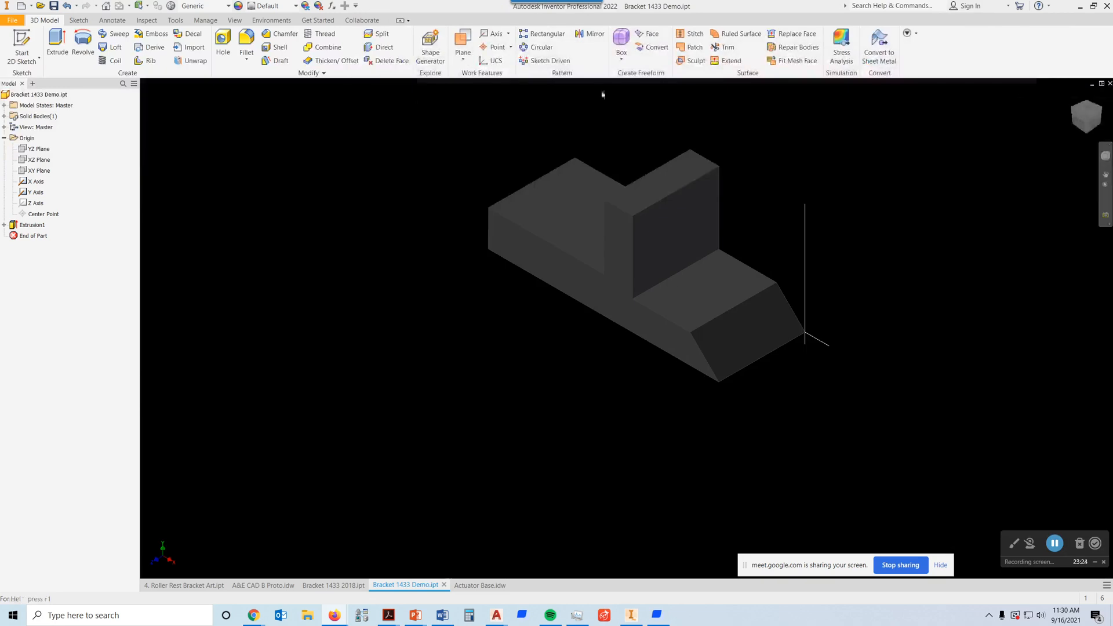
# Step: Fillet the upright's two upper corner edges and the two vertical edges at the far end of the base with a 1.5 in radius
pyautogui.click(248, 41)
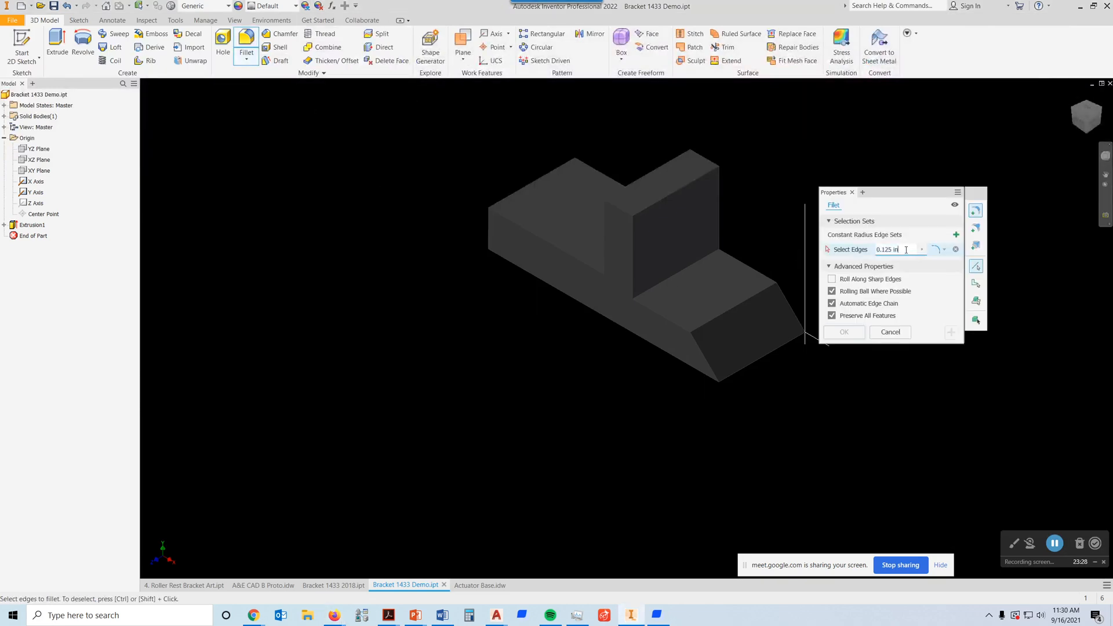
pyautogui.write('1.5')
pyautogui.click(618, 213)
pyautogui.click(702, 163)
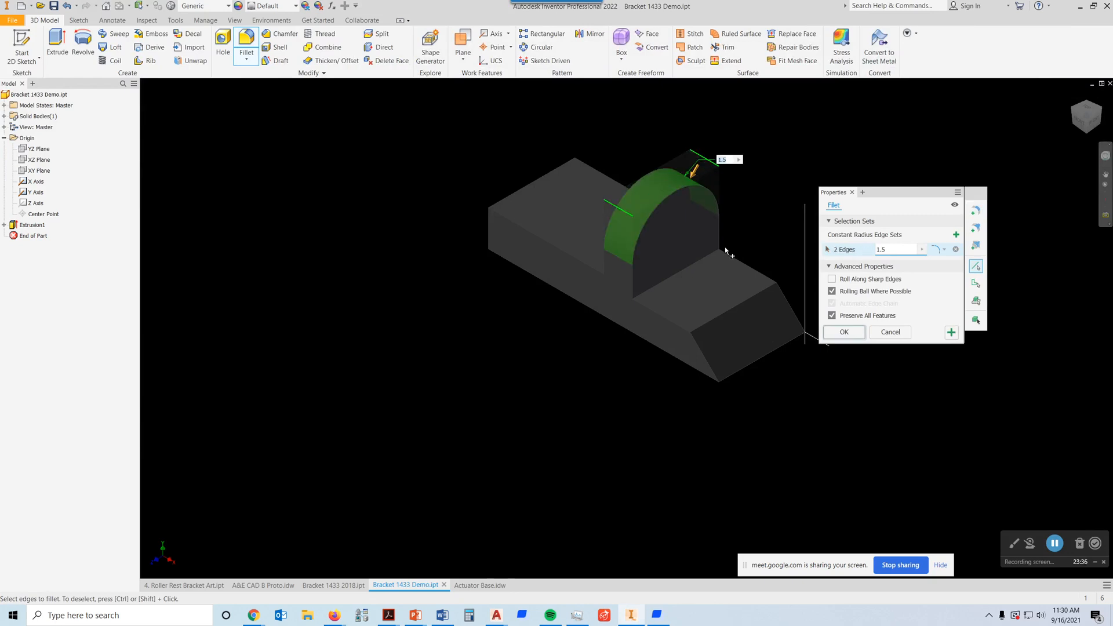
pyautogui.click(491, 229)
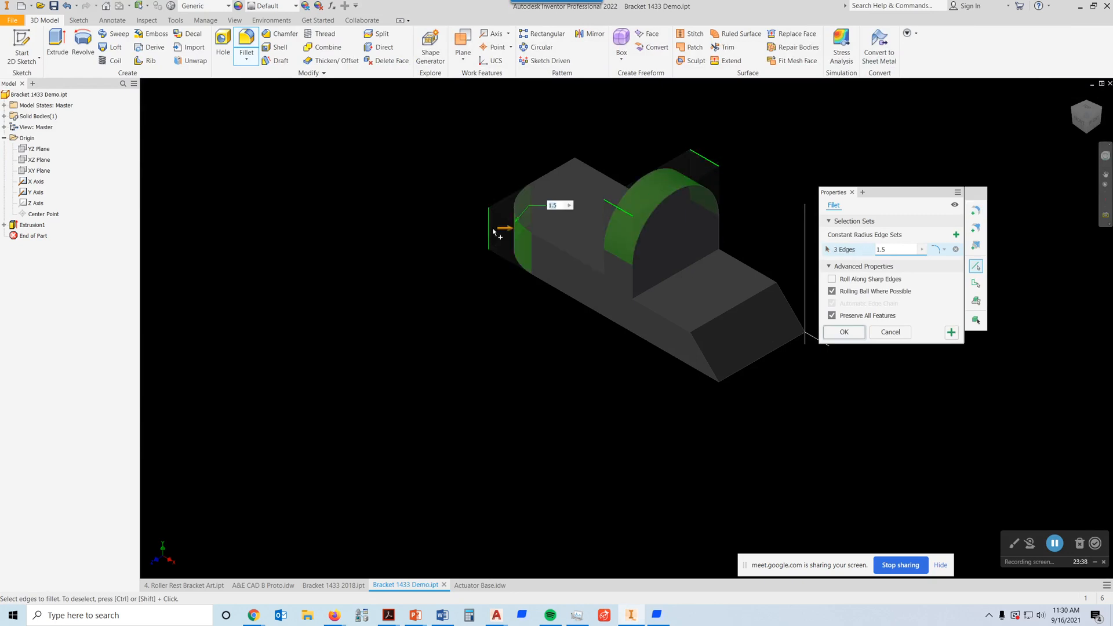
pyautogui.click(576, 179)
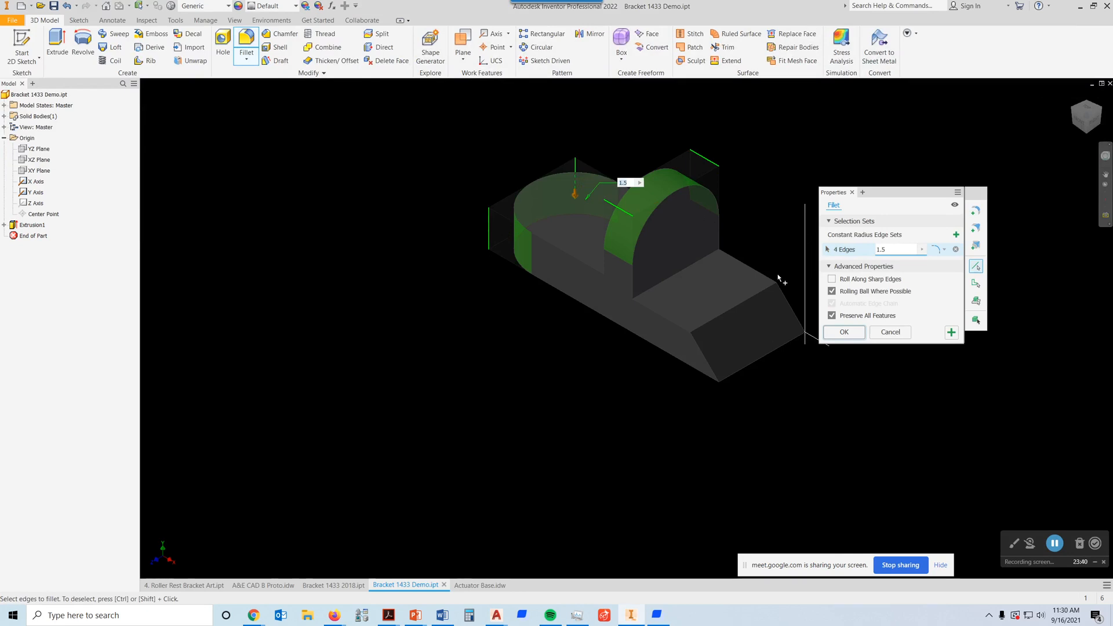
pyautogui.click(844, 331)
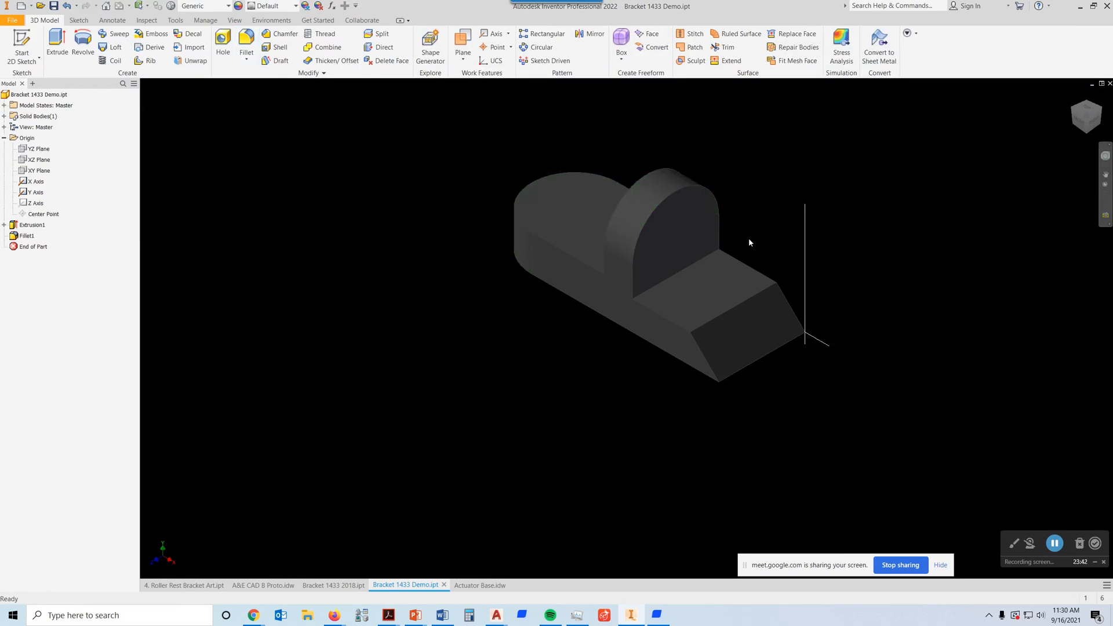
# Step: Apply the Chrome - Polished appearance to the bracket
pyautogui.scroll(4, 711, 251)
pyautogui.scroll(-3, 726, 250)
pyautogui.moveTo(724, 252); pyautogui.dragTo(664, 303, button='middle')
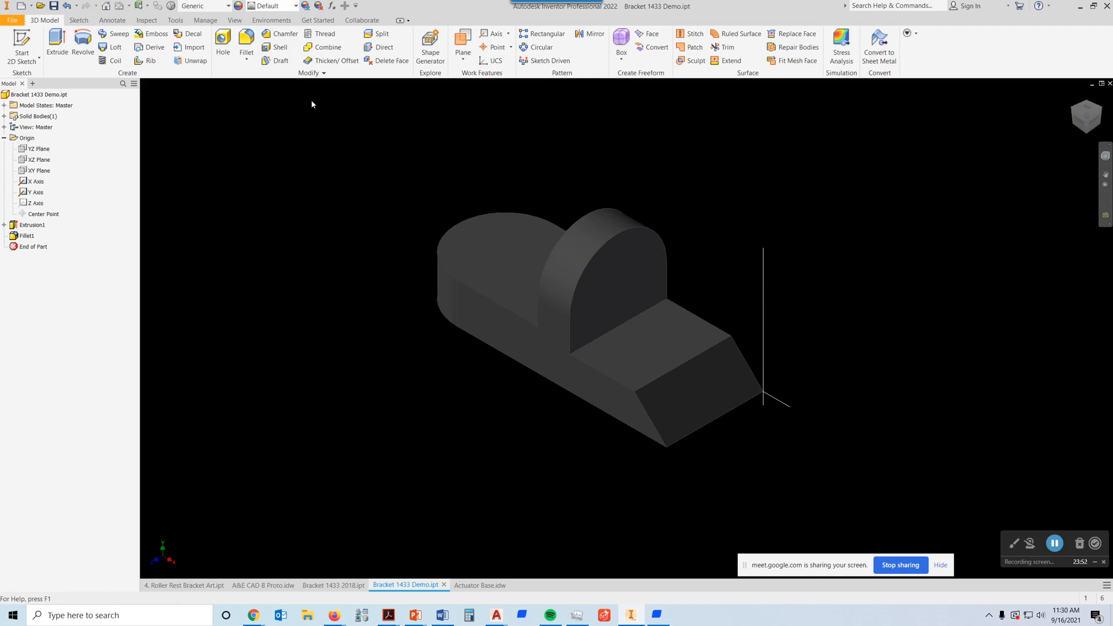
pyautogui.click(296, 6)
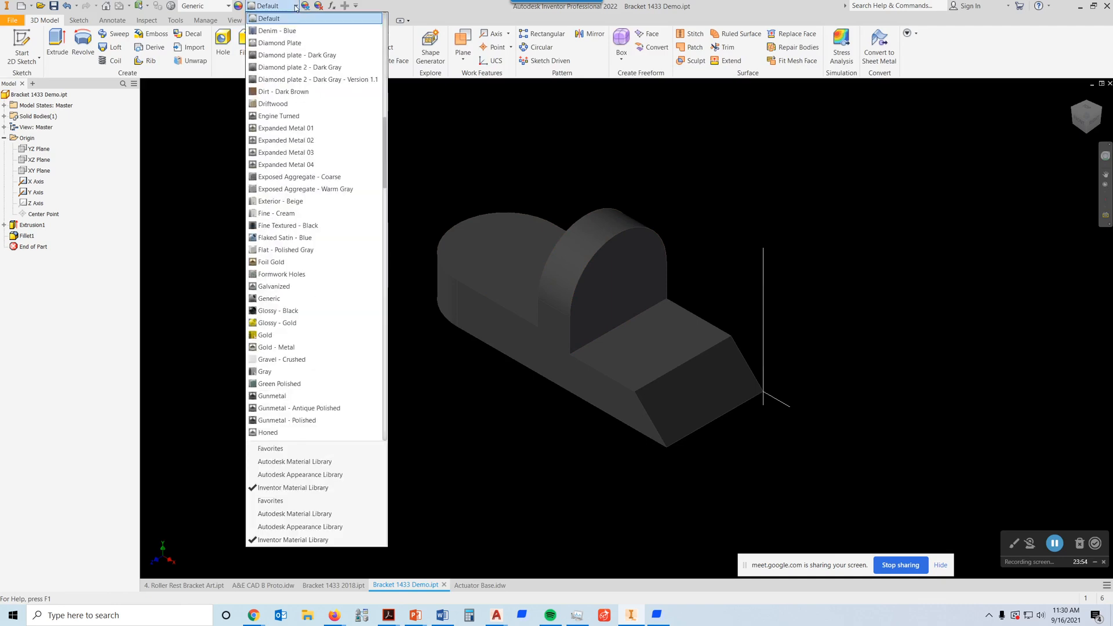
pyautogui.click(442, 166)
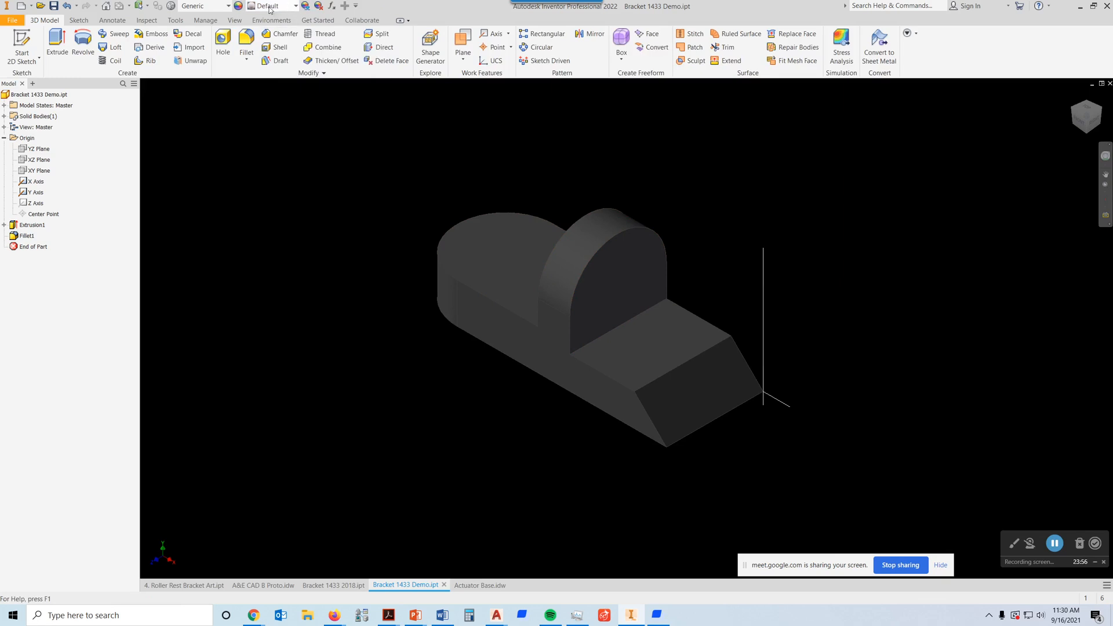
pyautogui.click(296, 7)
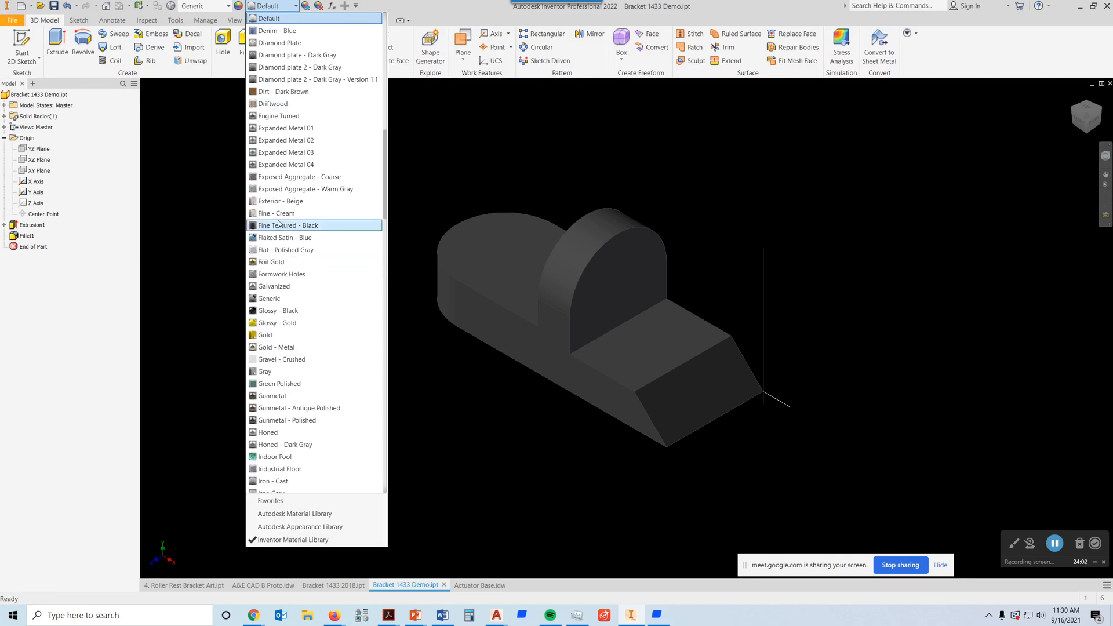
pyautogui.scroll(3, 315, 158)
pyautogui.scroll(12, 315, 159)
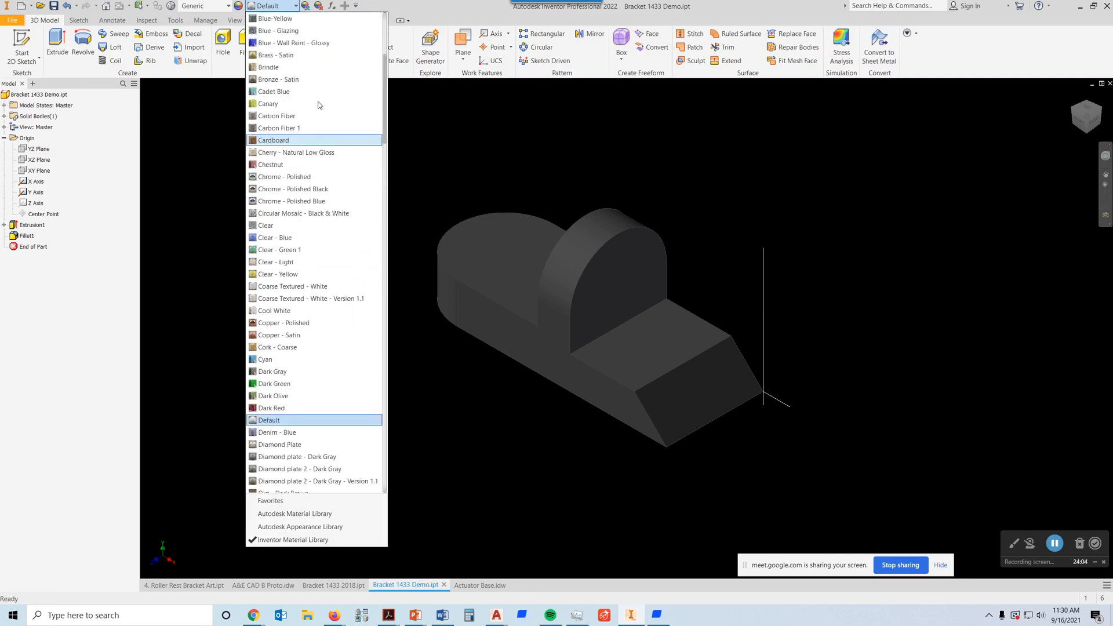
pyautogui.scroll(2, 316, 97)
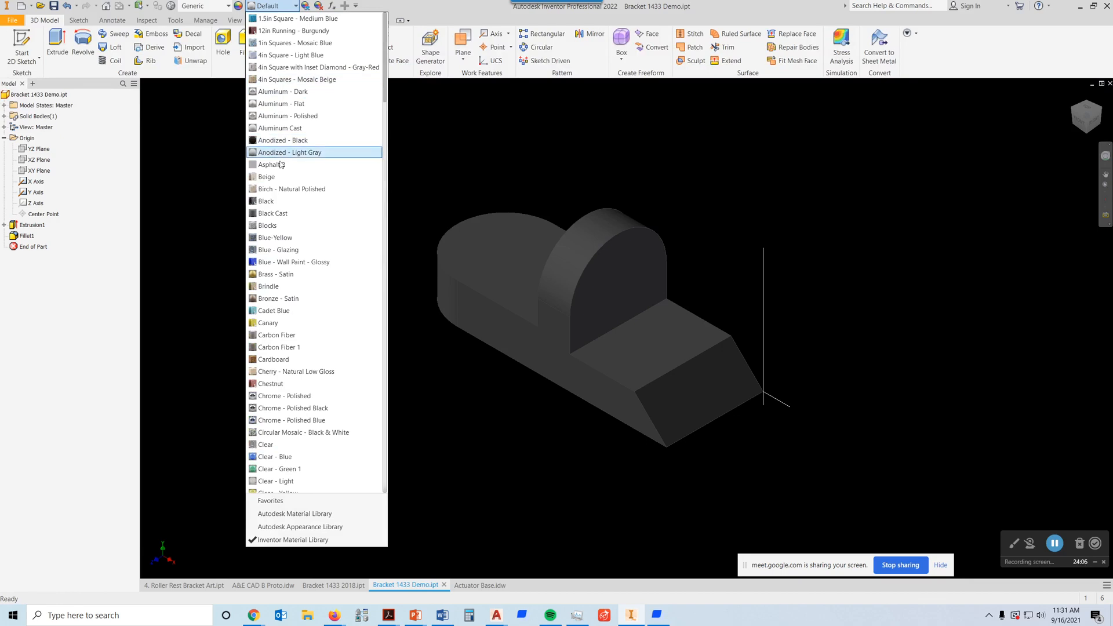
pyautogui.scroll(-1, 298, 219)
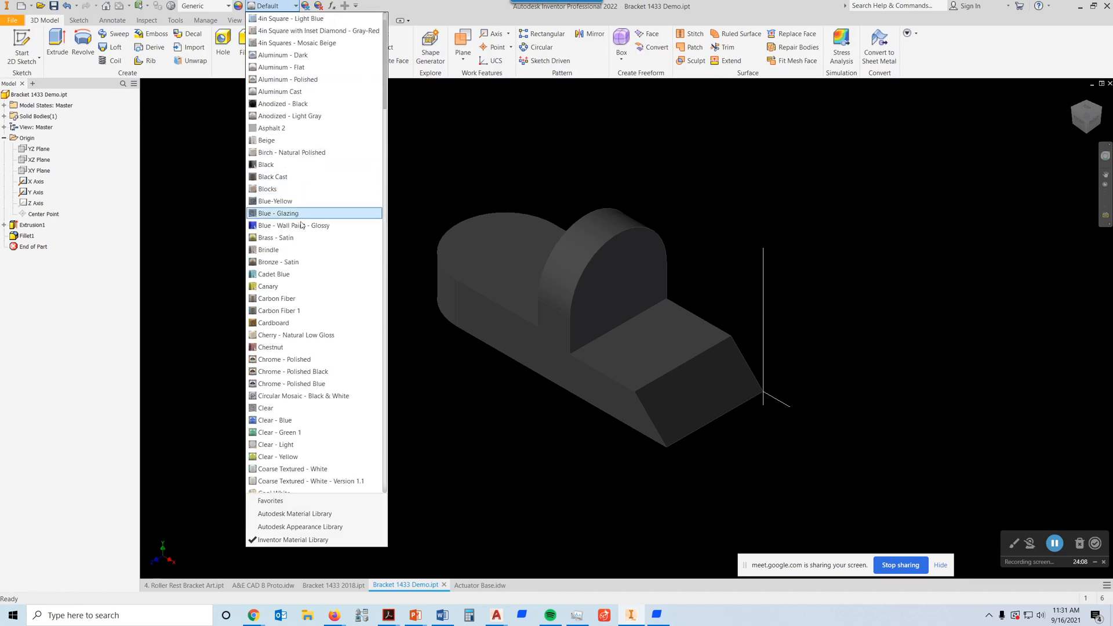
pyautogui.scroll(-2, 318, 243)
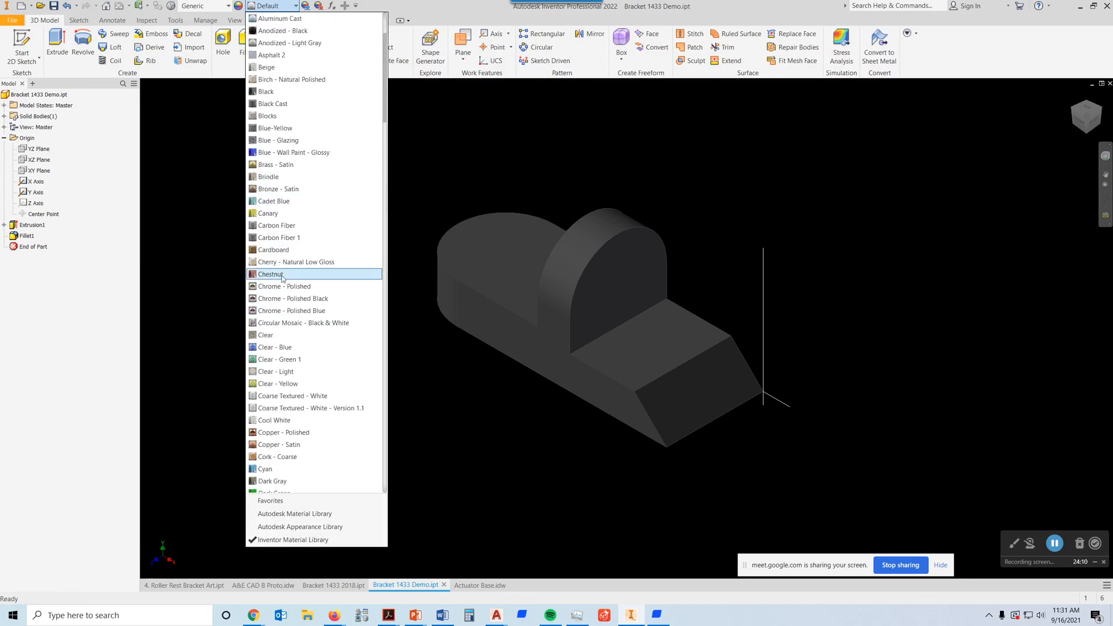
pyautogui.click(273, 287)
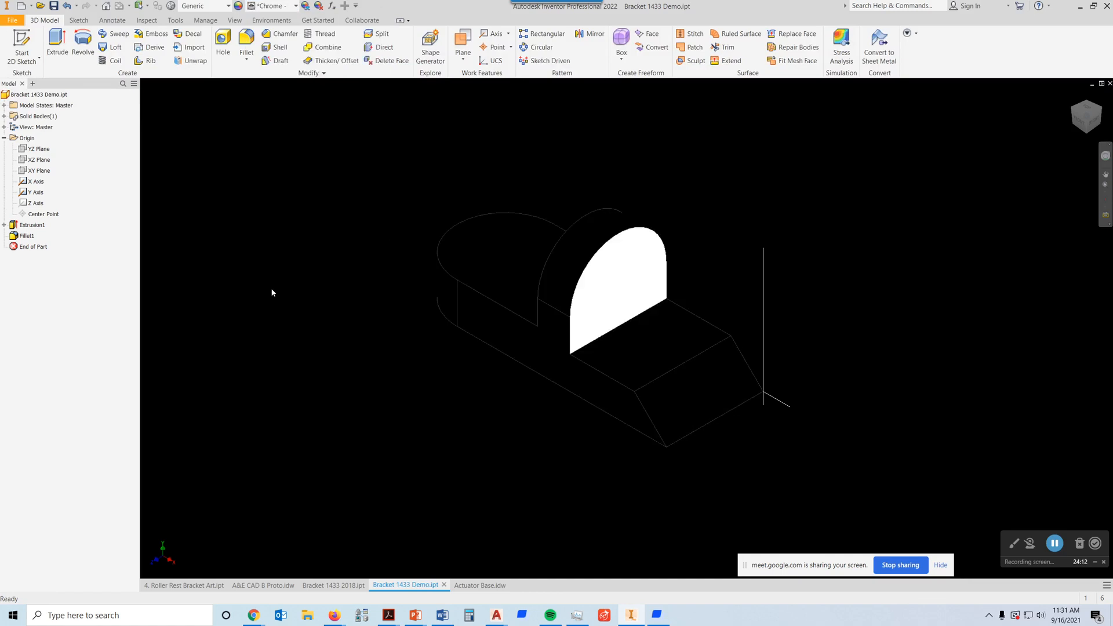
# Step: Change the bracket's appearance to Gunmetal
pyautogui.click(295, 6)
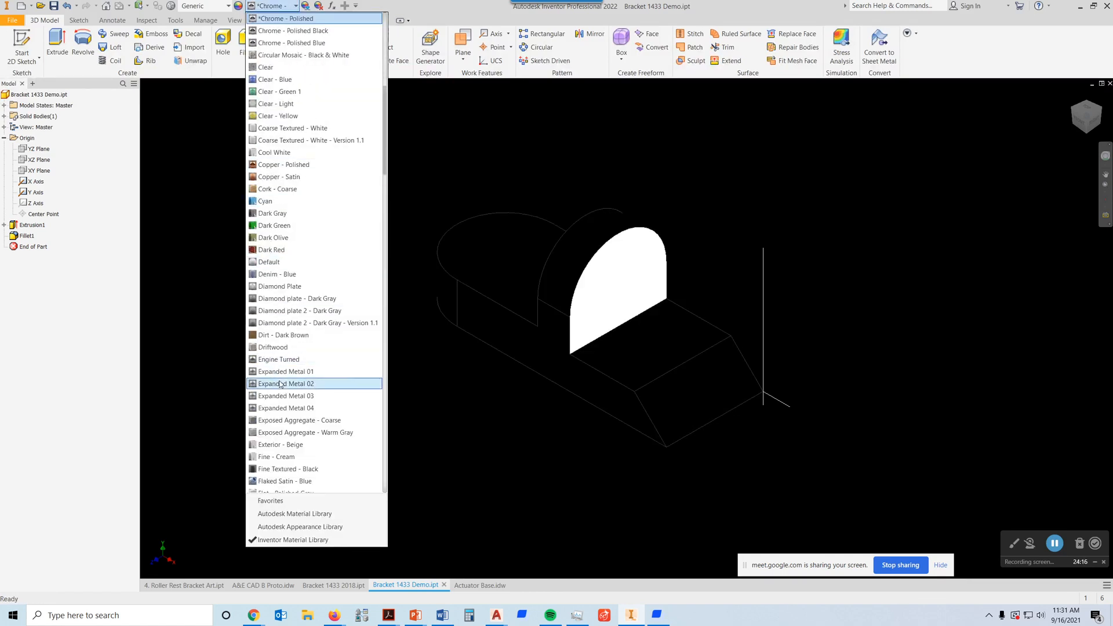
pyautogui.scroll(-5, 285, 364)
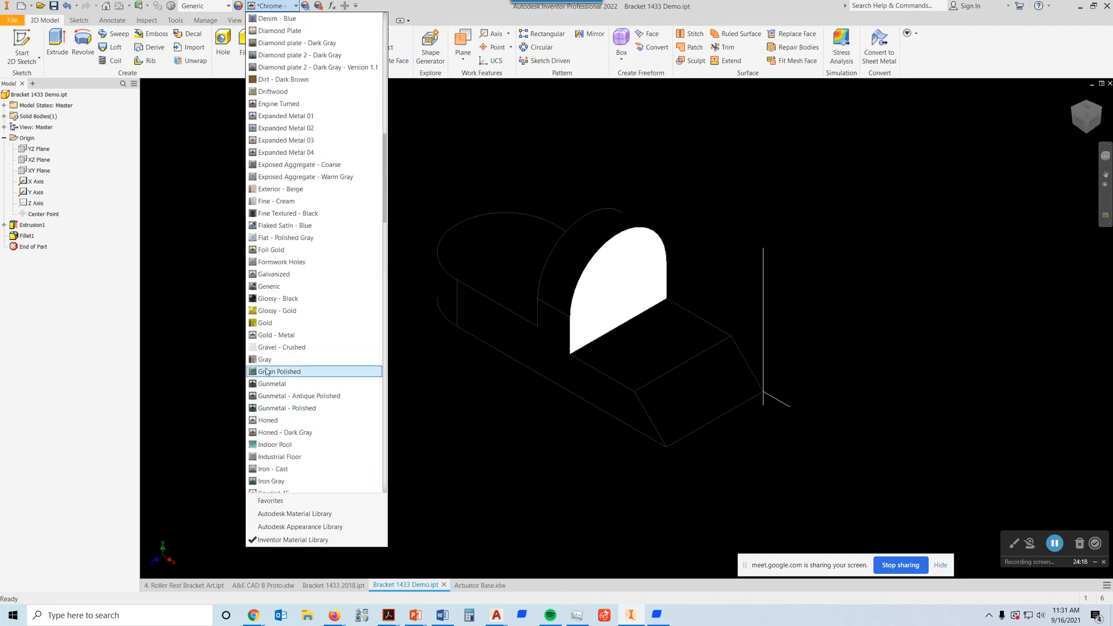
pyautogui.click(281, 383)
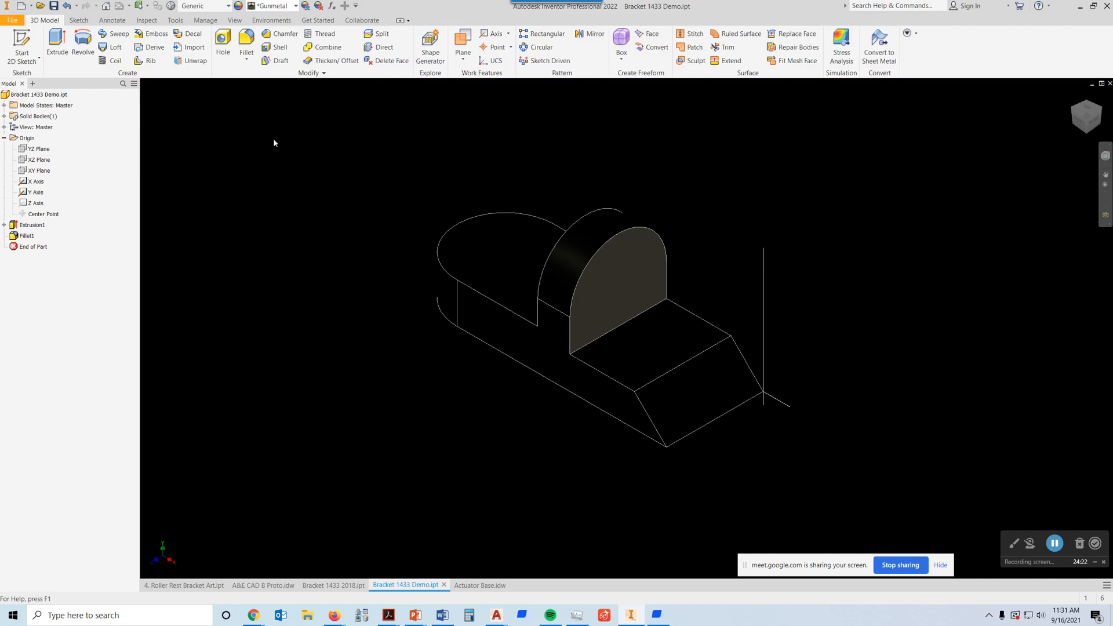
# Step: Clear the bracket's appearance override to restore the Default appearance
pyautogui.click(272, 5)
pyautogui.scroll(10, 270, 21)
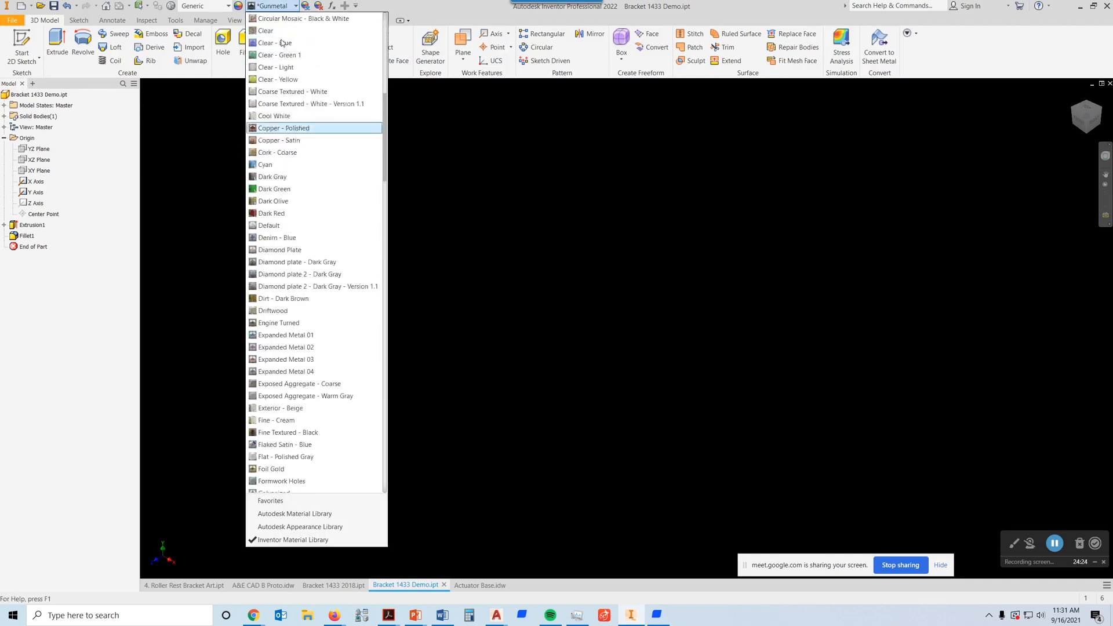
pyautogui.scroll(3, 273, 21)
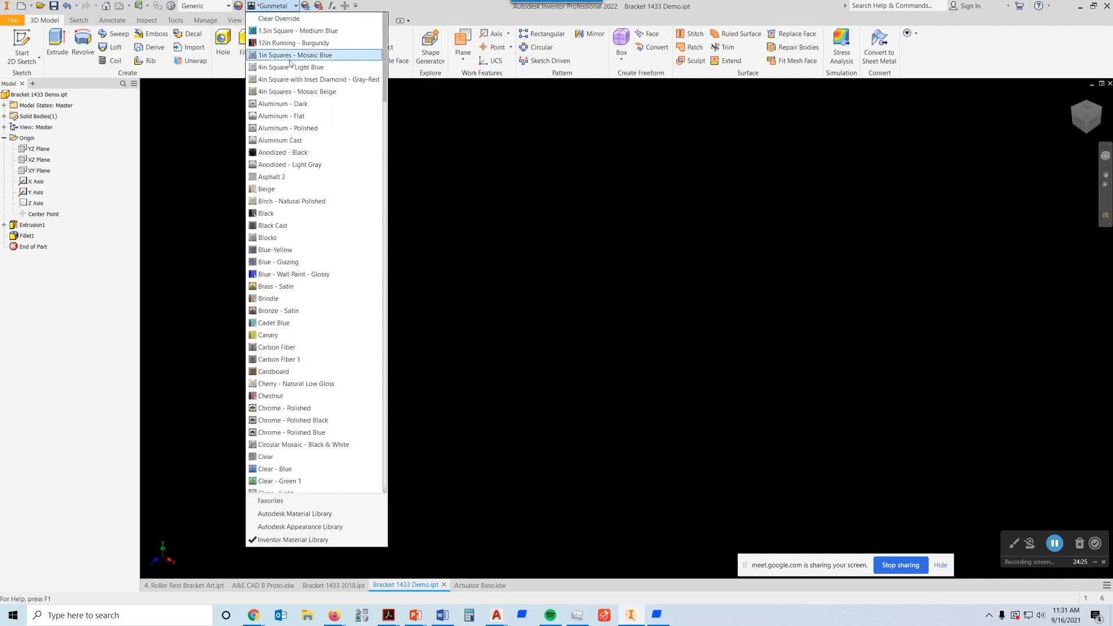
pyautogui.click(278, 19)
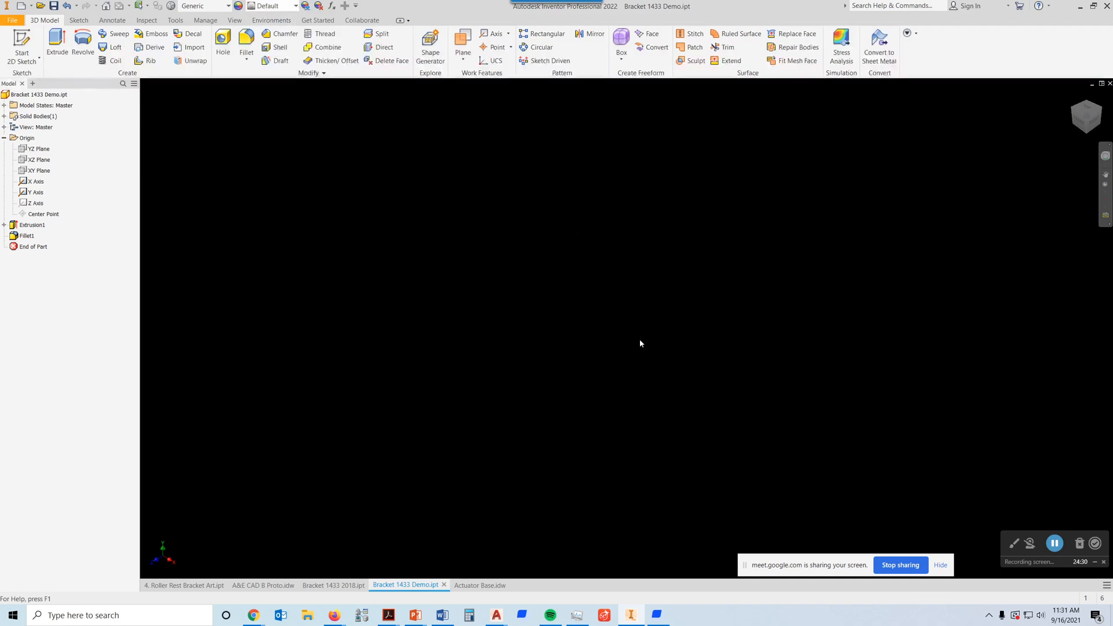
pyautogui.click(272, 6)
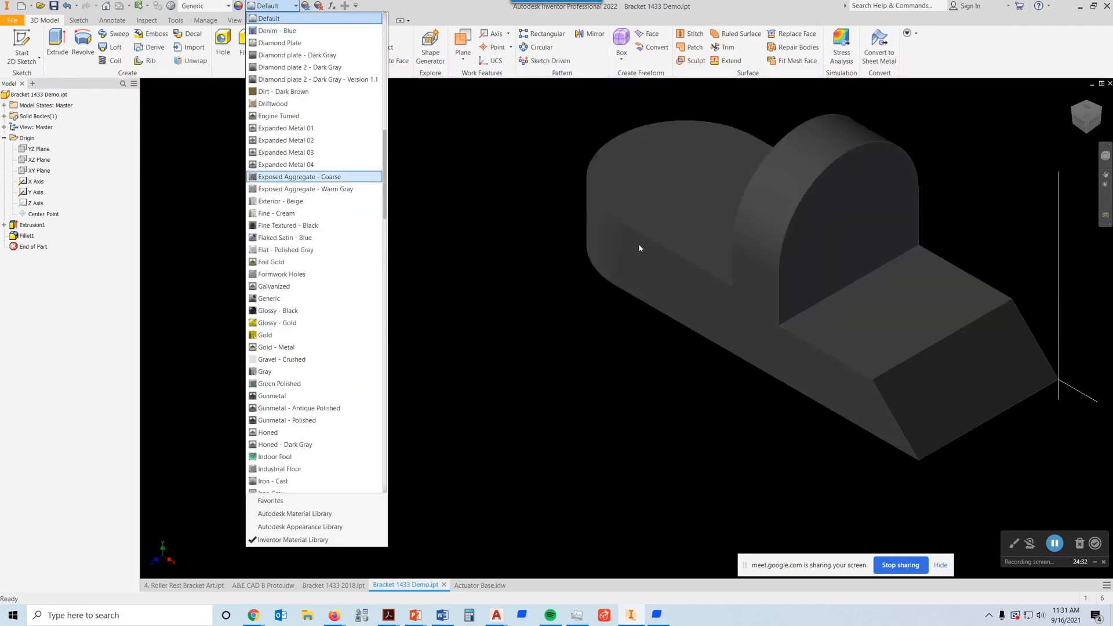
pyautogui.click(475, 380)
# Step: Start a counterbore hole on the upright's front face and place it concentric with the rounded top edge
pyautogui.moveTo(777, 248); pyautogui.dragTo(472, 326, button='middle')
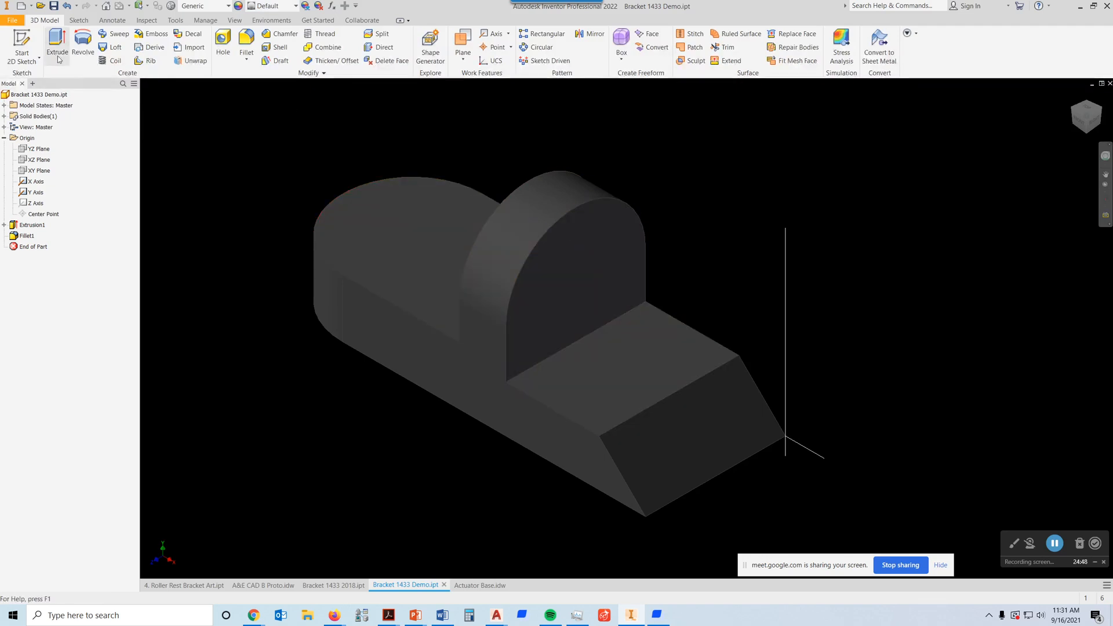
pyautogui.click(222, 42)
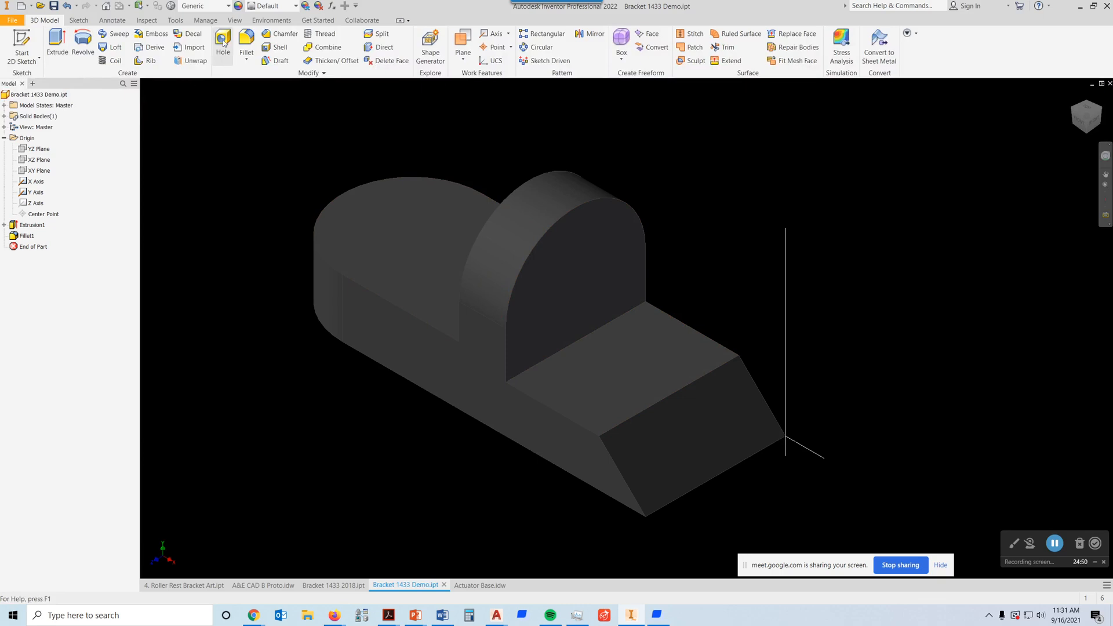
pyautogui.click(578, 269)
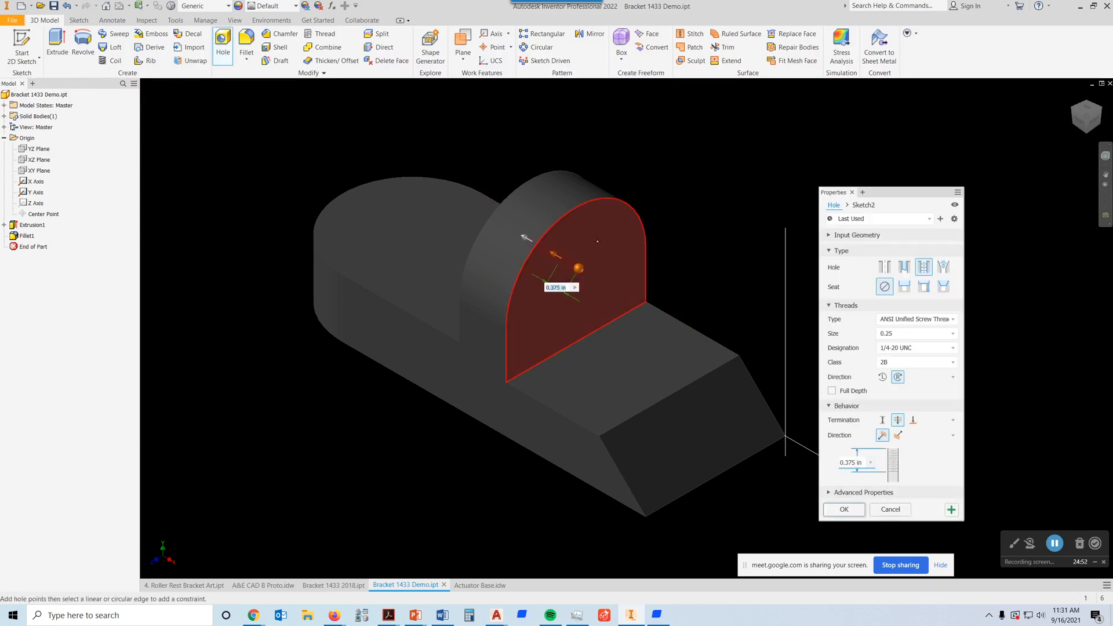
pyautogui.click(607, 201)
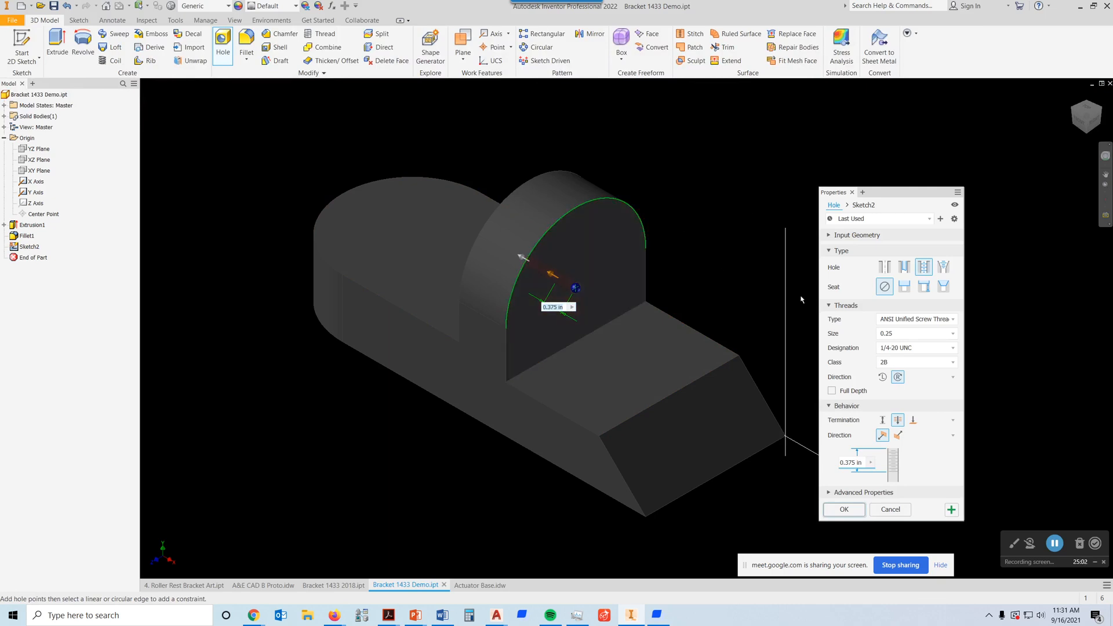
pyautogui.click(905, 287)
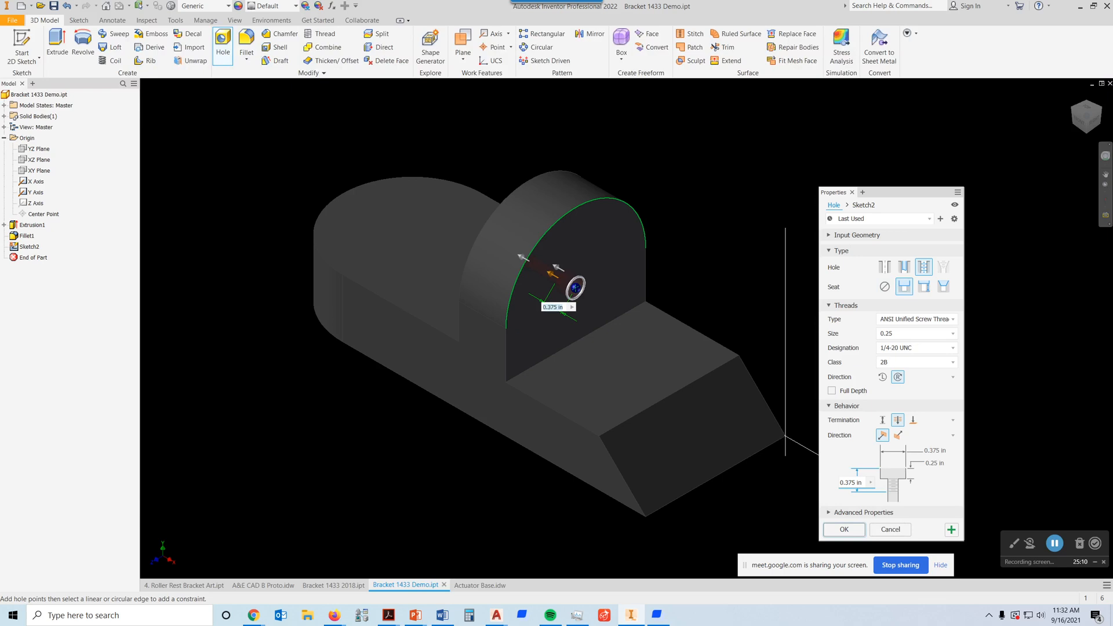
# Step: Check the upright's hole callout in the Firefox assignment drawing and create a simple 1 in hole with a 1.25 in counterbore 0.125 in deep
pyautogui.click(334, 615)
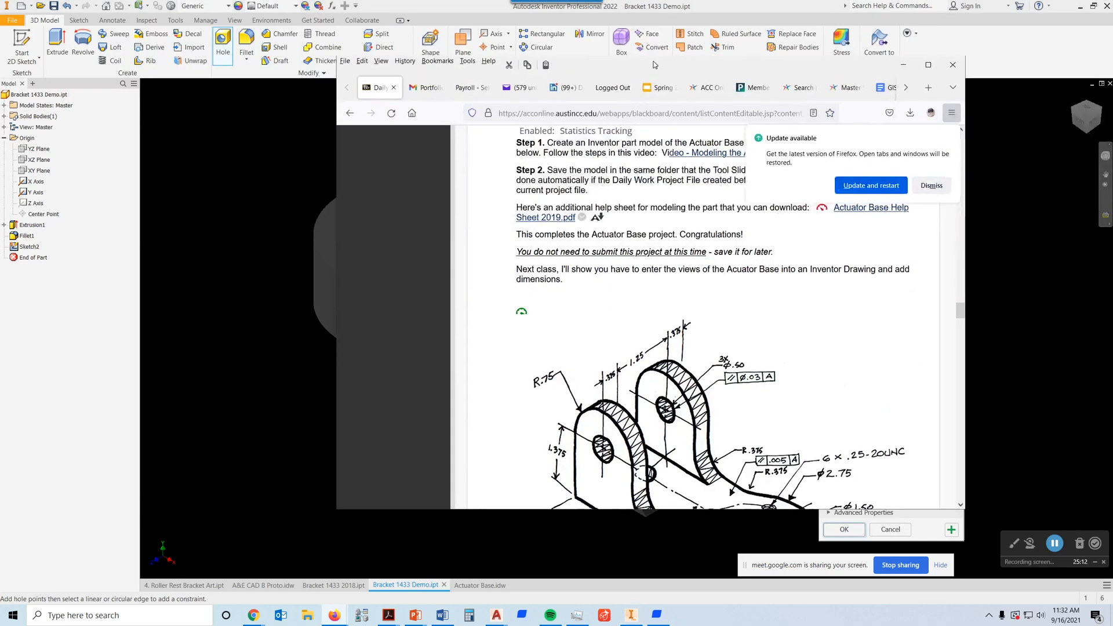
pyautogui.scroll(-10, 640, 318)
pyautogui.scroll(-5, 667, 304)
pyautogui.scroll(2, 699, 318)
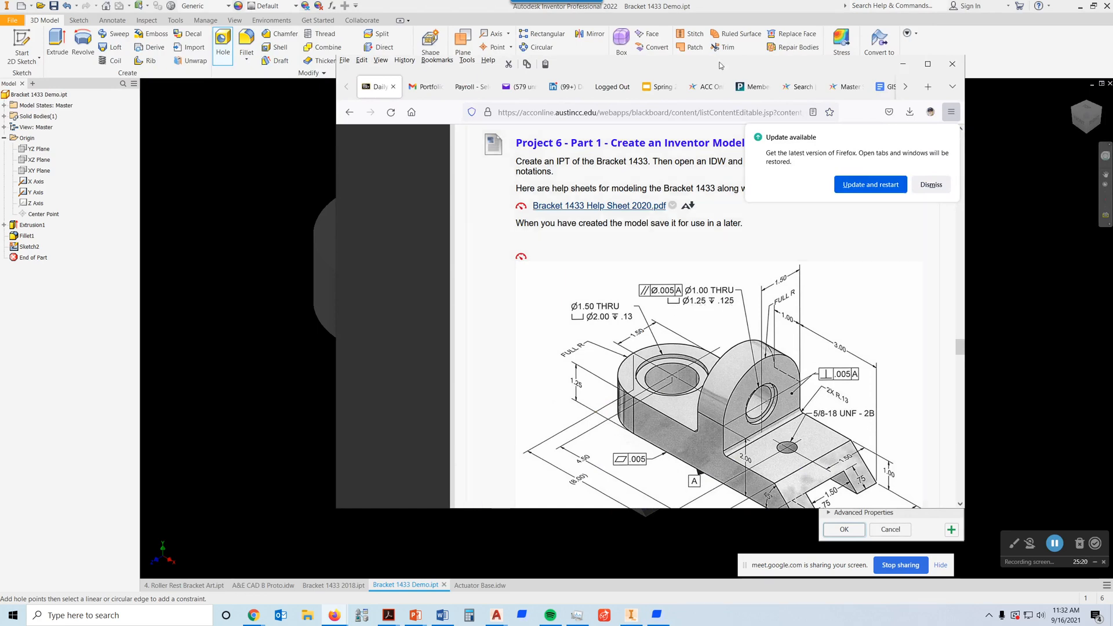
pyautogui.moveTo(701, 68); pyautogui.dragTo(1112, 134)
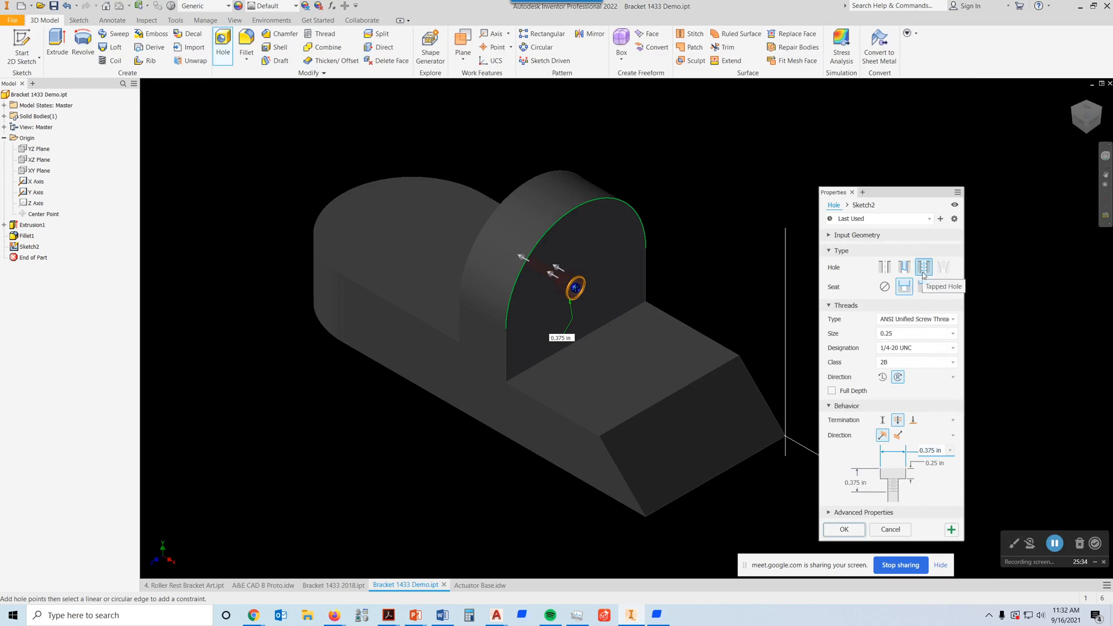
pyautogui.click(885, 267)
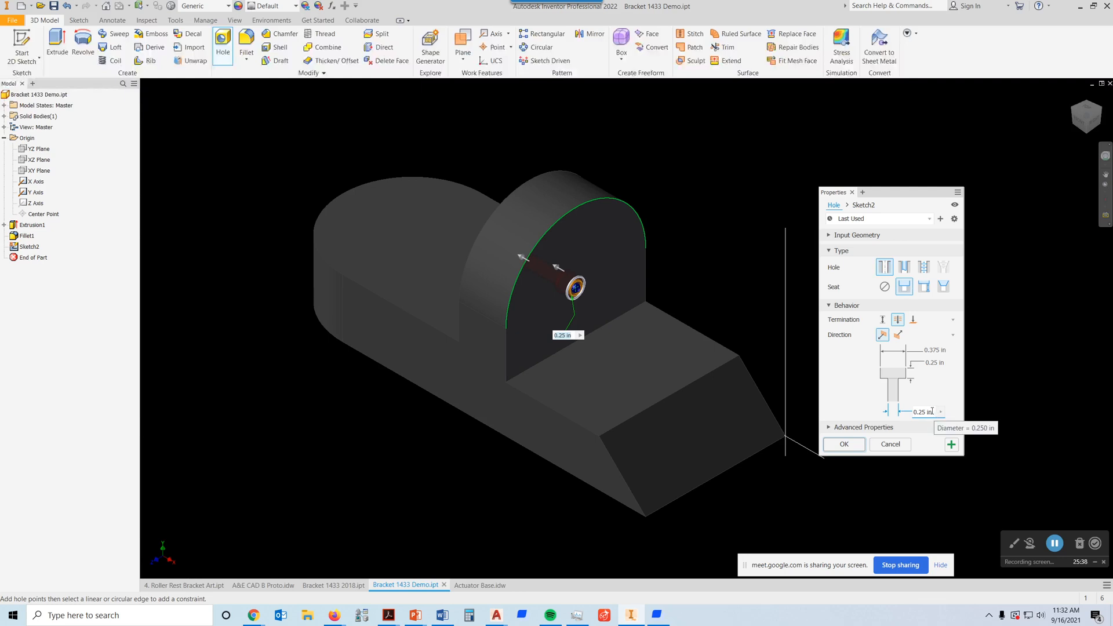
pyautogui.write('1')
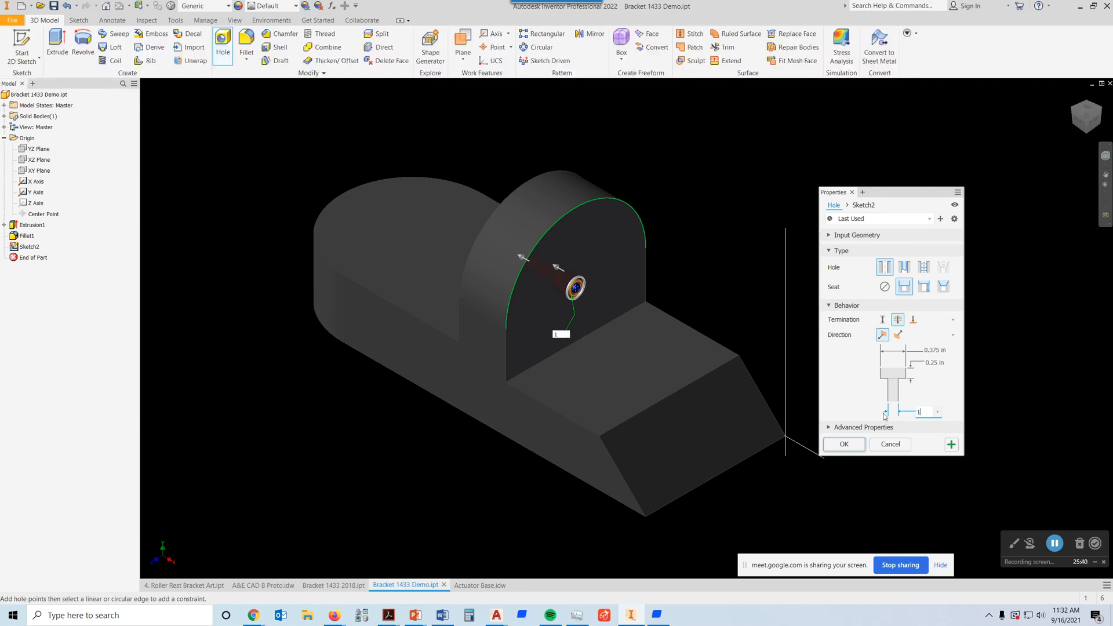
pyautogui.click(940, 350)
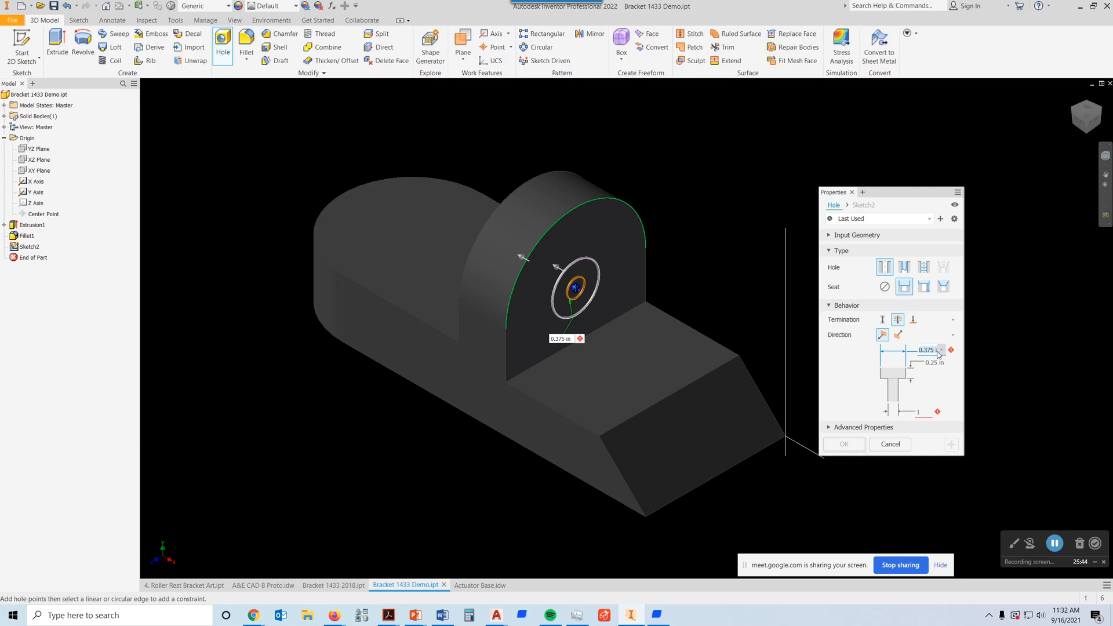
pyautogui.write('1.25')
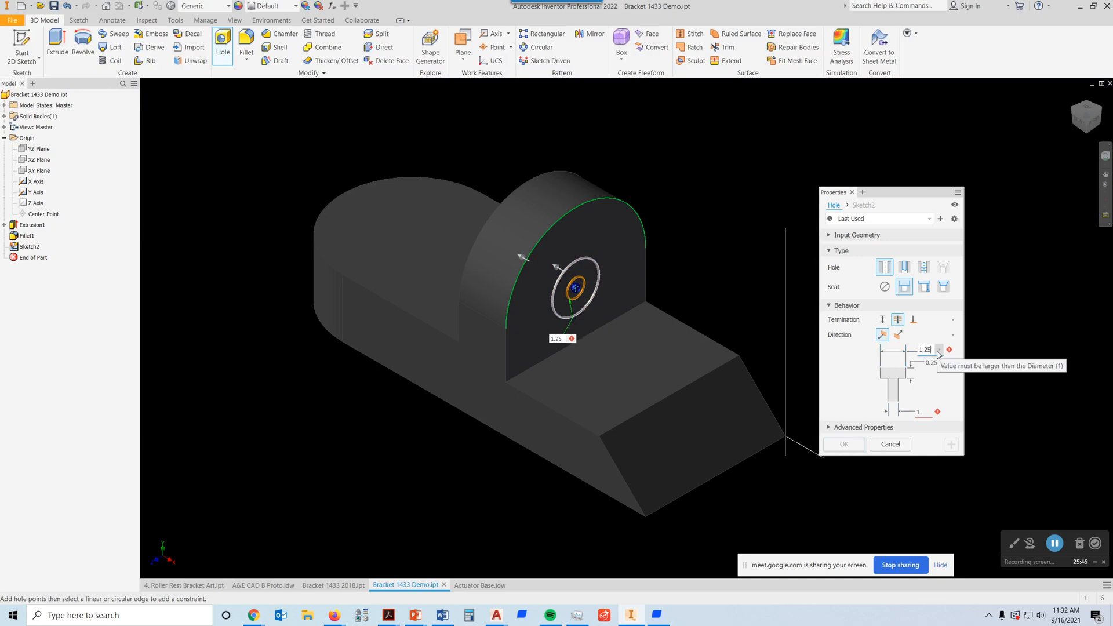
pyautogui.click(949, 364)
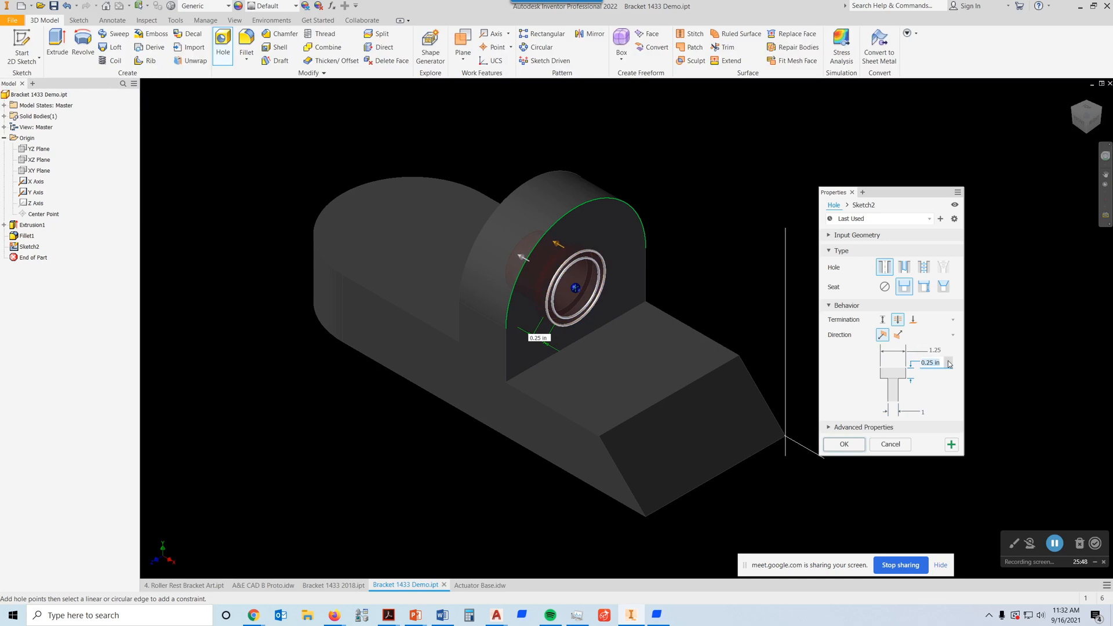
pyautogui.write('.125')
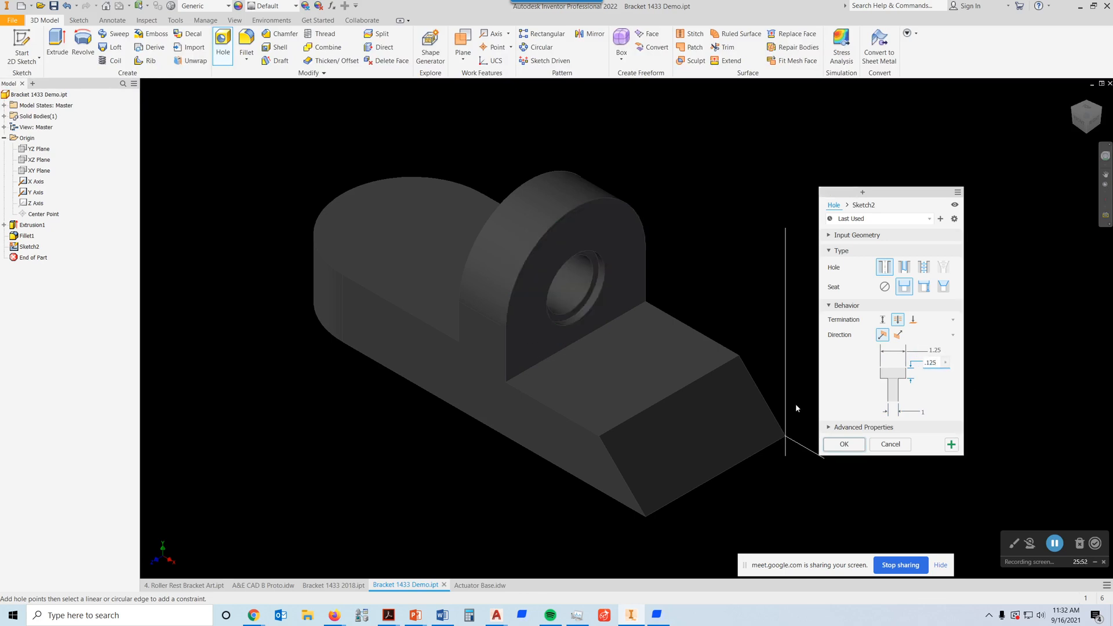
pyautogui.click(843, 445)
pyautogui.scroll(5, 568, 280)
pyautogui.scroll(-2, 576, 283)
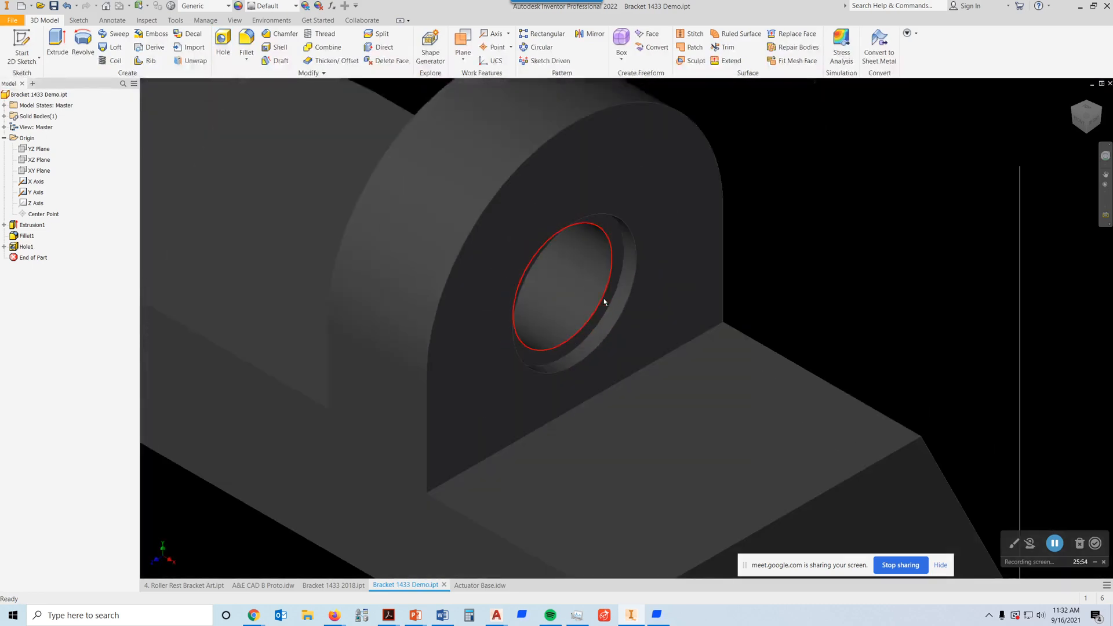
pyautogui.scroll(-4, 617, 312)
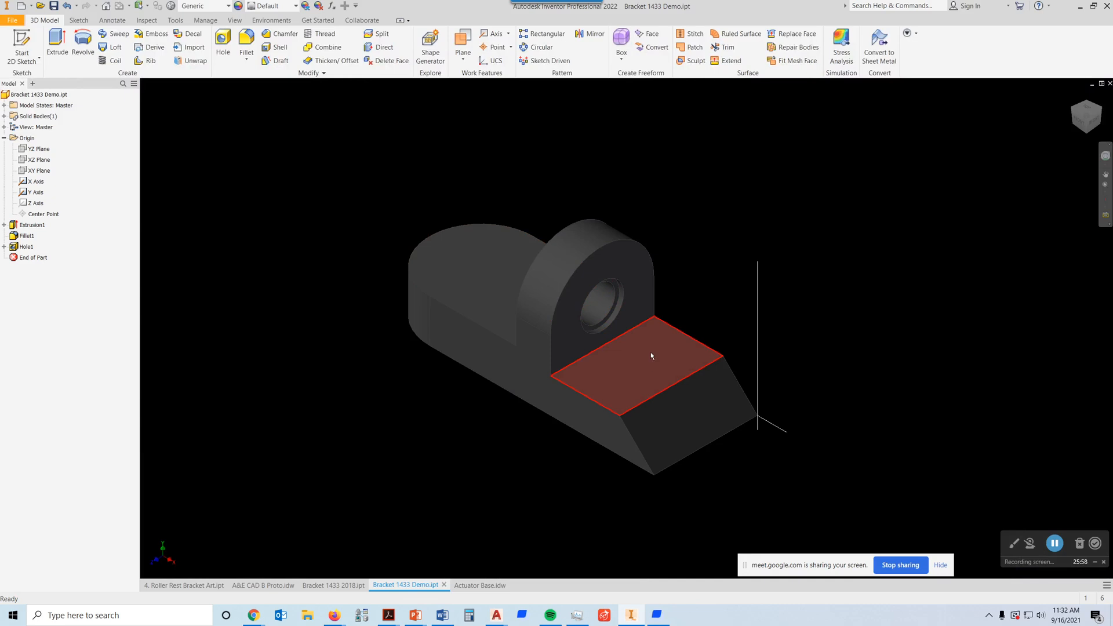
# Step: Check the end slot's dimensions in the Firefox assignment drawing and start a new sketch on the base's slanted end face
pyautogui.scroll(5, 746, 428)
pyautogui.moveTo(546, 397); pyautogui.dragTo(612, 316, button='middle')
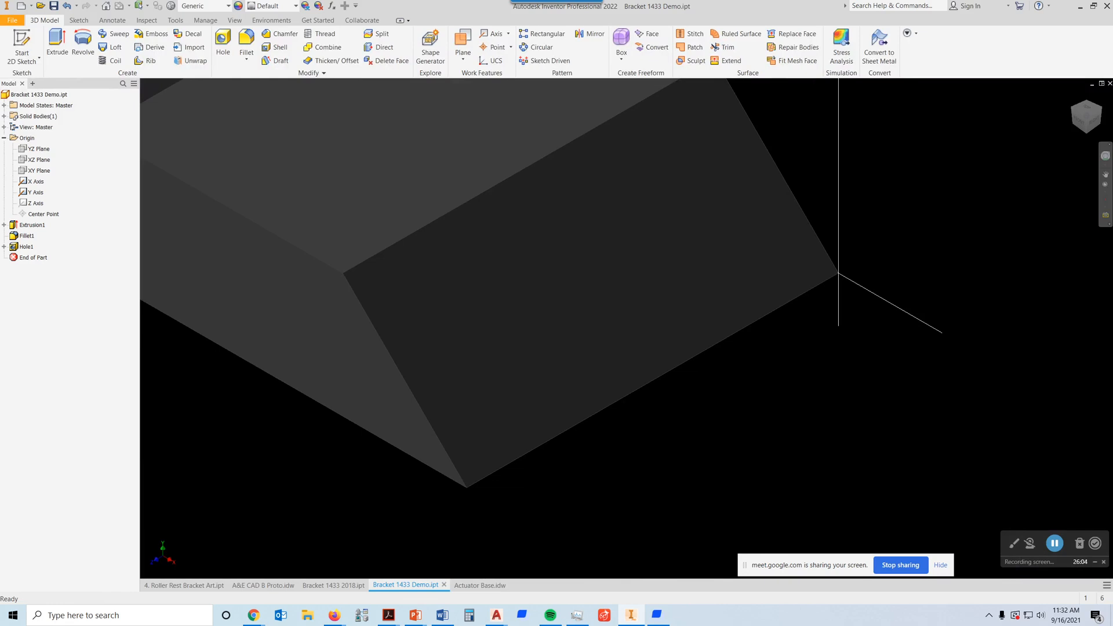
pyautogui.moveTo(1112, 123); pyautogui.dragTo(691, 82)
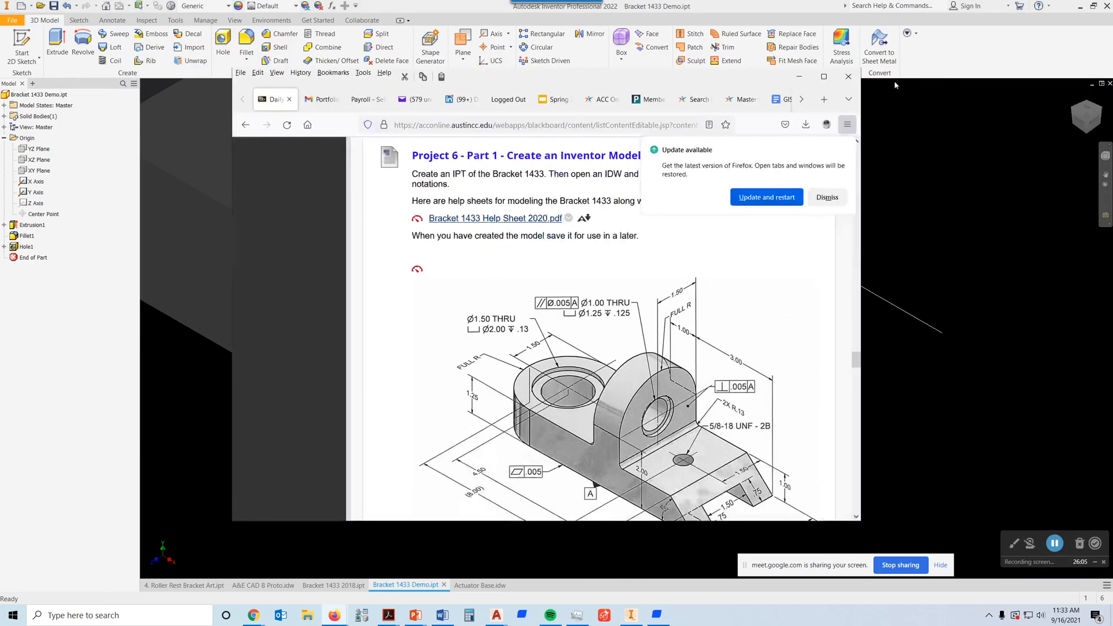
pyautogui.click(824, 76)
pyautogui.scroll(-3, 530, 283)
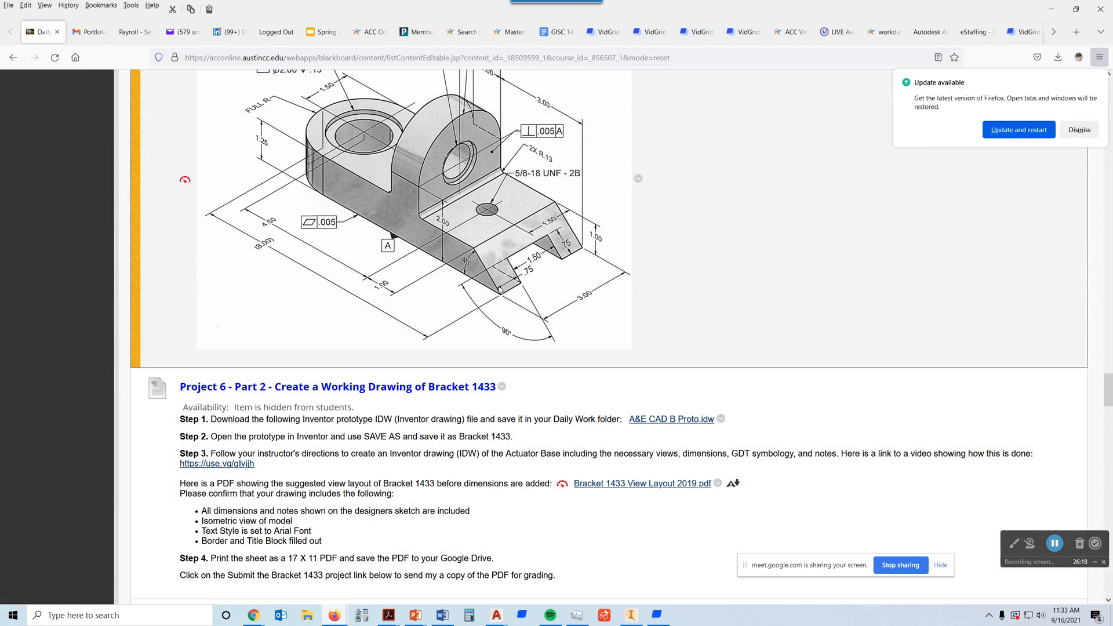
pyautogui.moveTo(648, 14); pyautogui.dragTo(1112, 67)
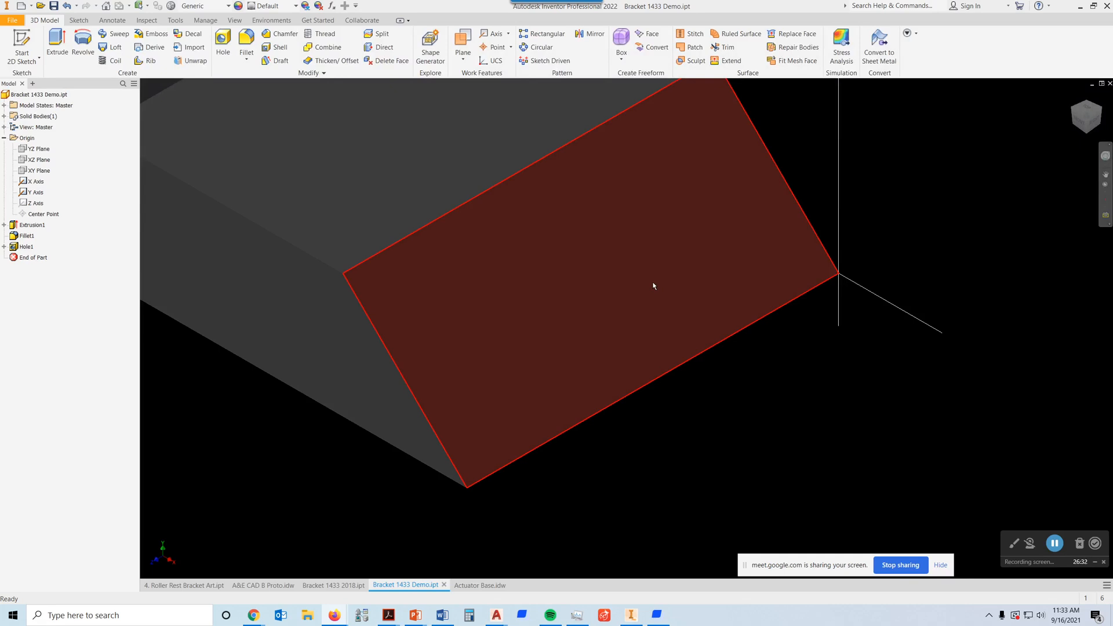
pyautogui.rightClick(647, 241)
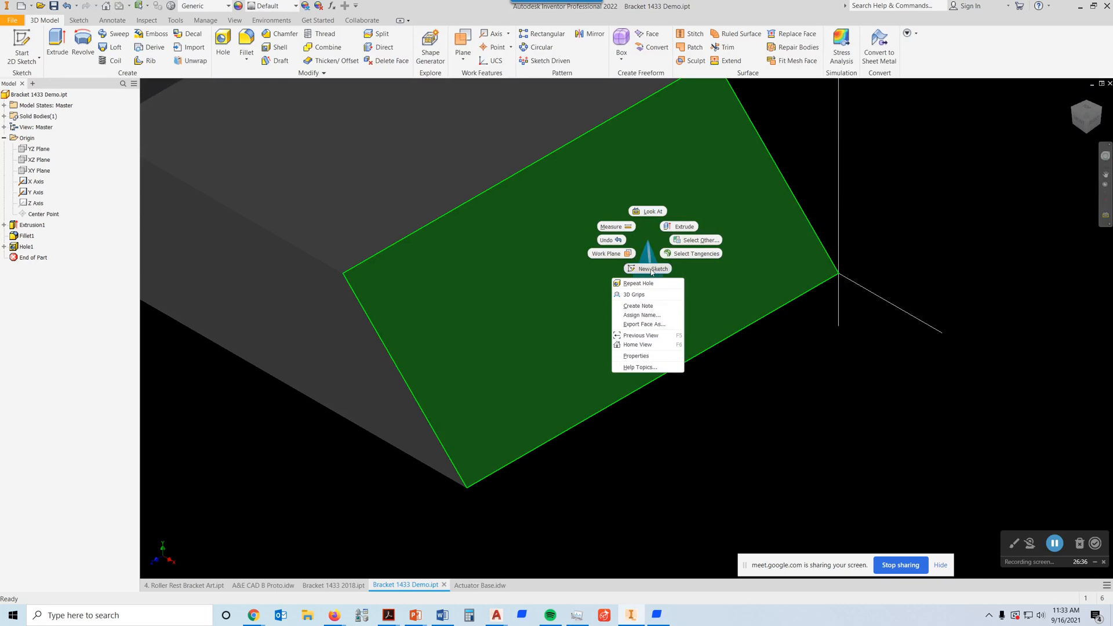
pyautogui.press('Escape')
pyautogui.rightClick(629, 247)
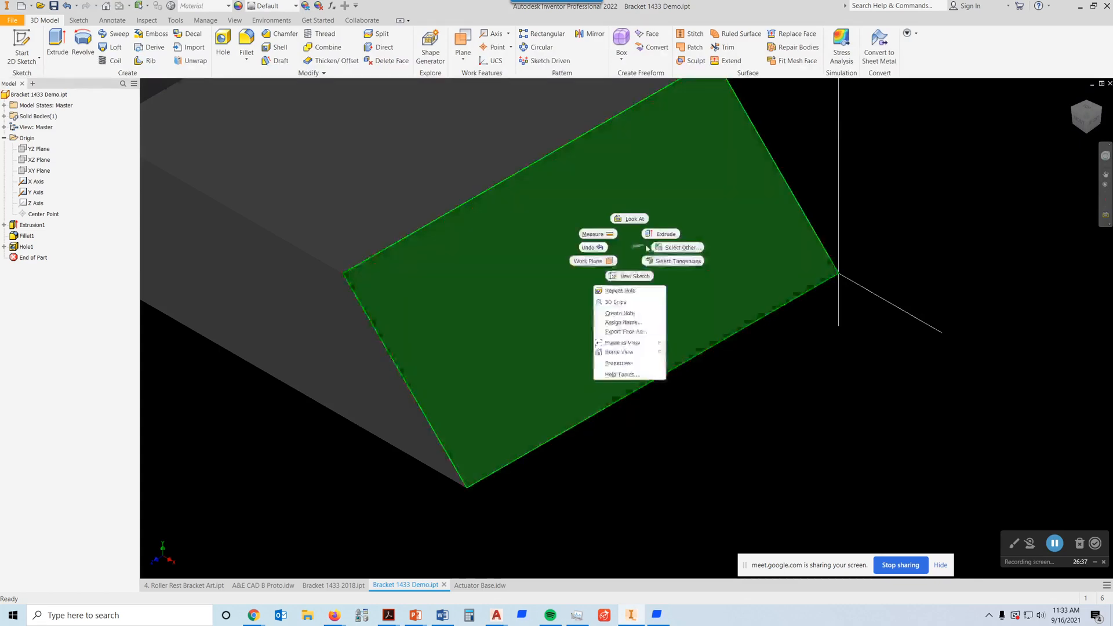
pyautogui.click(642, 277)
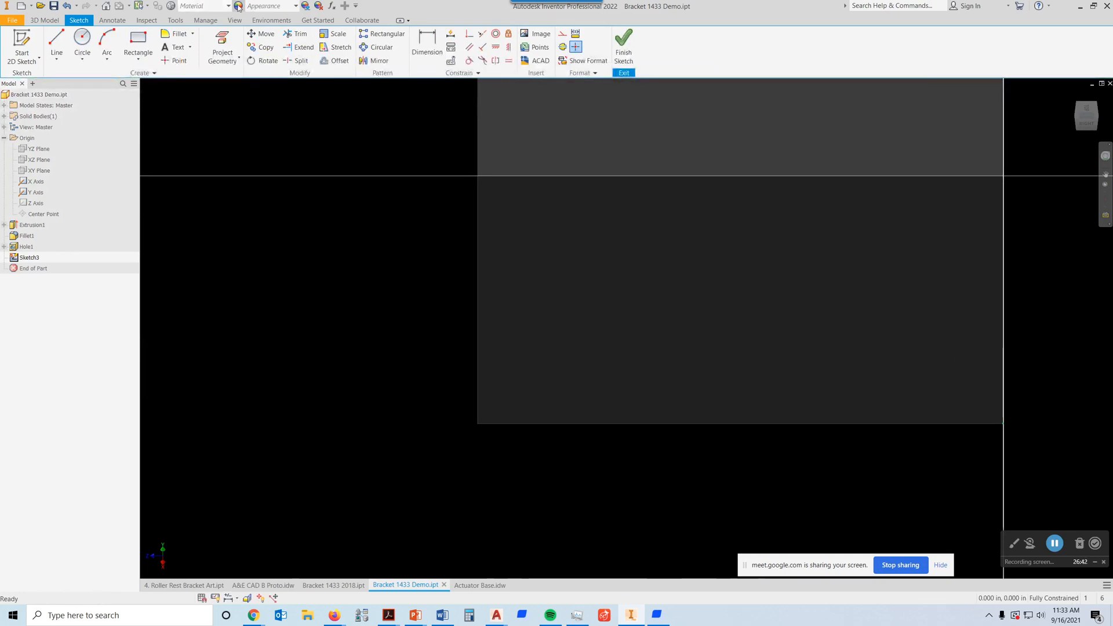
# Step: Sketch a rectangle about 0.75 in wide and 1.5 in high, rising from the slanted face's bottom edge
pyautogui.click(138, 39)
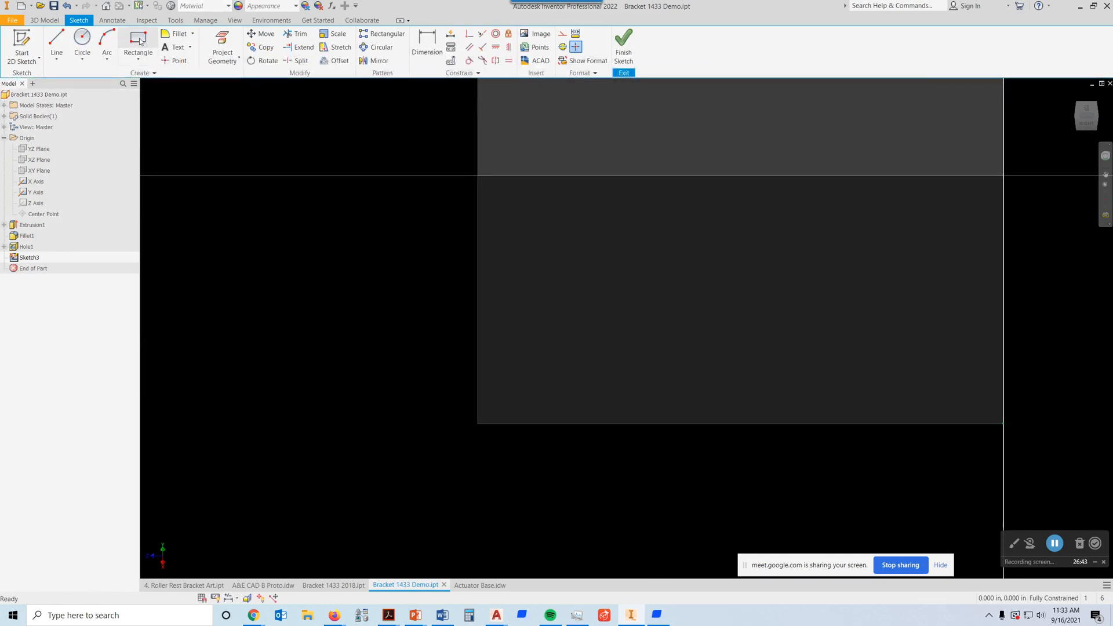
pyautogui.click(604, 424)
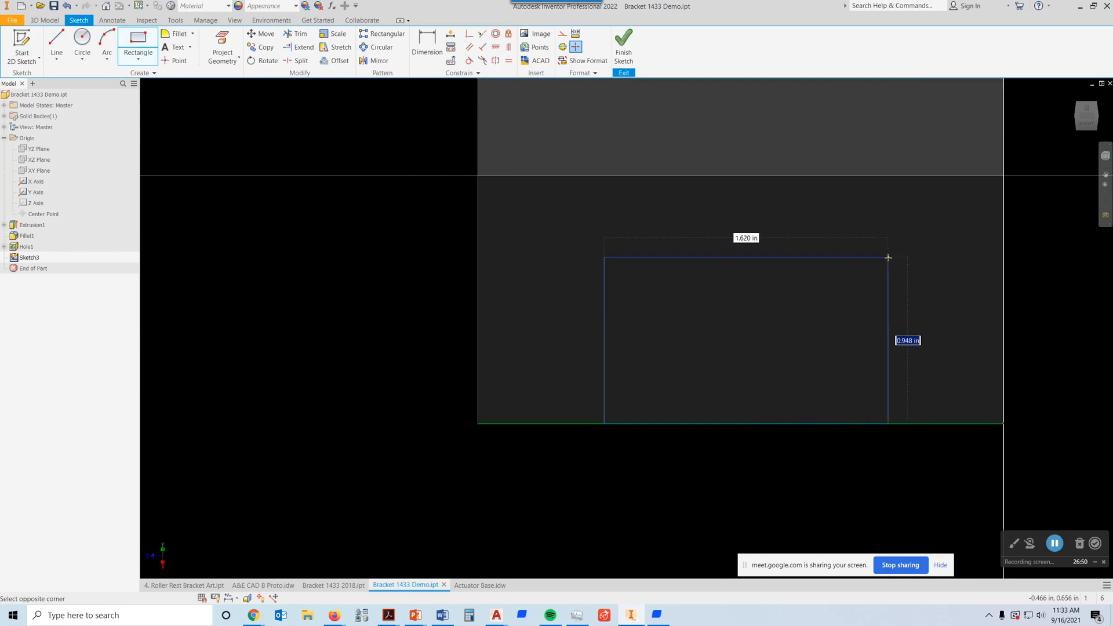
pyautogui.write('1.5')
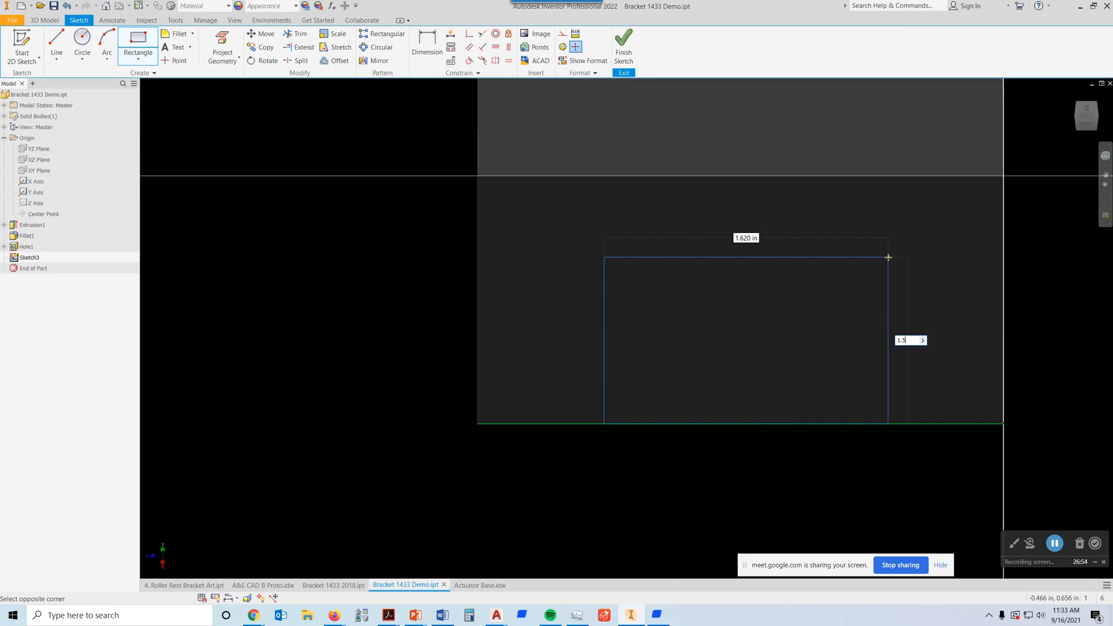
pyautogui.press('Tab')
pyautogui.write('.')
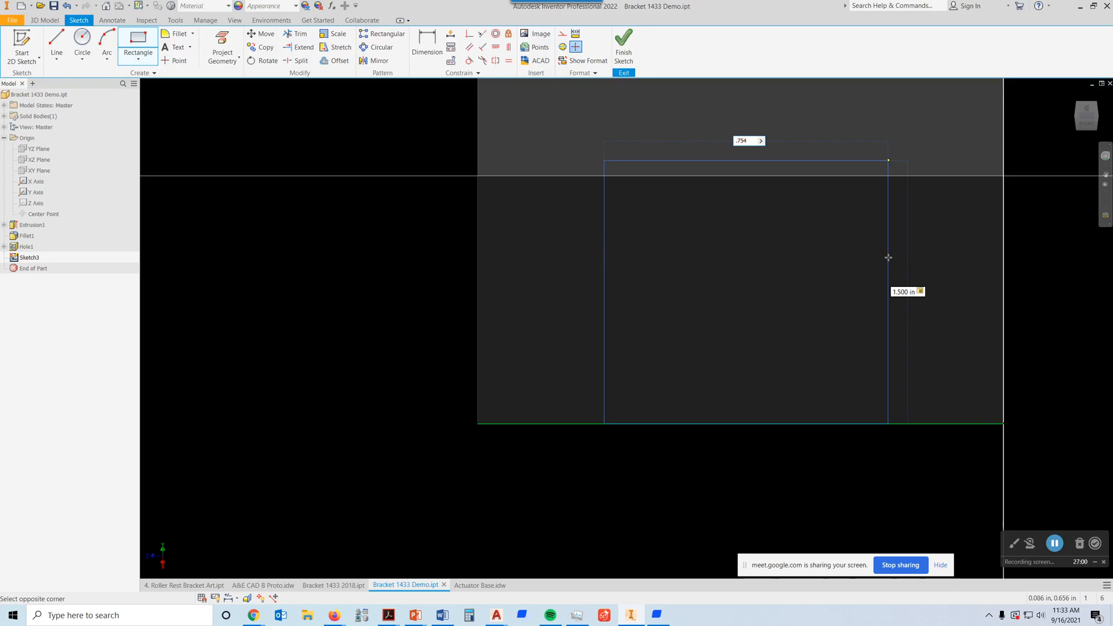
pyautogui.press('Return')
pyautogui.moveTo(853, 262); pyautogui.dragTo(848, 395, button='middle')
pyautogui.scroll(-3, 756, 282)
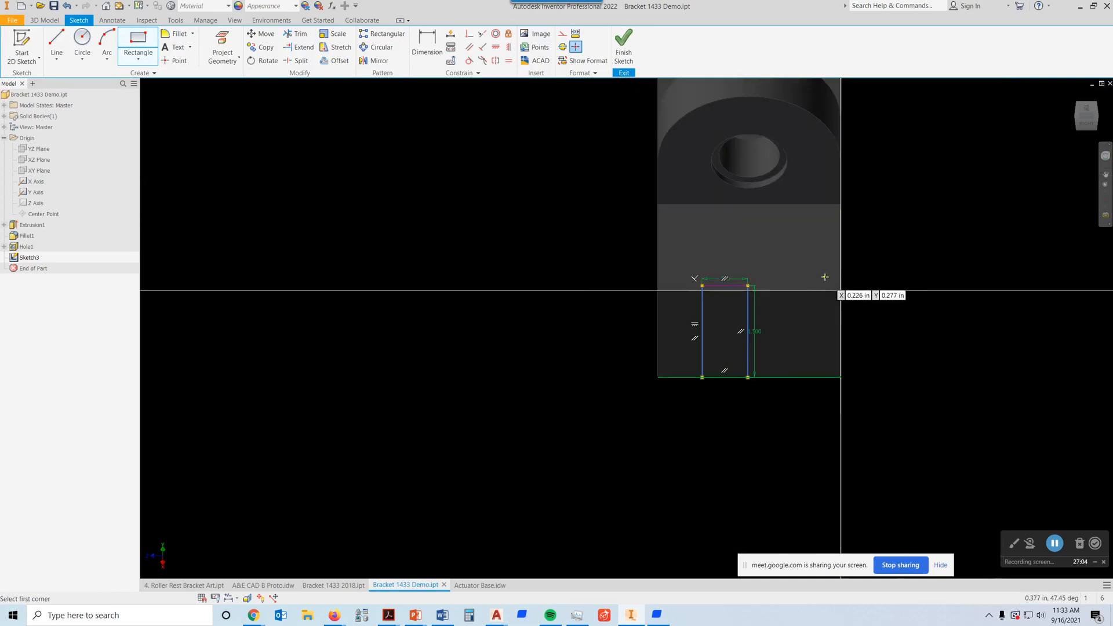
pyautogui.press('Escape')
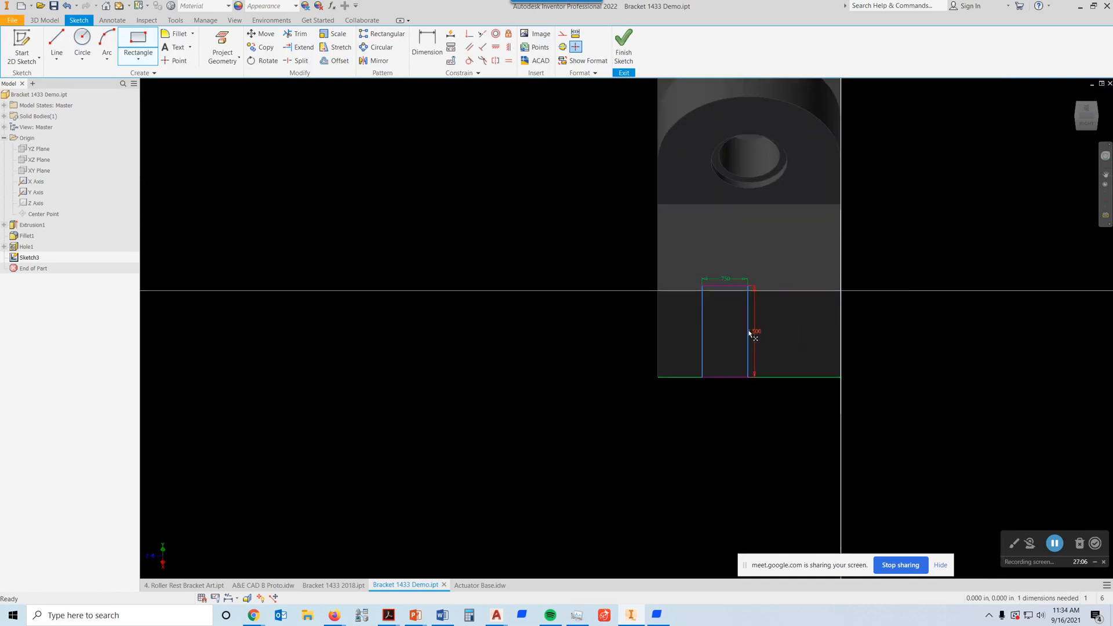
# Step: Delete the rectangle's two dimensions and reshape it to about 1.79 in wide and 0.8 in high
pyautogui.click(756, 335)
pyautogui.press('Delete')
pyautogui.press('Delete')
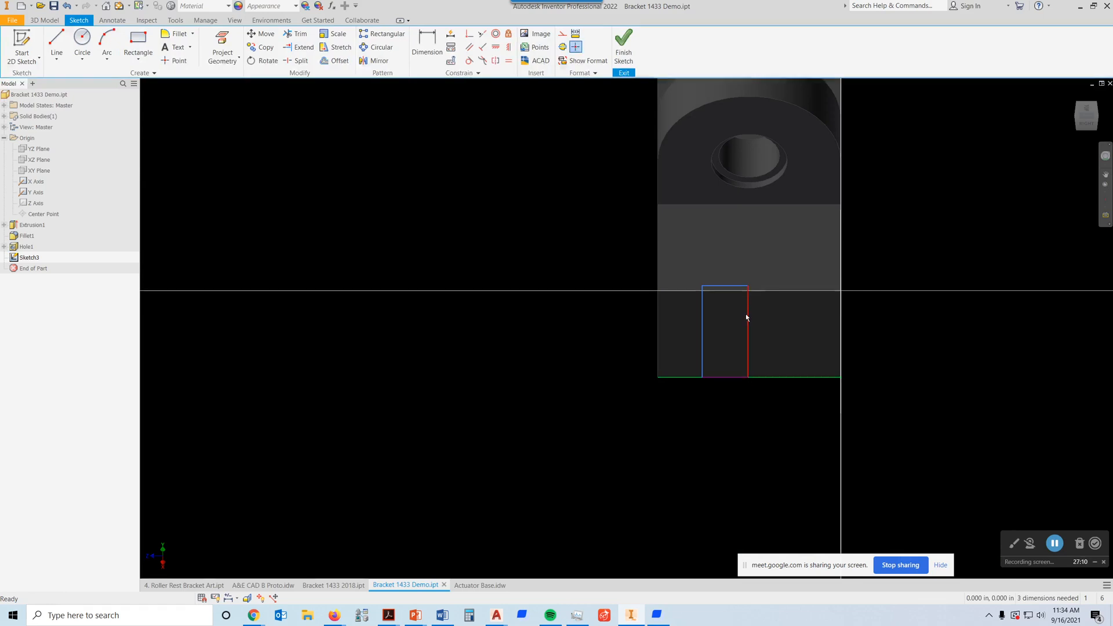
pyautogui.moveTo(748, 324); pyautogui.dragTo(811, 323)
pyautogui.moveTo(767, 288); pyautogui.dragTo(758, 328)
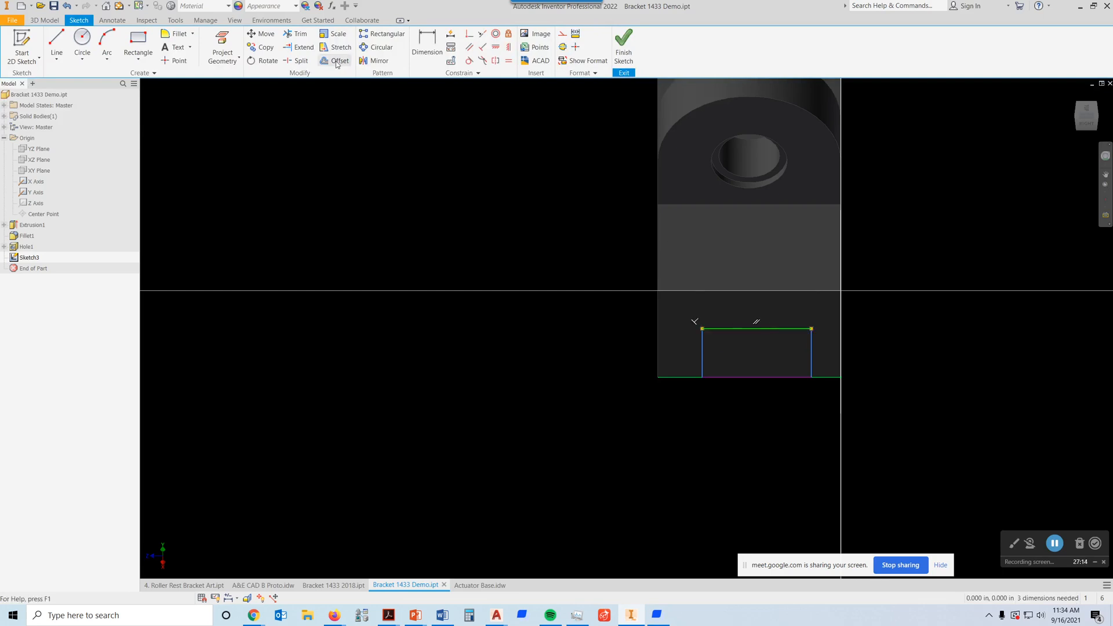
# Step: Dimension the sketched rectangle's width on the slanted face and set it to 1.5 in
pyautogui.press('d')
pyautogui.click(764, 328)
pyautogui.click(902, 264)
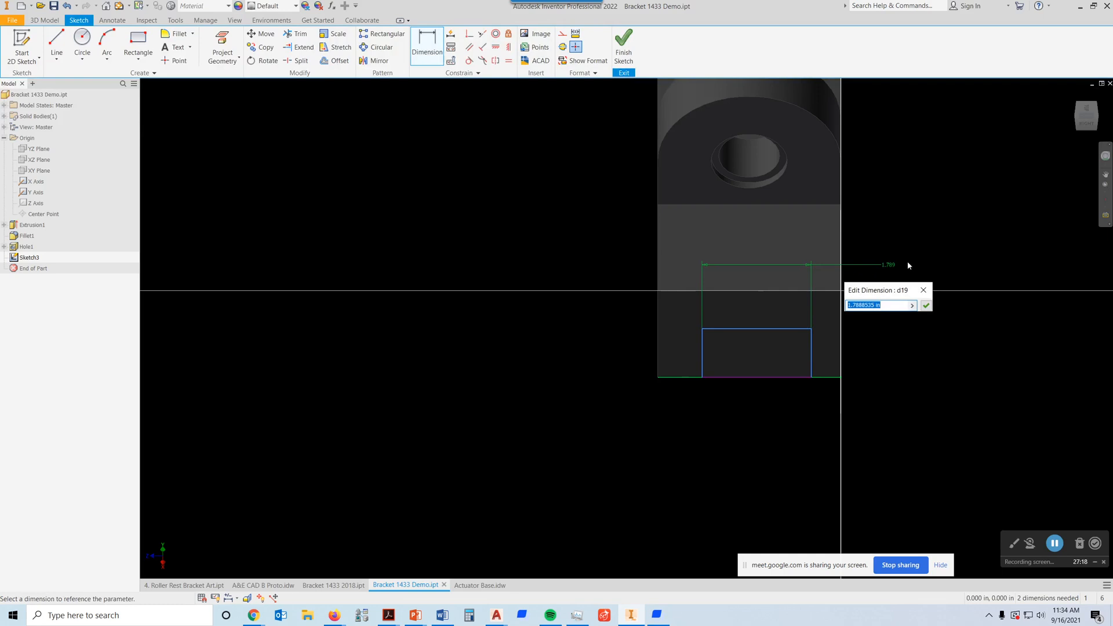
pyautogui.write('1.5')
pyautogui.click(926, 305)
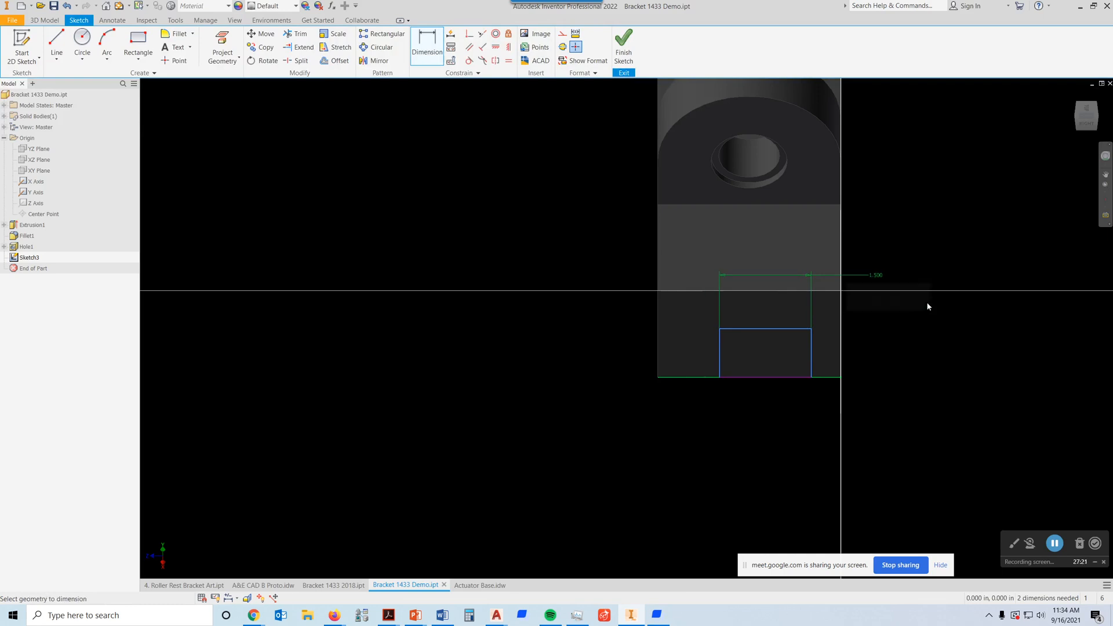
# Step: Dimension the rectangle's height and set it to 0.75 in
pyautogui.click(812, 348)
pyautogui.click(882, 347)
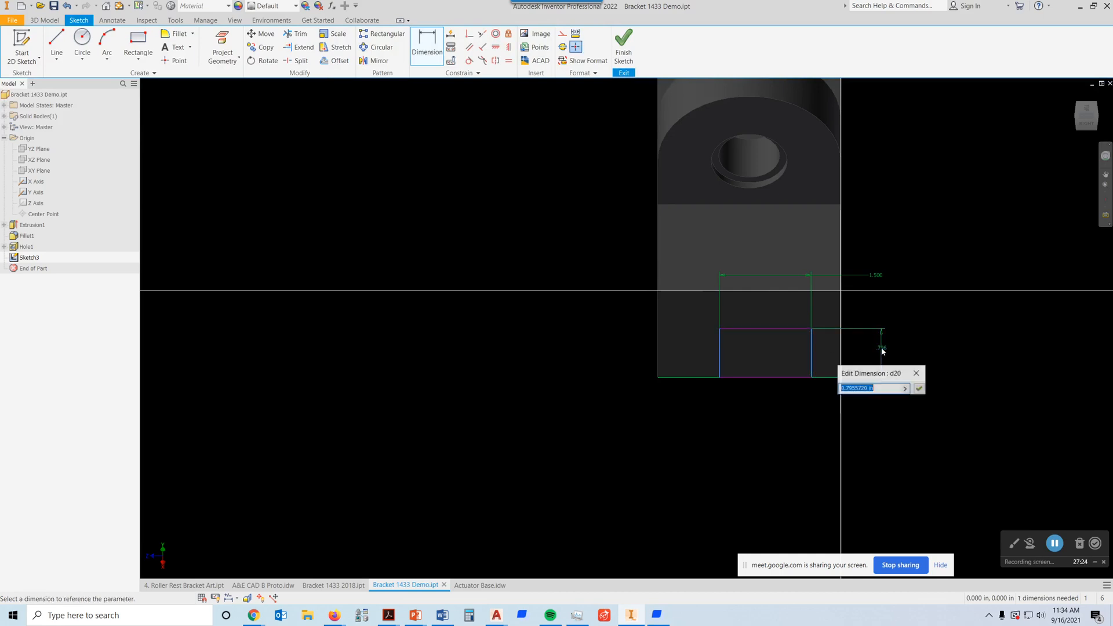
pyautogui.write('.')
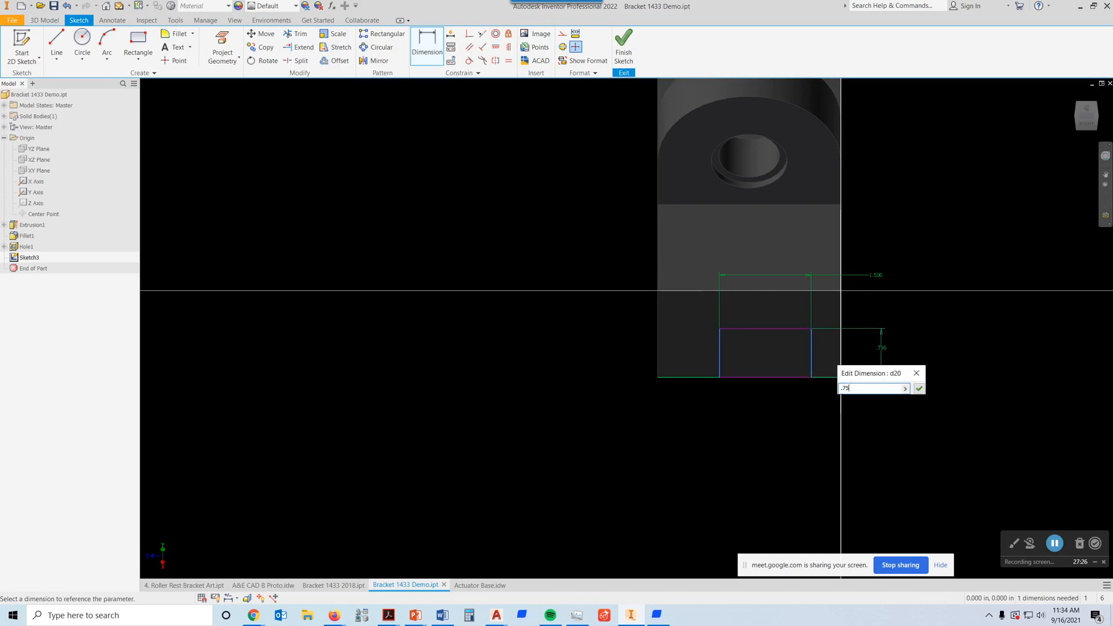
pyautogui.write('75')
pyautogui.press('Return')
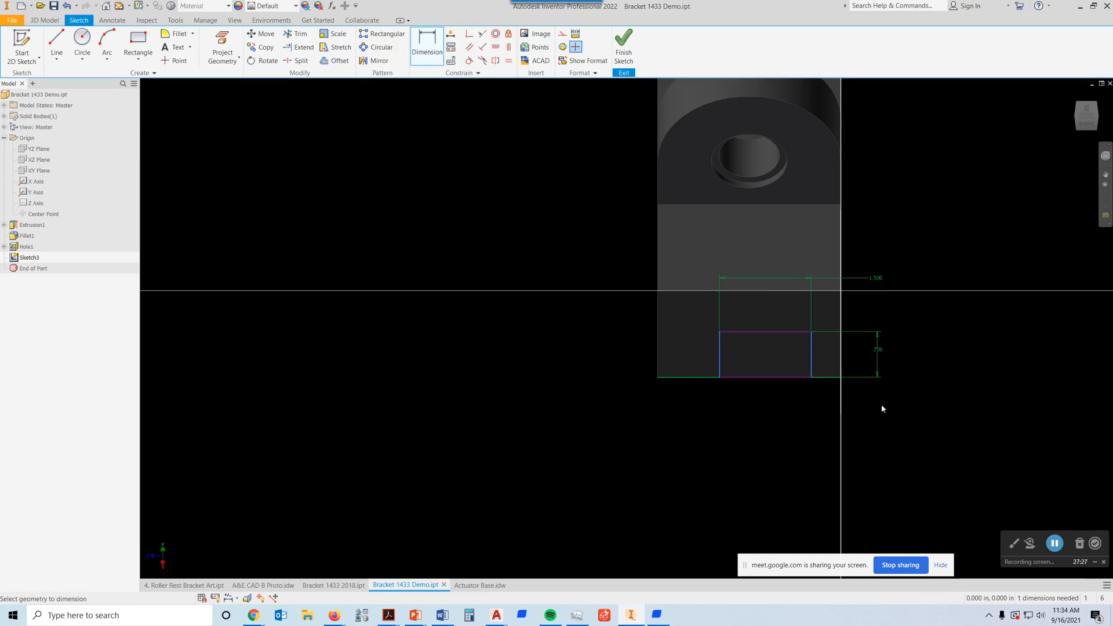
# Step: Locate the rectangle's left side 0.75 in from the slanted face's left edge
pyautogui.click(721, 369)
pyautogui.click(659, 367)
pyautogui.click(686, 412)
pyautogui.write('.75')
pyautogui.press('Return')
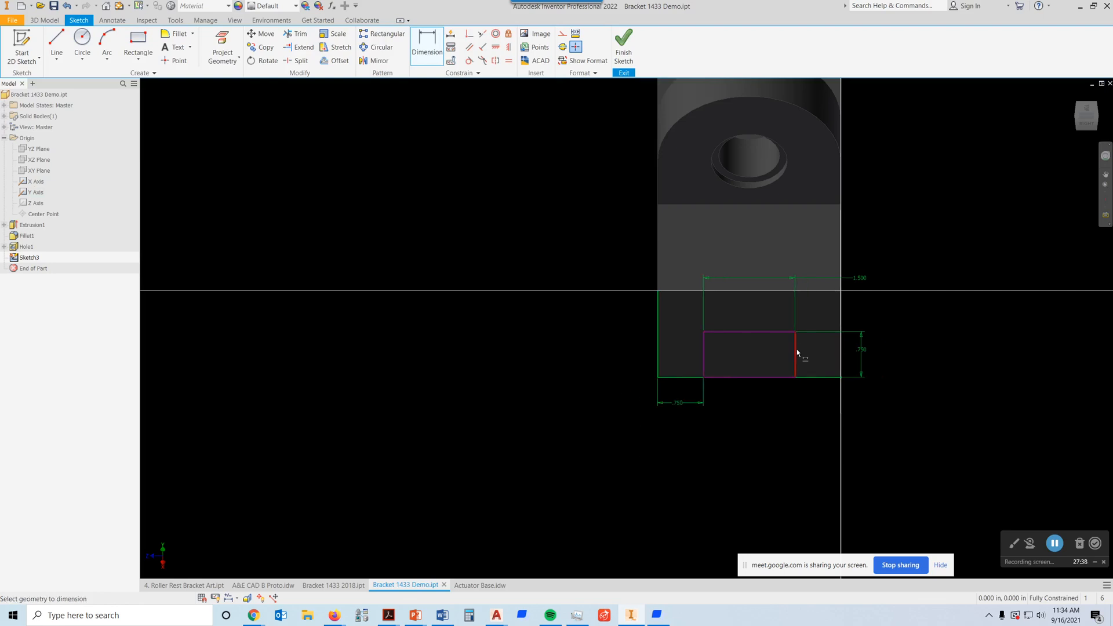
# Step: Finish the sketch and extrude the rectangle as a cut through all of the base, in the flipped direction
pyautogui.click(619, 46)
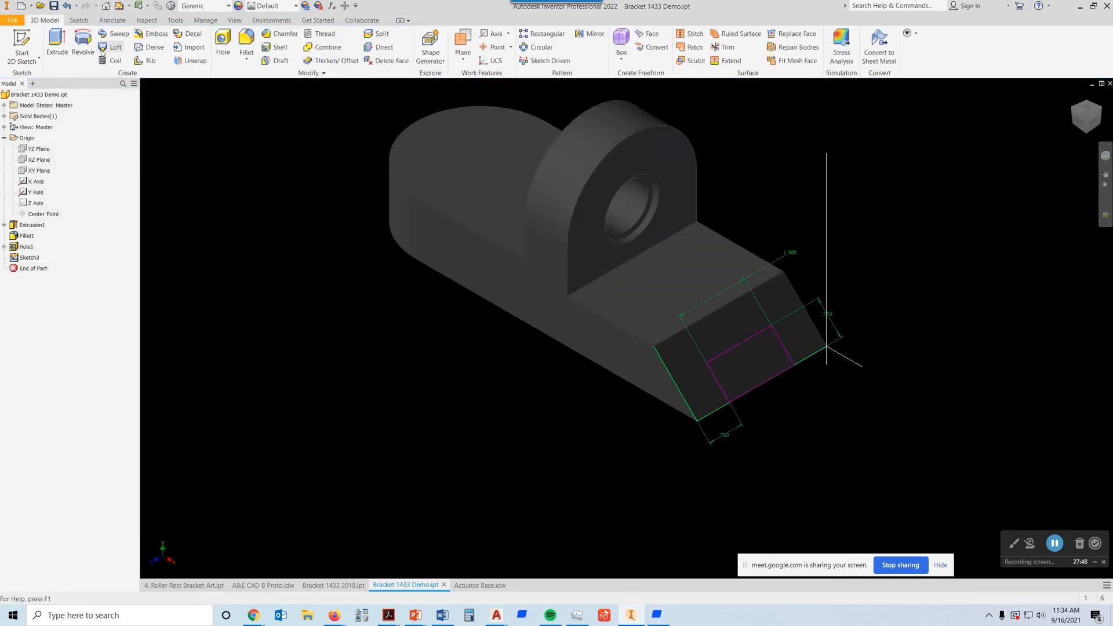
pyautogui.click(57, 41)
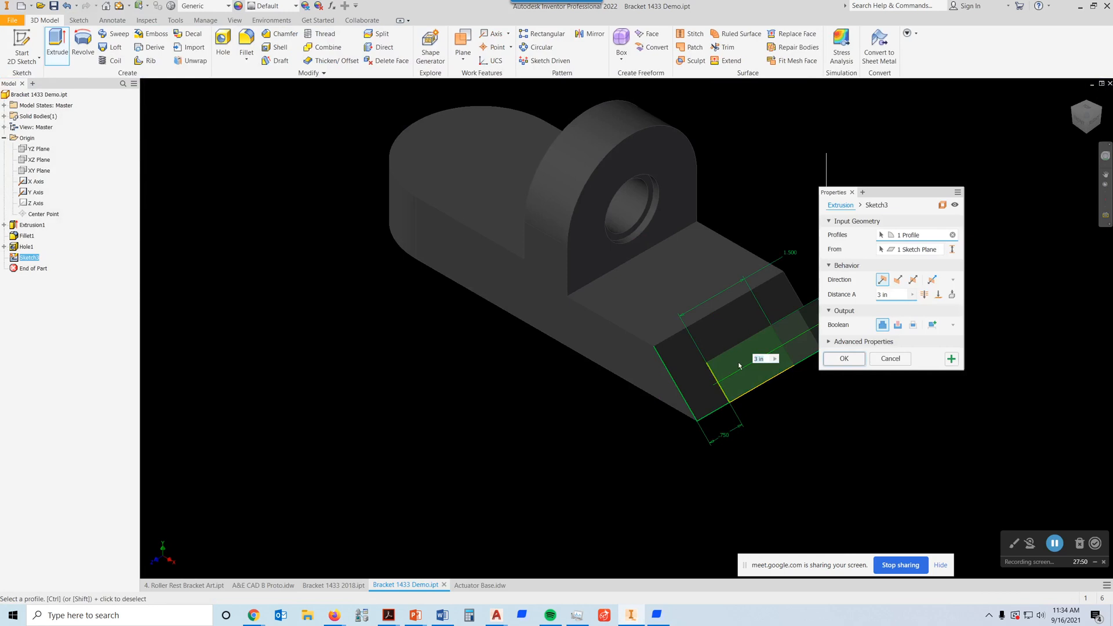
pyautogui.click(898, 281)
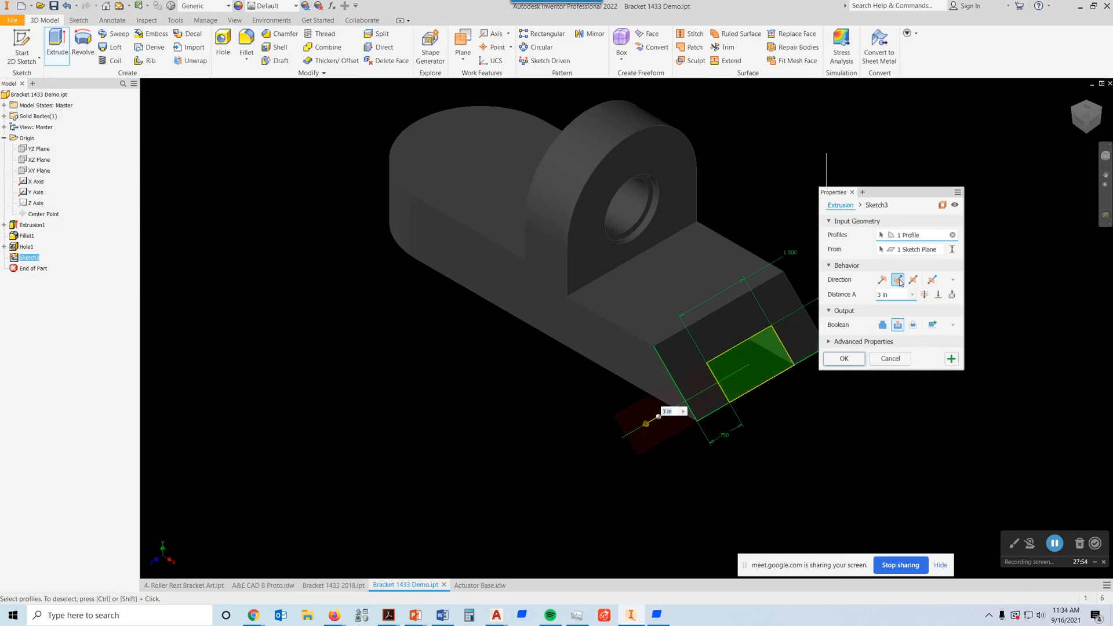
pyautogui.click(925, 294)
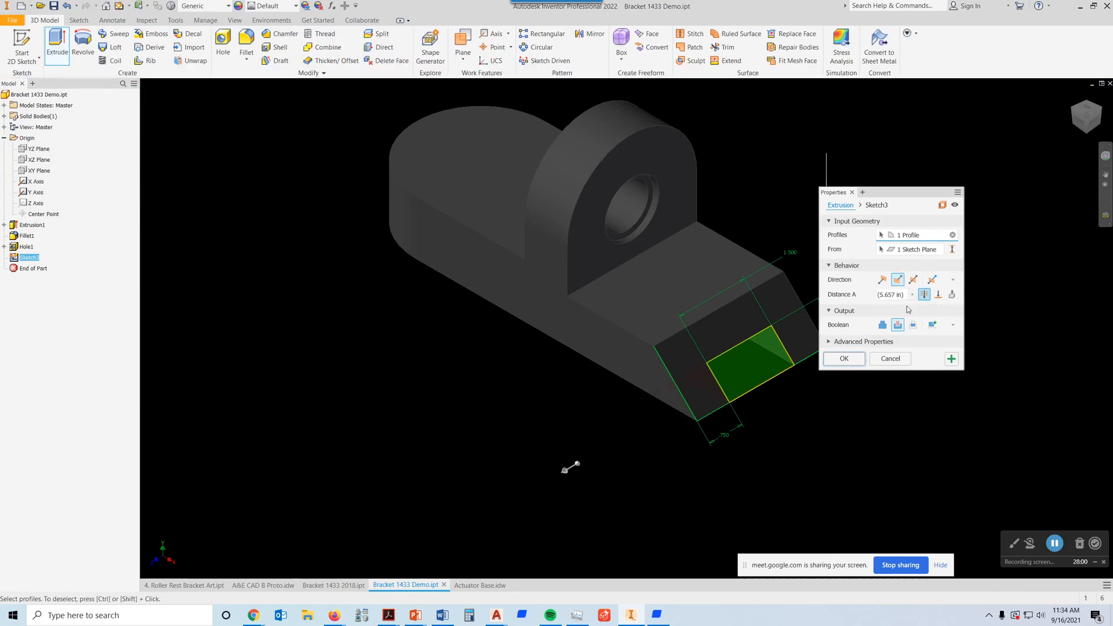
pyautogui.click(844, 359)
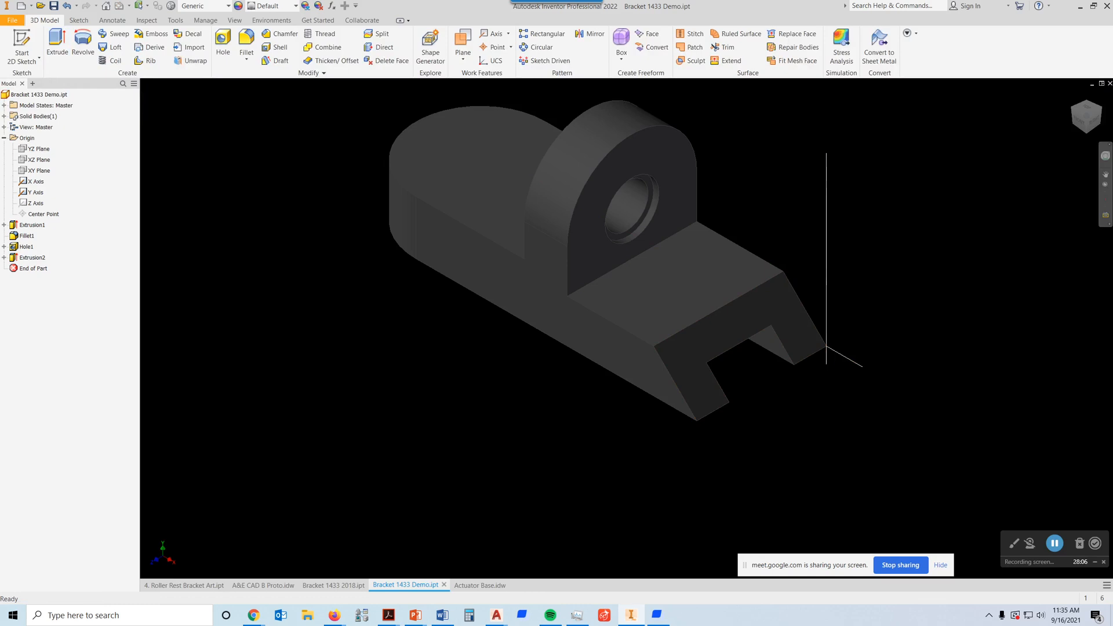
# Step: Inspect the slotted part from the side and in isometric, and read the Bracket 1433 drawing and working-drawing instructions in Firefox
pyautogui.click(1093, 123)
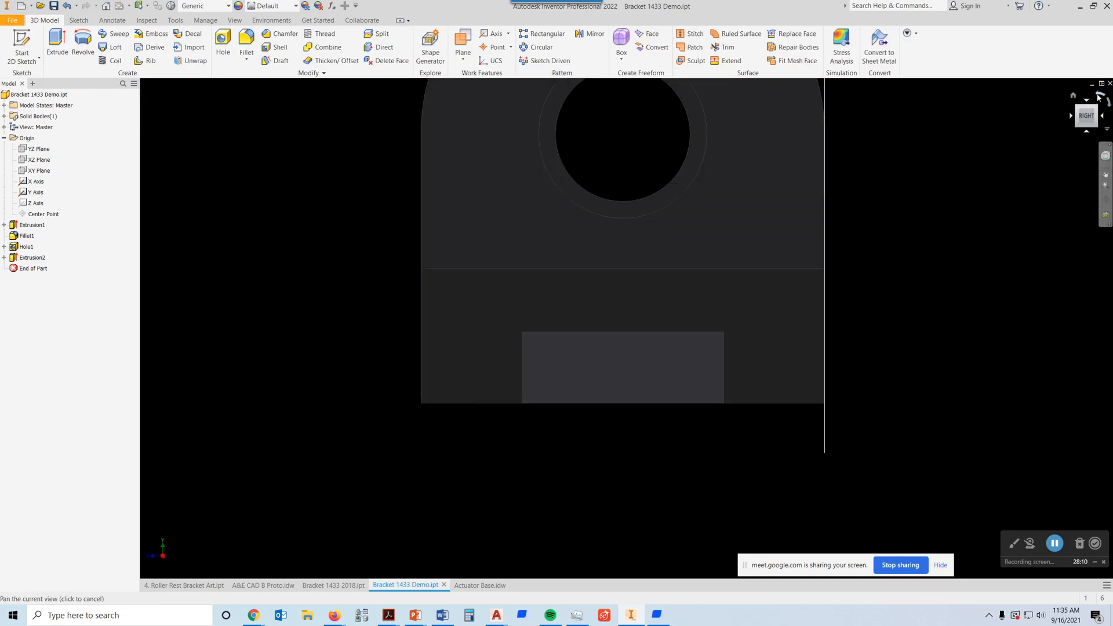
pyautogui.click(1073, 96)
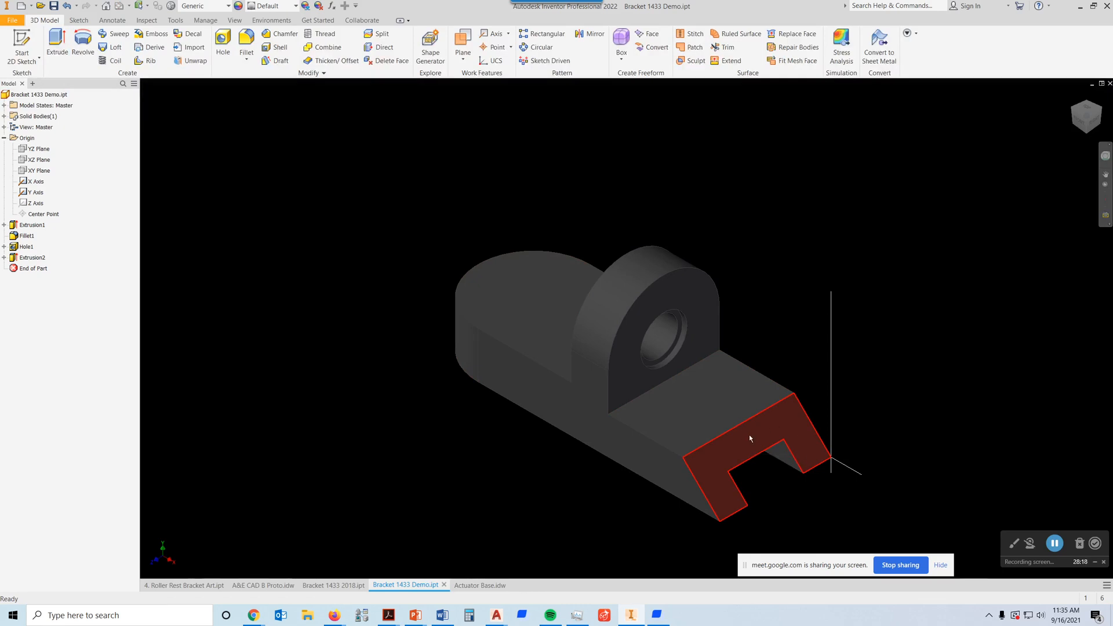
pyautogui.scroll(-3, 800, 371)
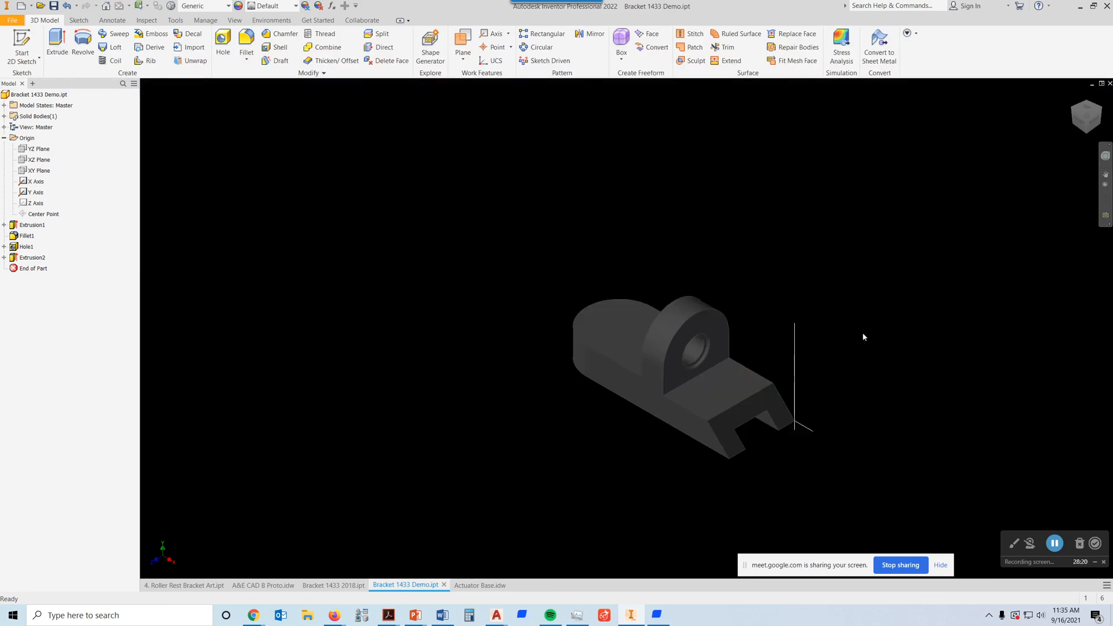
pyautogui.moveTo(860, 339); pyautogui.dragTo(738, 297, button='middle')
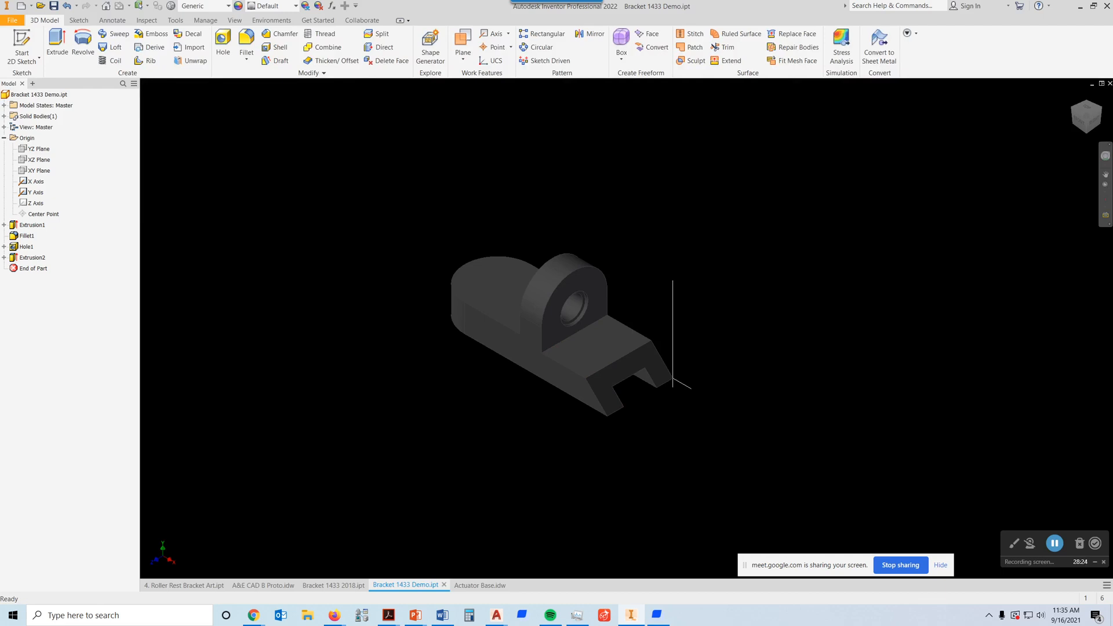
pyautogui.moveTo(1112, 93); pyautogui.dragTo(783, 49)
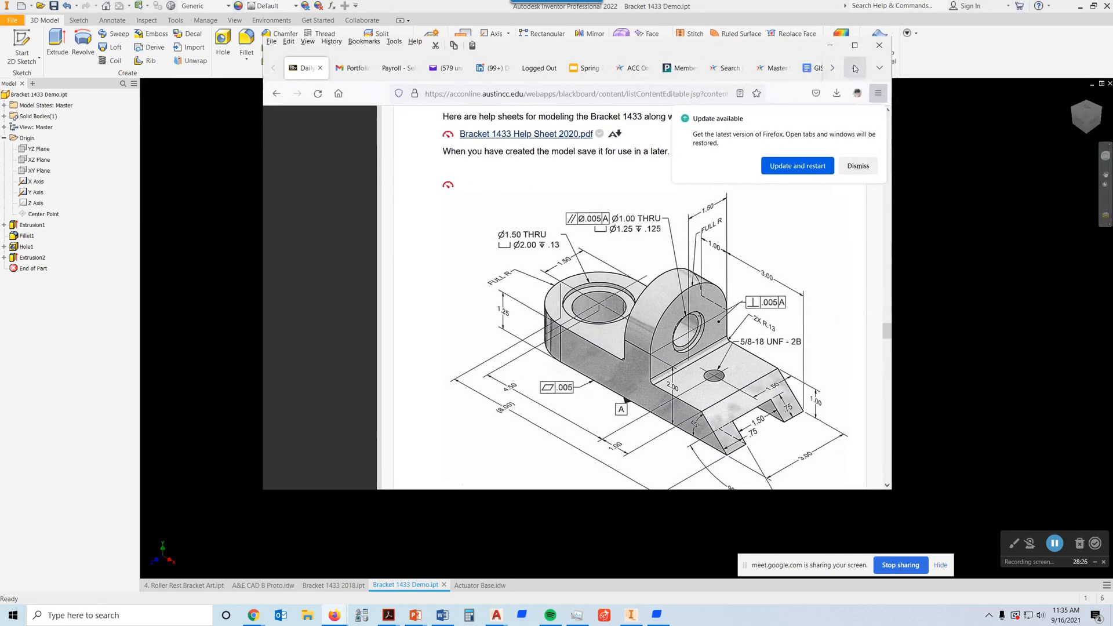
pyautogui.click(855, 46)
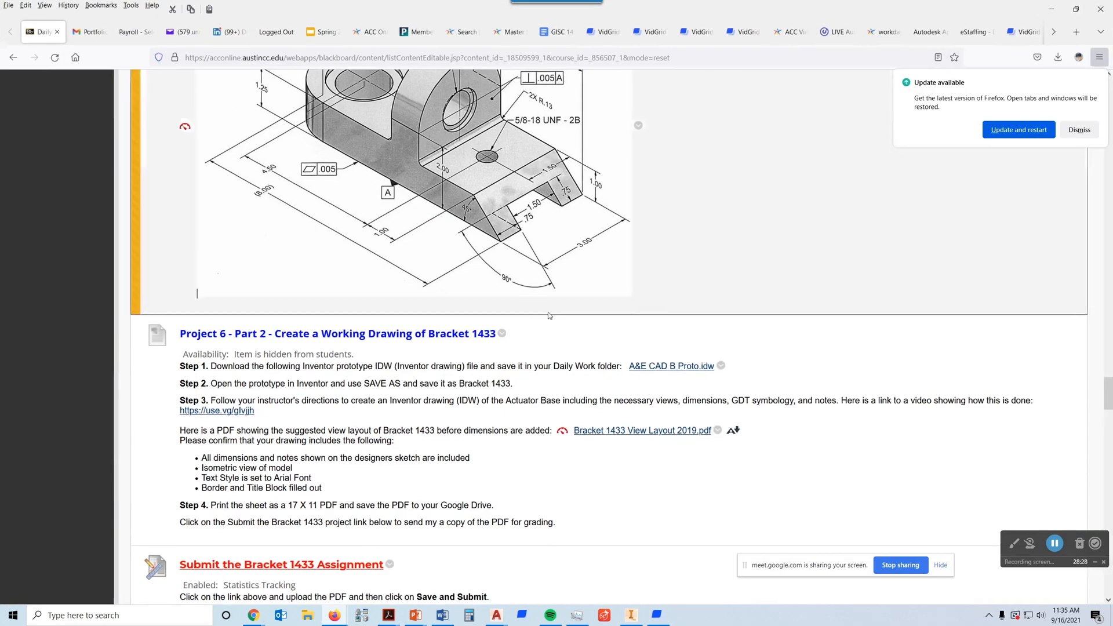
pyautogui.scroll(3, 541, 323)
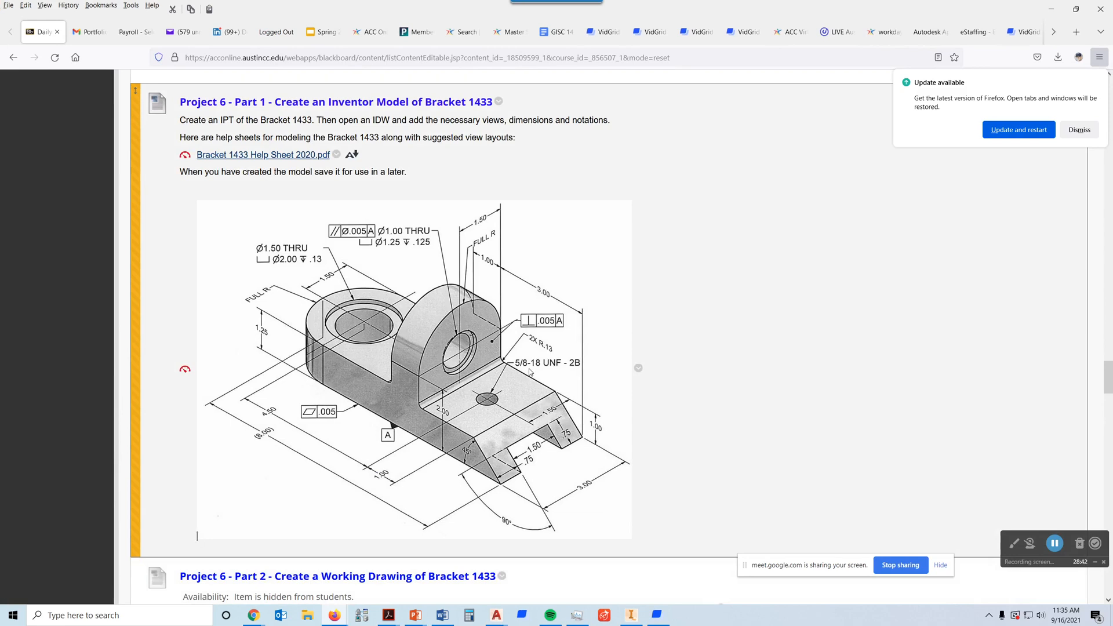
pyautogui.scroll(-1, 717, 251)
pyautogui.scroll(-2, 719, 253)
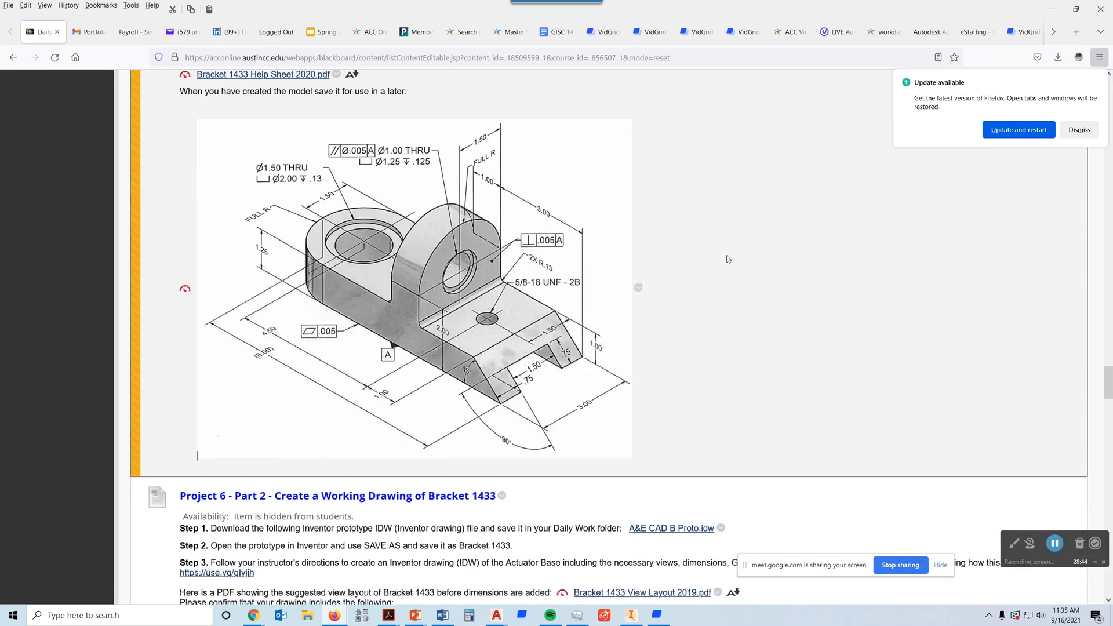
pyautogui.scroll(3, 725, 256)
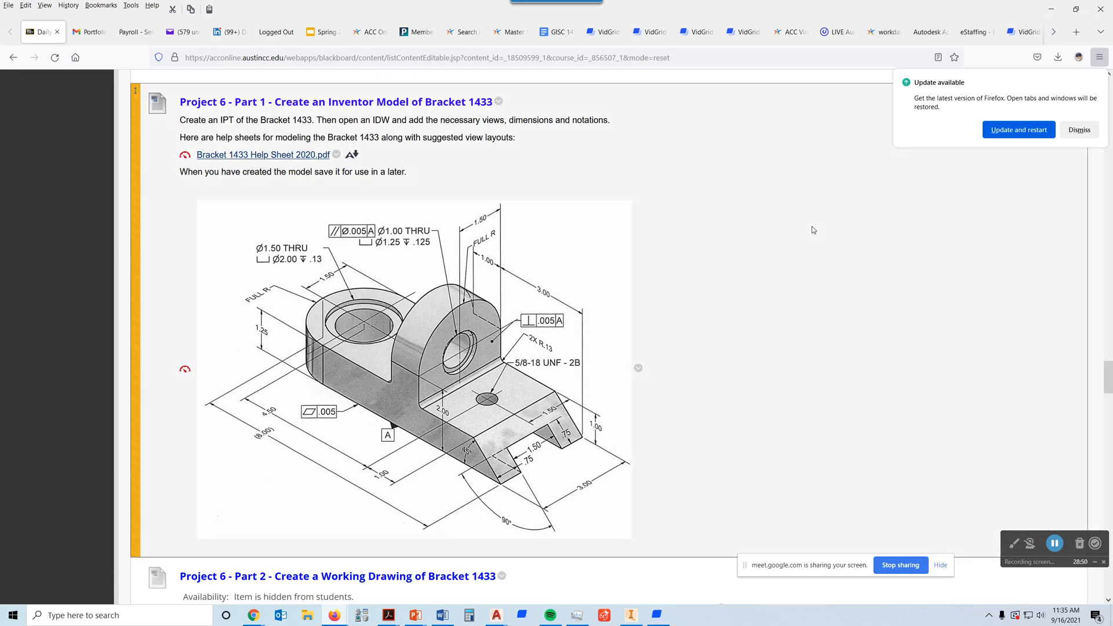
pyautogui.scroll(-3, 811, 226)
pyautogui.scroll(-3, 810, 227)
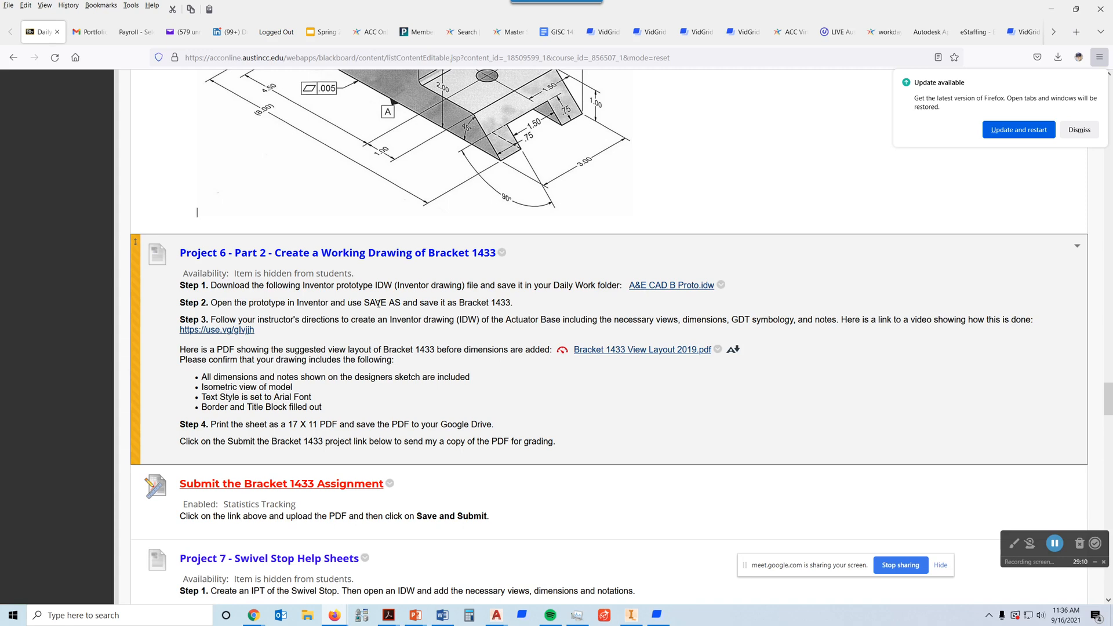
pyautogui.moveTo(511, 302); pyautogui.dragTo(466, 302)
pyautogui.click(539, 306)
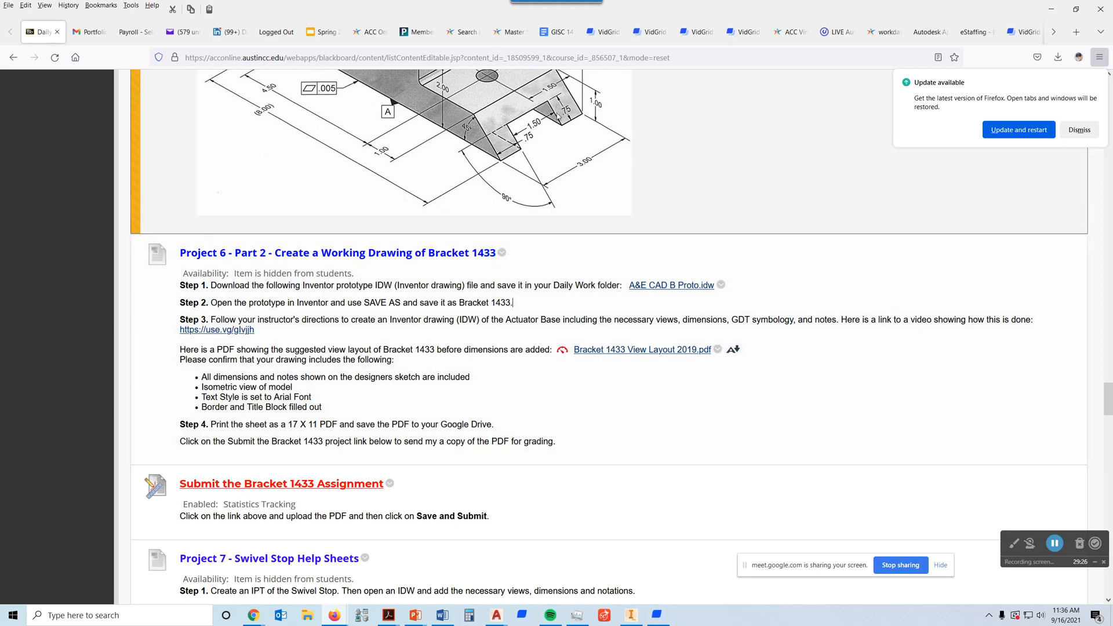
pyautogui.scroll(3, 533, 281)
pyautogui.scroll(-3, 487, 168)
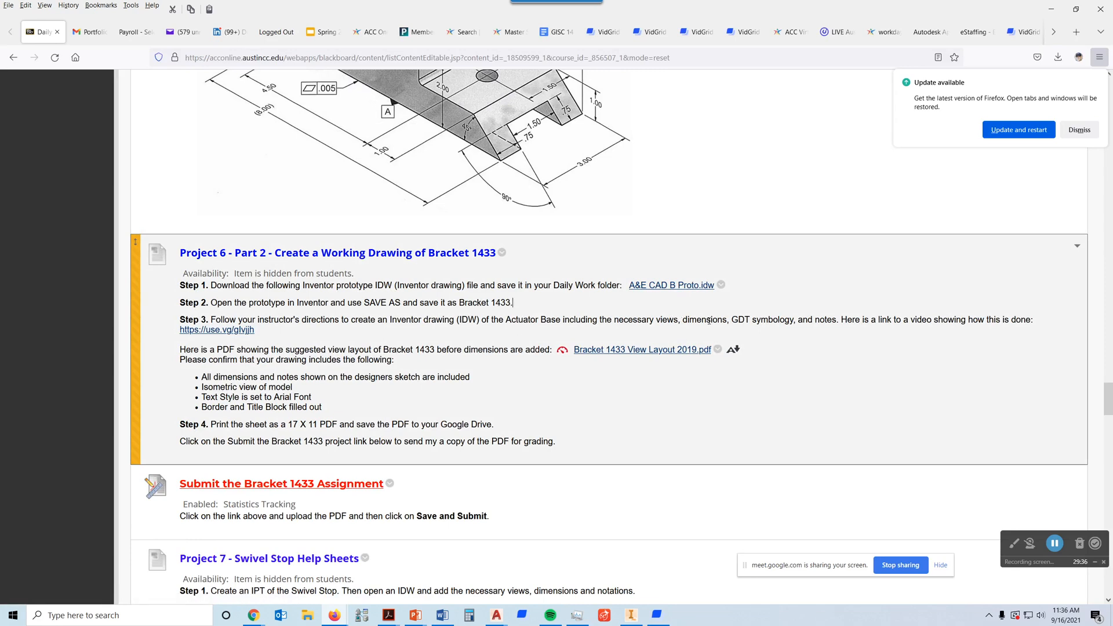
pyautogui.scroll(9, 822, 320)
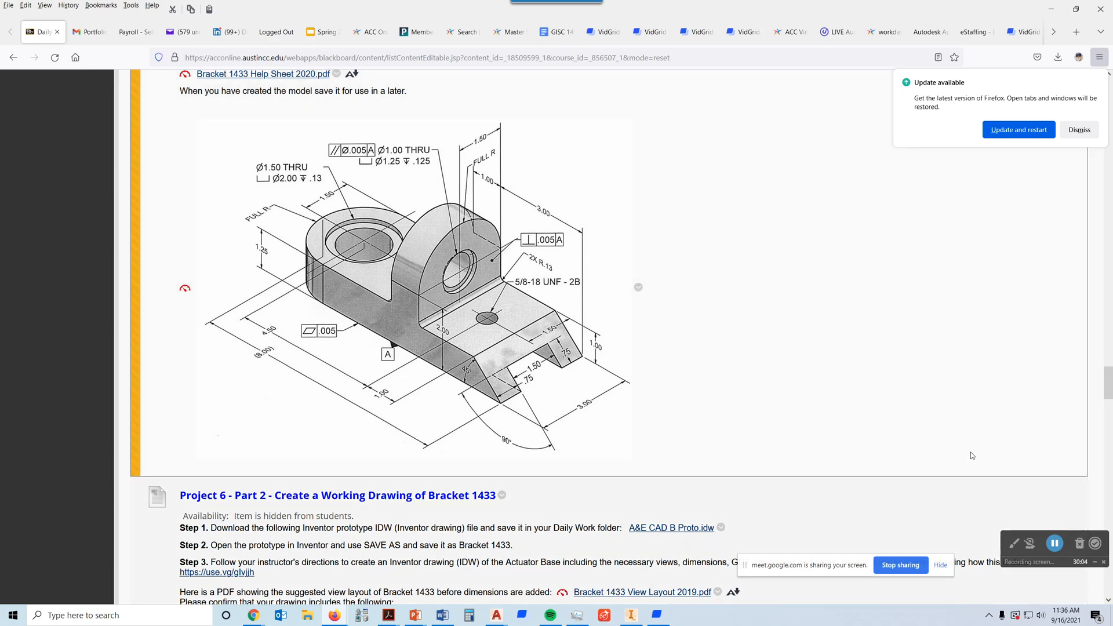
# Step: Return to Inventor, bring up the A&E CAD B Proto drawing, and delete the plan view together with its dependent views
pyautogui.click(632, 615)
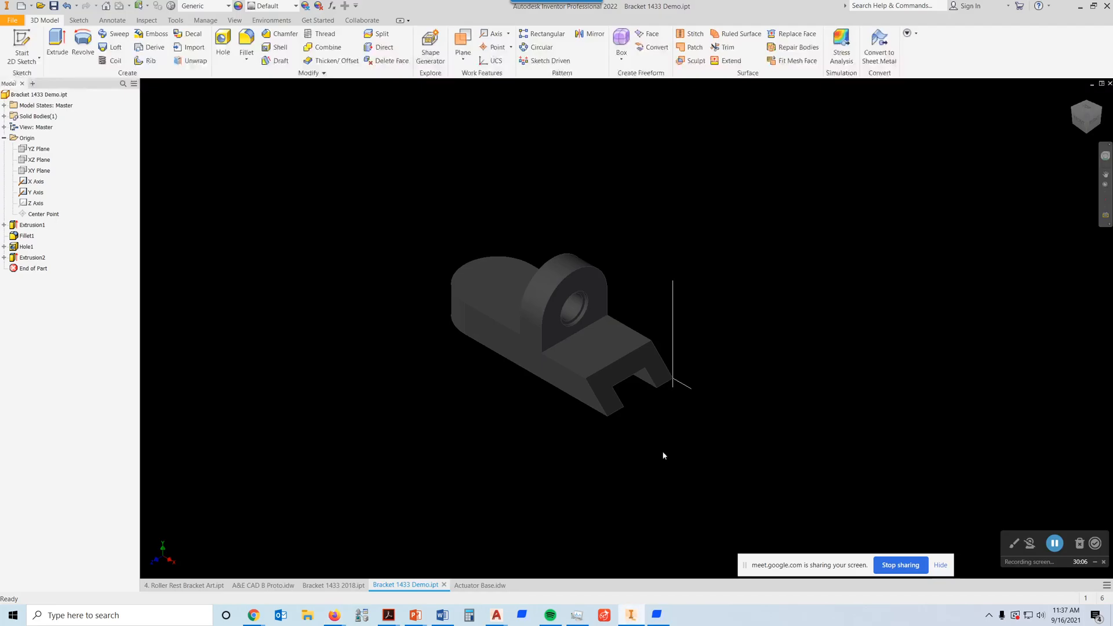
pyautogui.hotkey('alt', 'Tab')
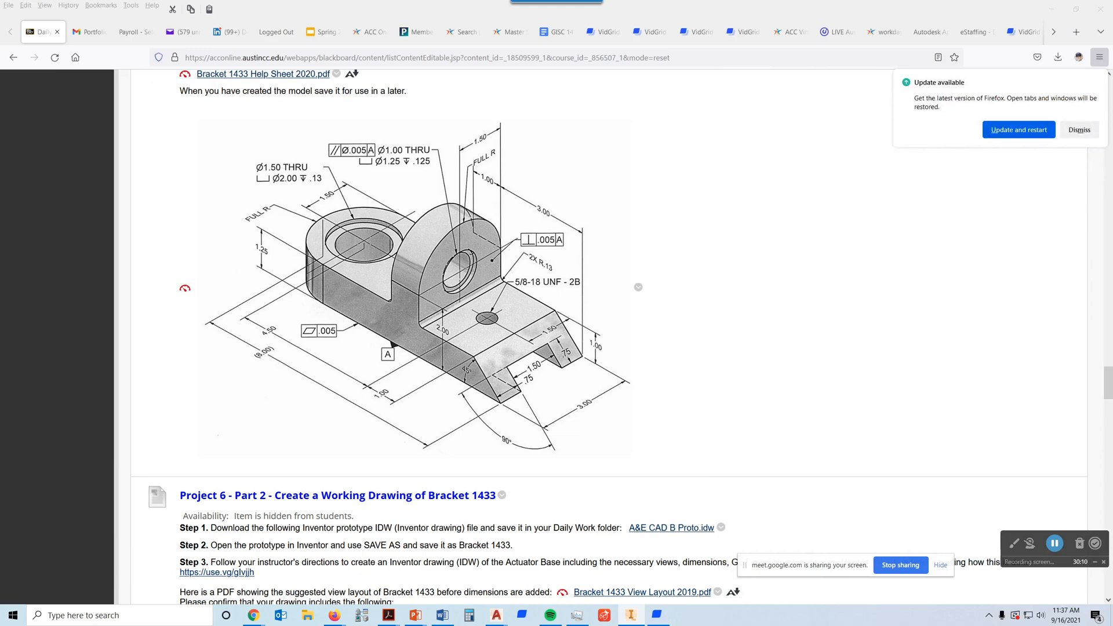
pyautogui.hotkey('alt', 'Tab')
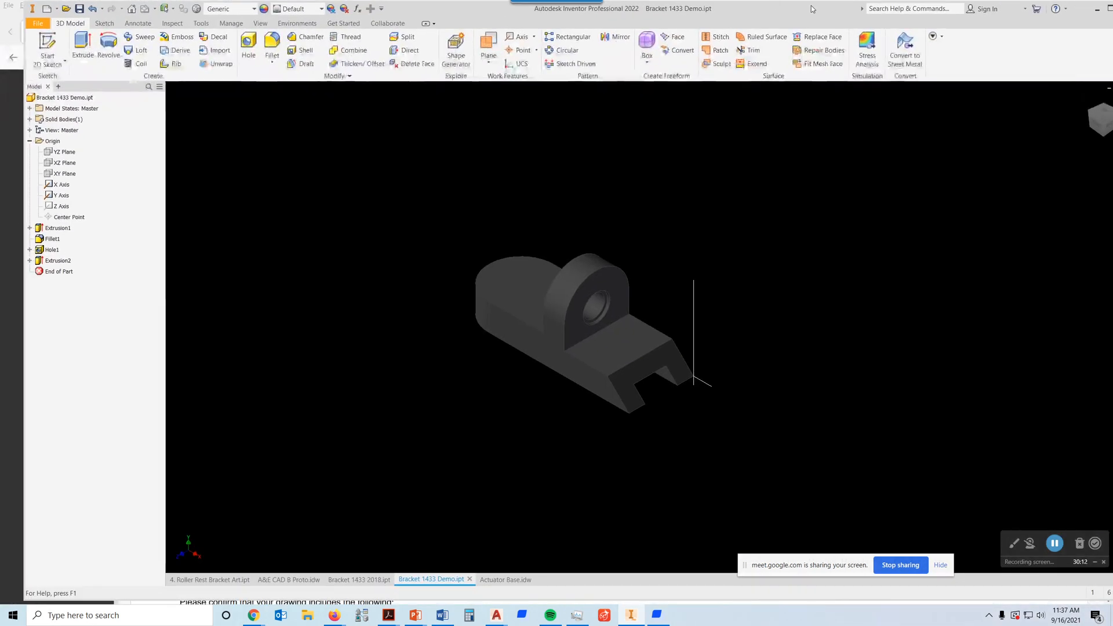
pyautogui.click(1110, 9)
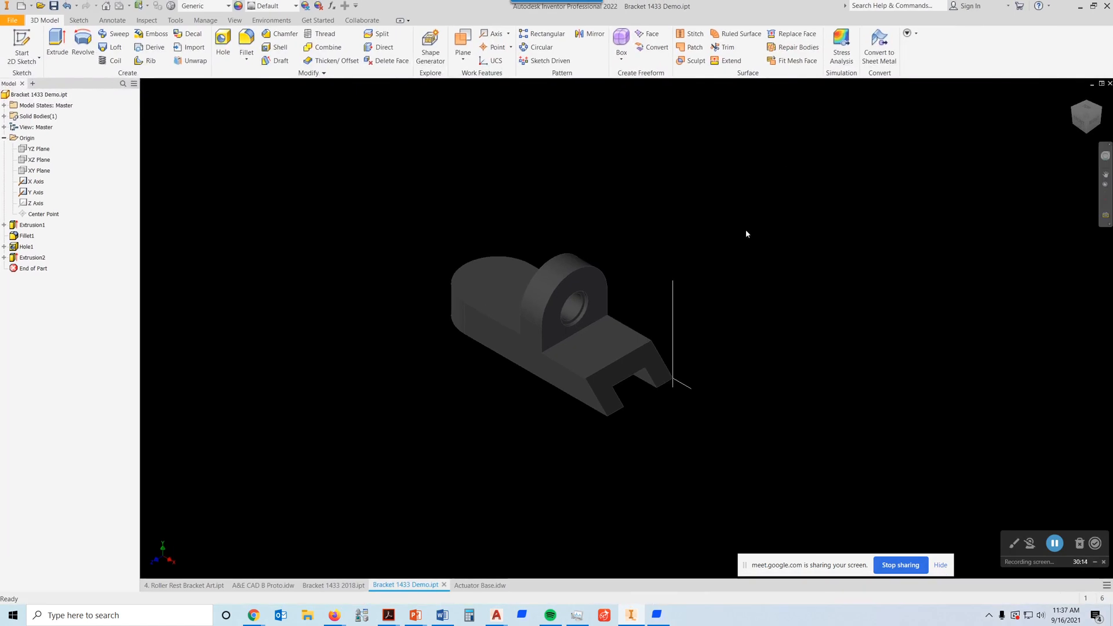
pyautogui.click(280, 586)
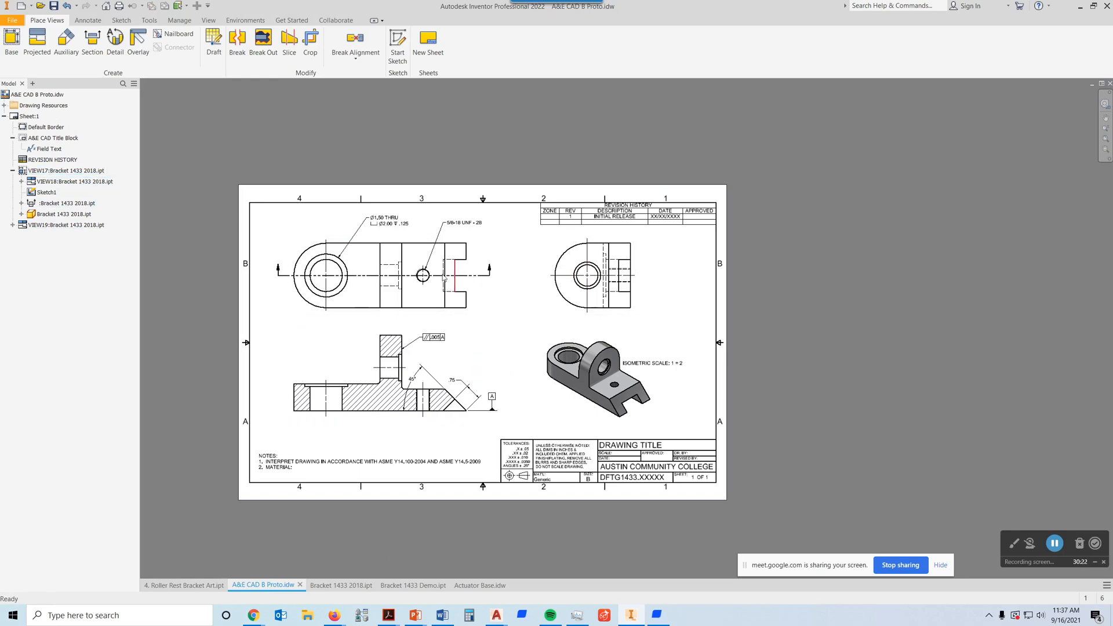
pyautogui.click(455, 317)
pyautogui.press('Delete')
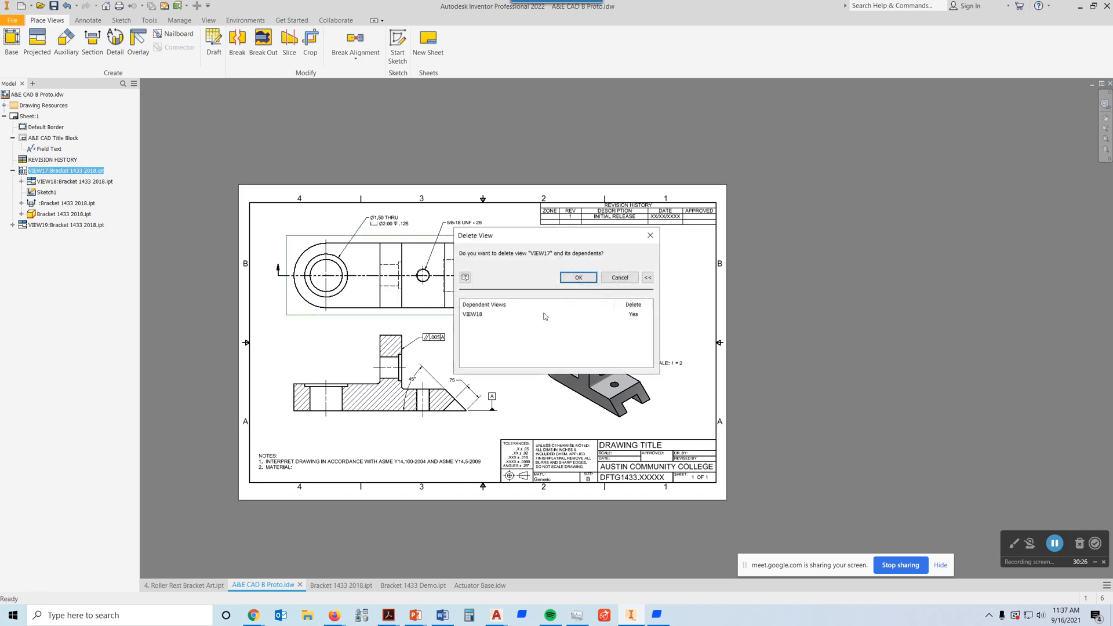
pyautogui.click(594, 280)
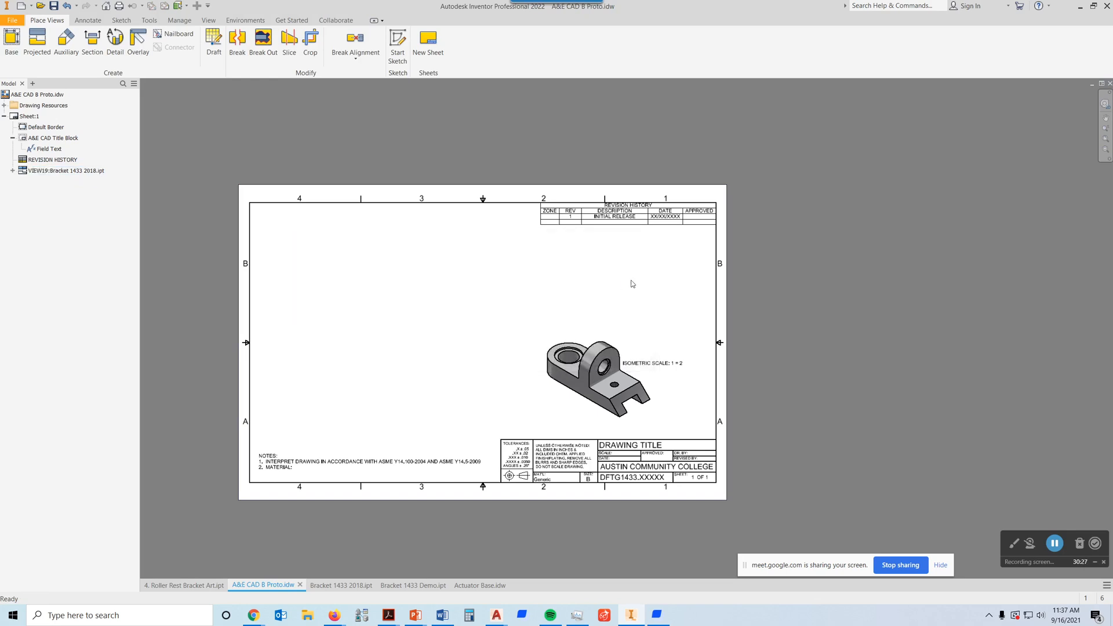
# Step: Delete the remaining isometric view of the bracket from the sheet
pyautogui.click(625, 353)
pyautogui.press('Delete')
pyautogui.click(539, 332)
pyautogui.moveTo(486, 307); pyautogui.dragTo(631, 283, button='middle')
# Step: Start a base view on the sheet and load Bracket 1433.ipt from the Daily Work Fall 1433 folder as its model
pyautogui.scroll(3, 595, 242)
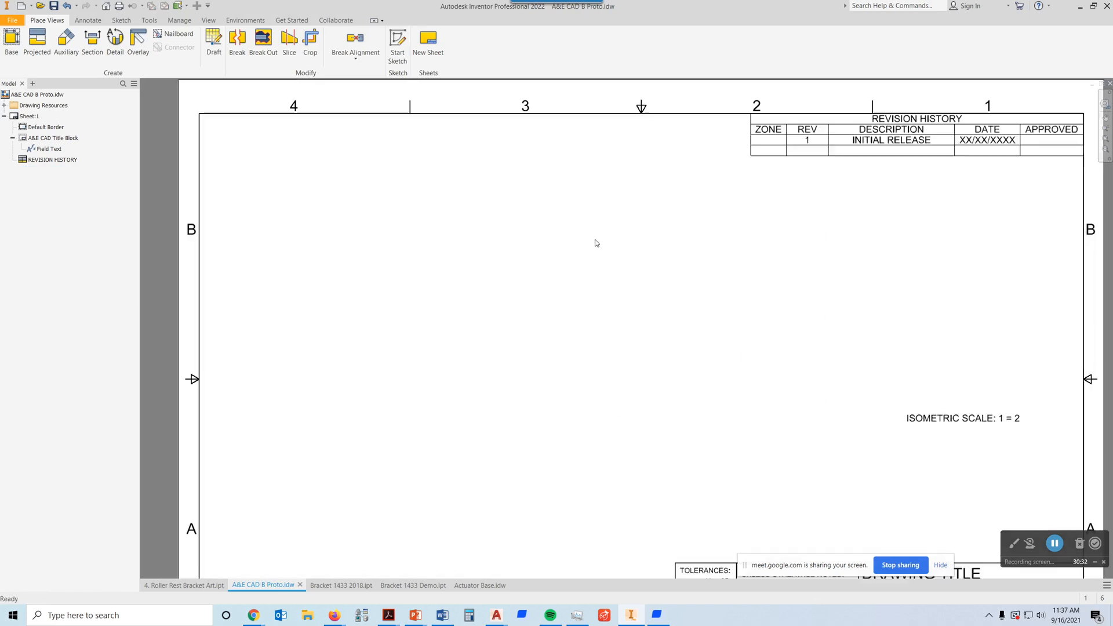
pyautogui.scroll(-2, 594, 238)
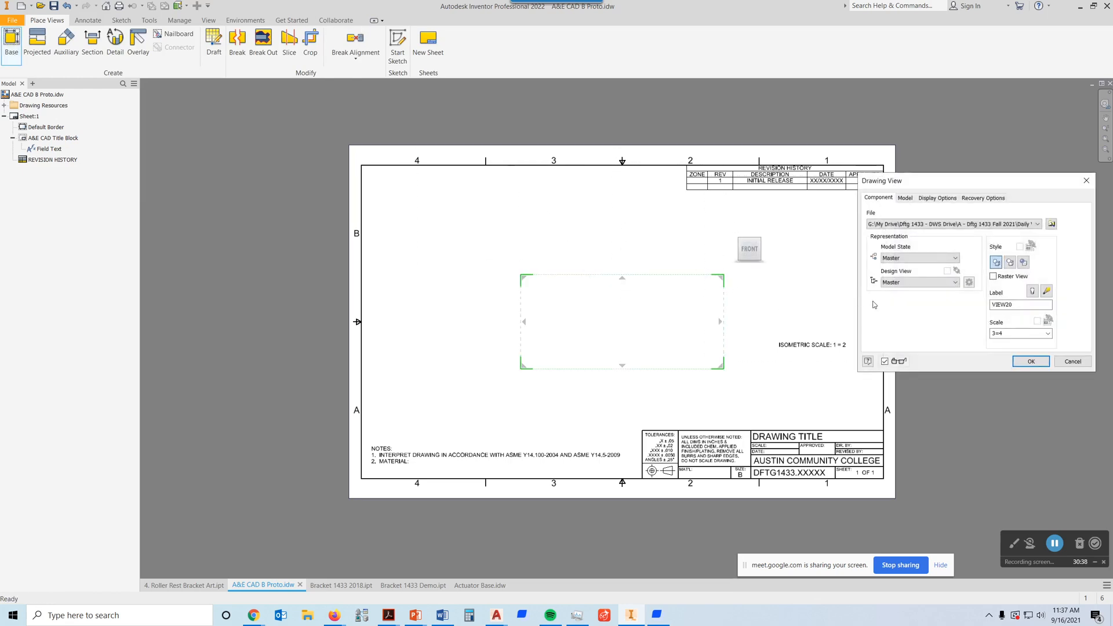
pyautogui.click(1051, 224)
pyautogui.click(750, 293)
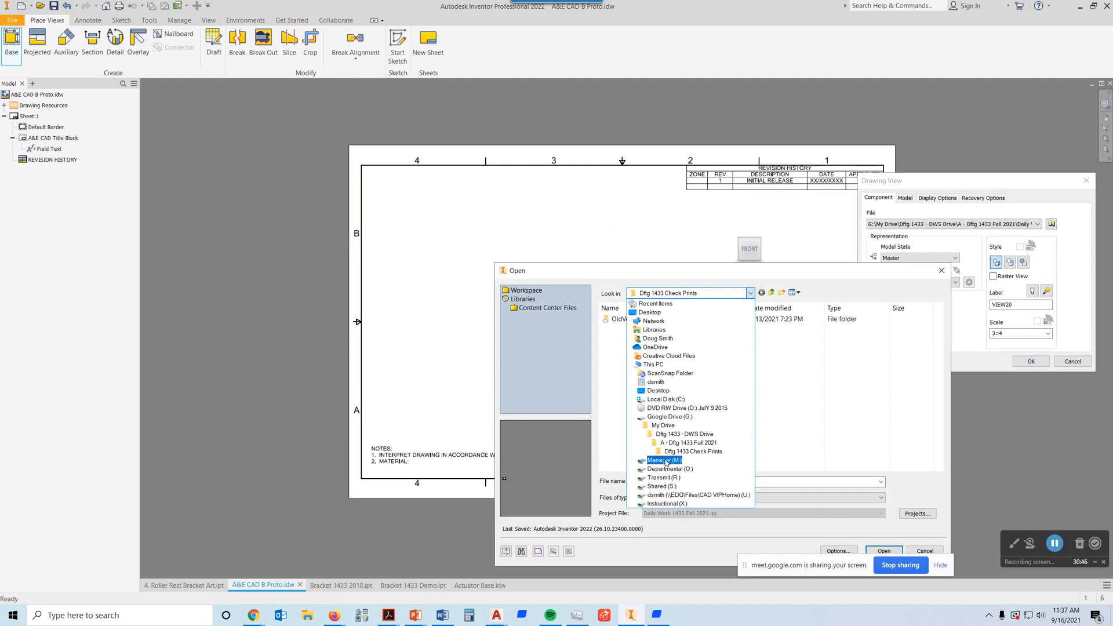
pyautogui.click(668, 432)
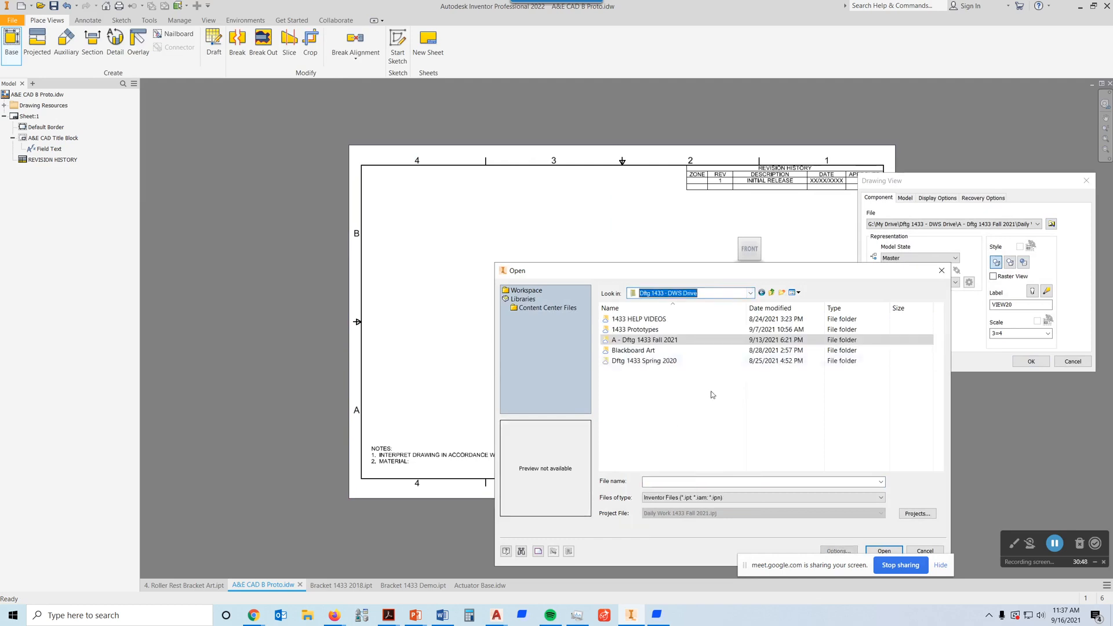
pyautogui.doubleClick(647, 340)
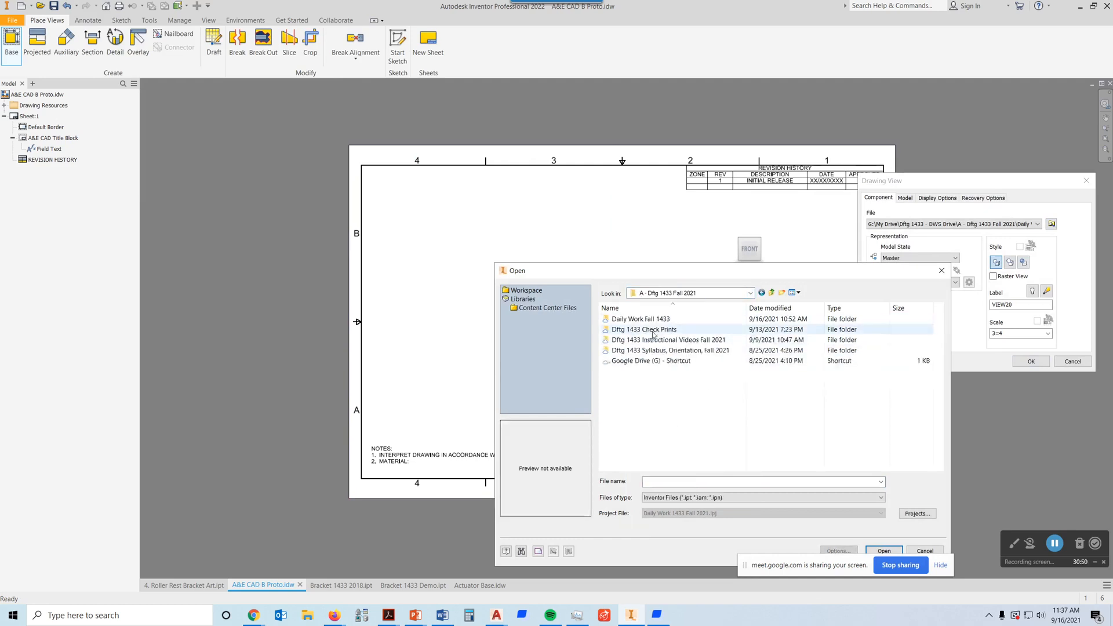
pyautogui.doubleClick(658, 322)
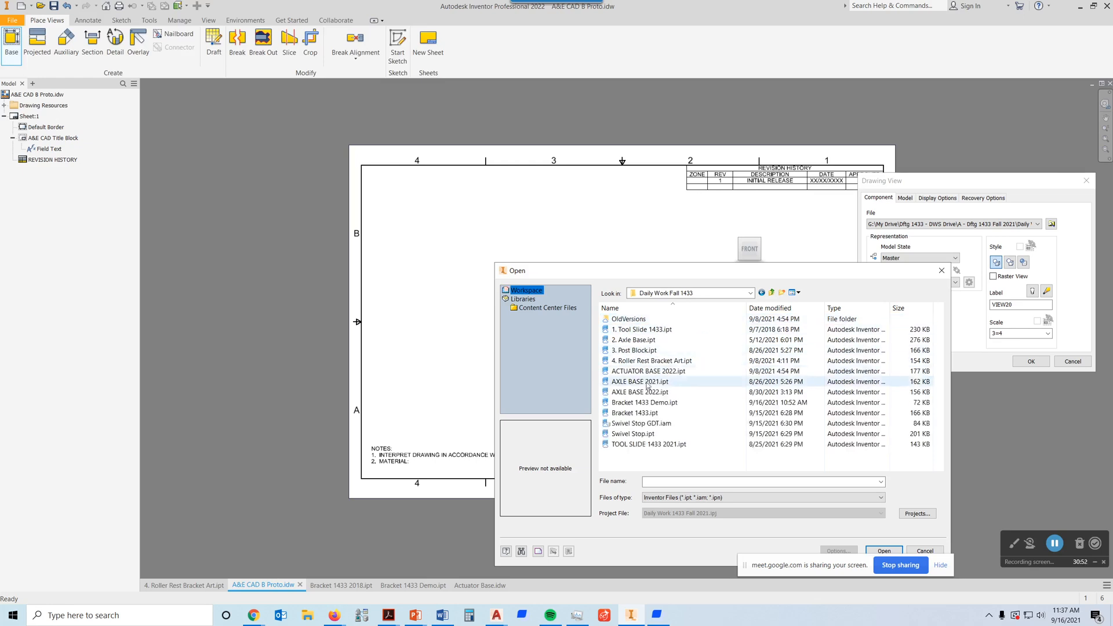
pyautogui.click(643, 404)
pyautogui.click(639, 413)
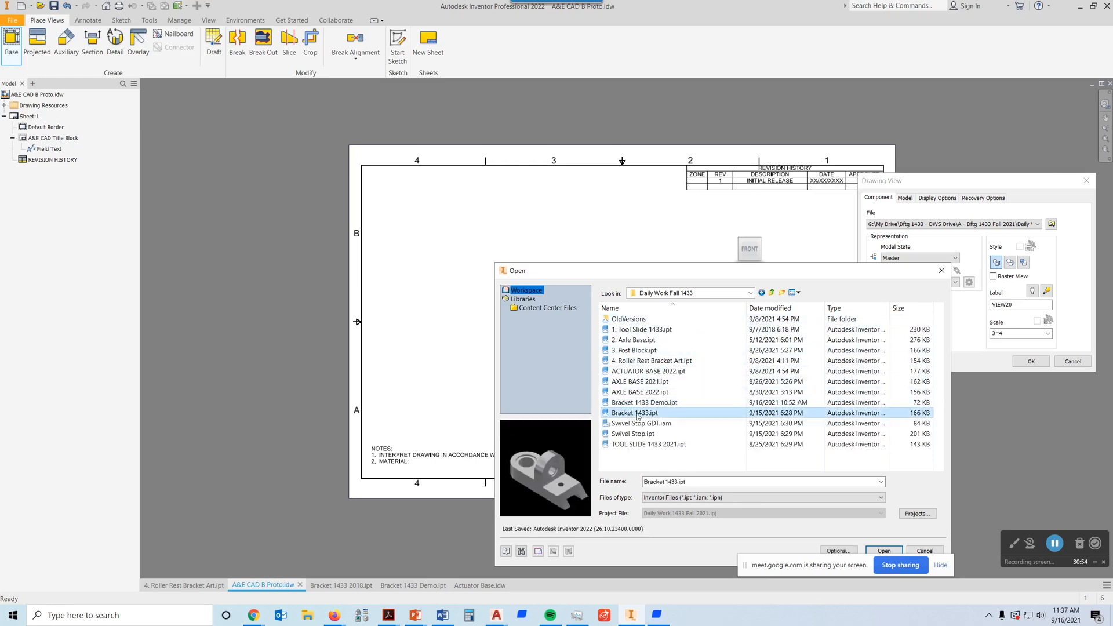
pyautogui.click(884, 551)
# Step: Orient the base view to the top of the bracket and position it in the upper-left area of the sheet
pyautogui.moveTo(689, 282); pyautogui.dragTo(593, 243)
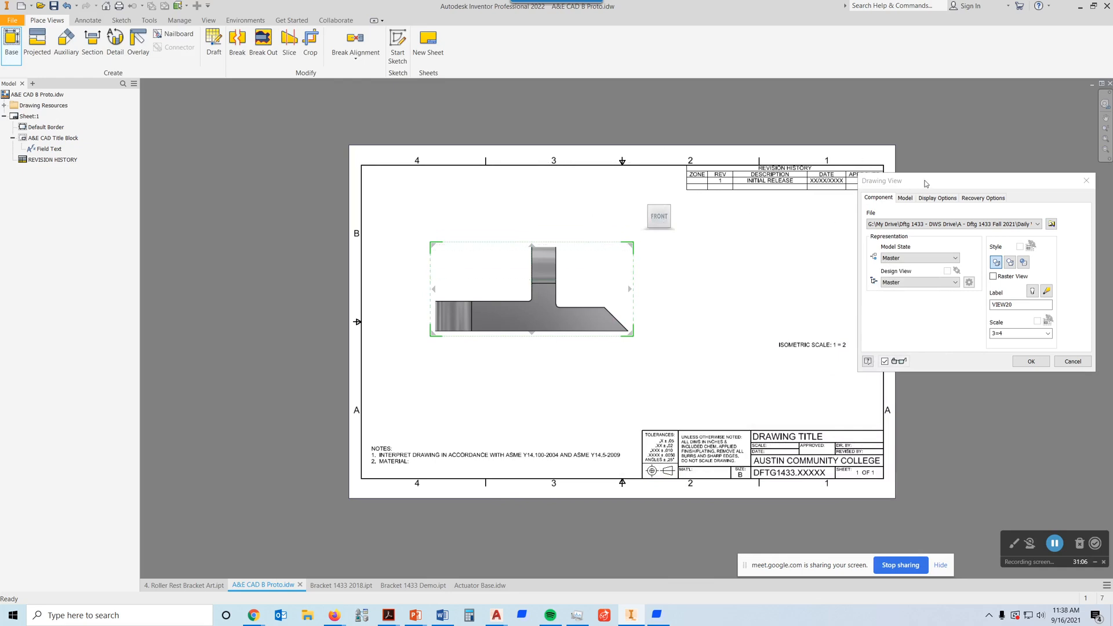
pyautogui.moveTo(925, 185); pyautogui.dragTo(882, 191)
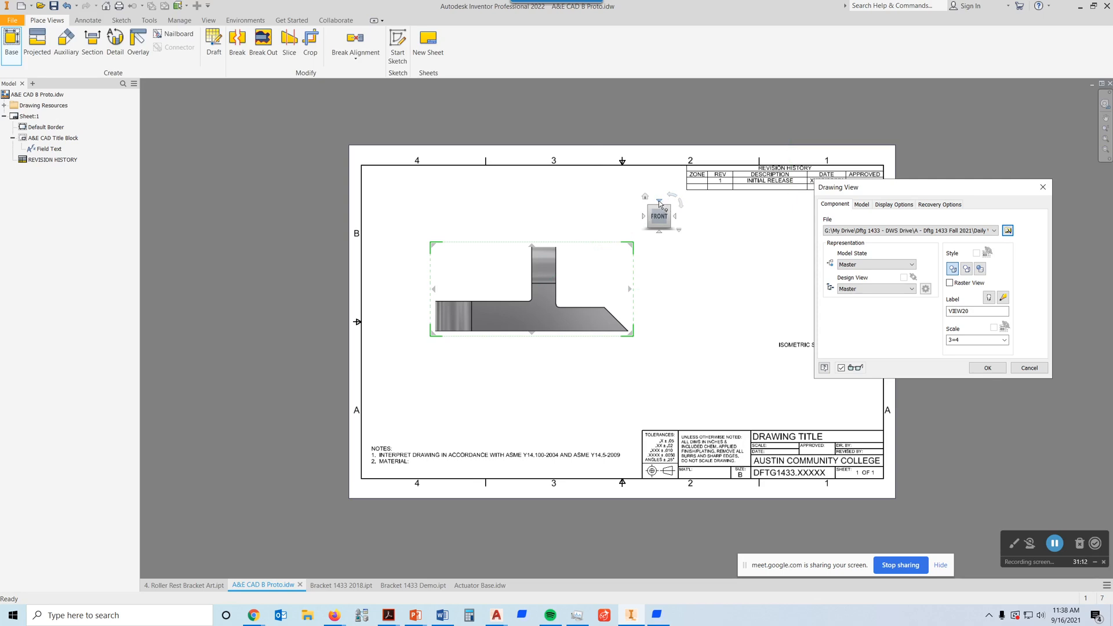
pyautogui.click(659, 203)
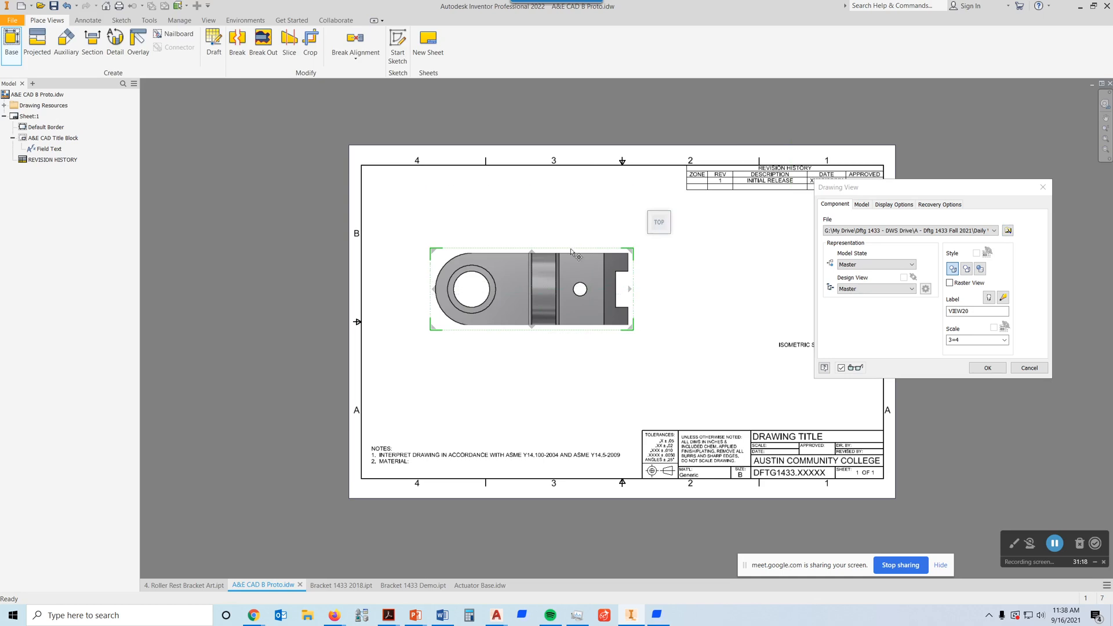
pyautogui.moveTo(574, 255); pyautogui.dragTo(558, 233)
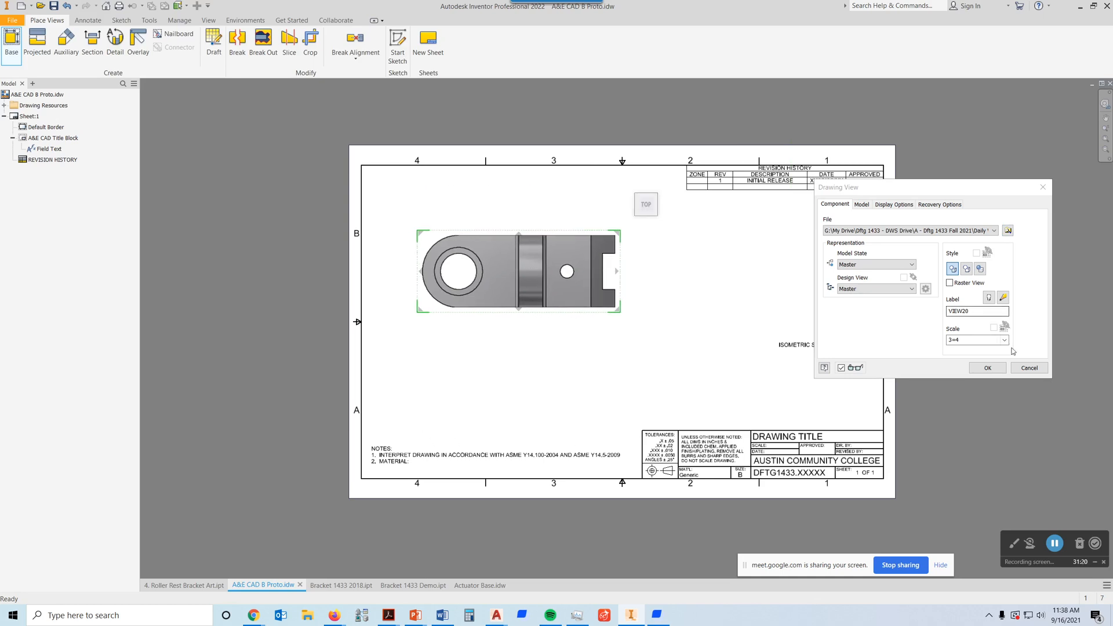
# Step: Check the assignment in Firefox, then create the base view at 3=4 scale with hidden lines and a projected front view below
pyautogui.doubleClick(967, 340)
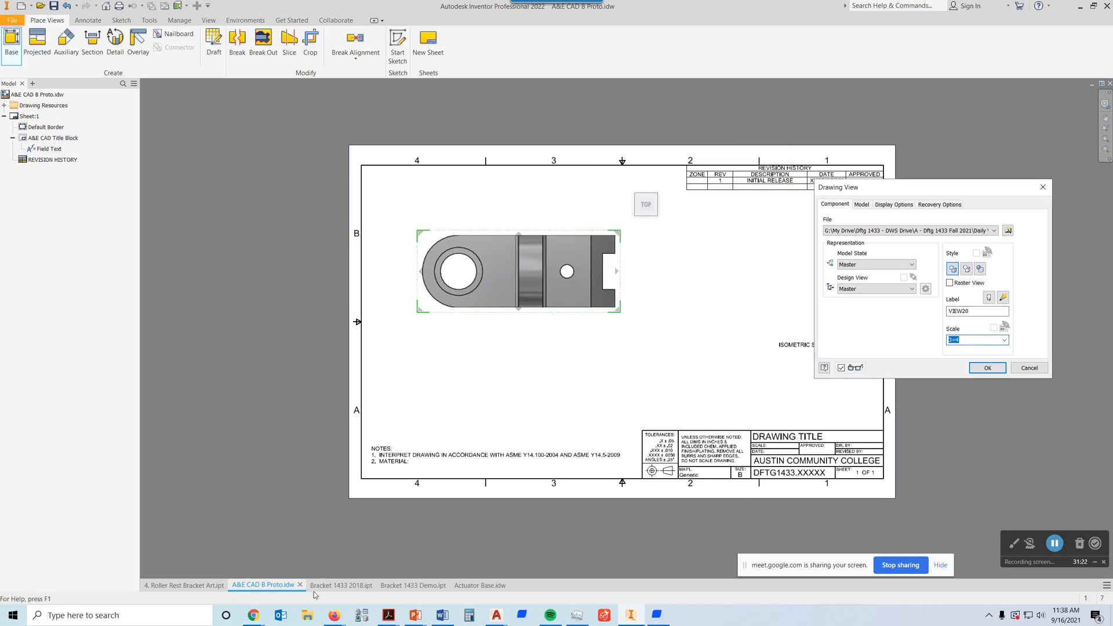
pyautogui.click(335, 617)
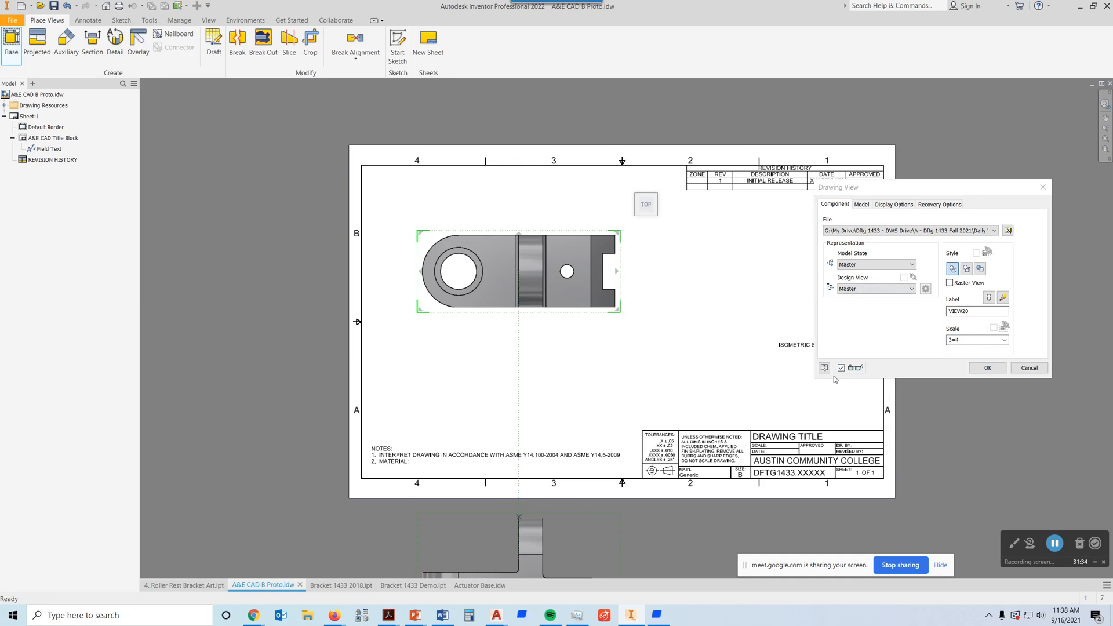
pyautogui.click(986, 339)
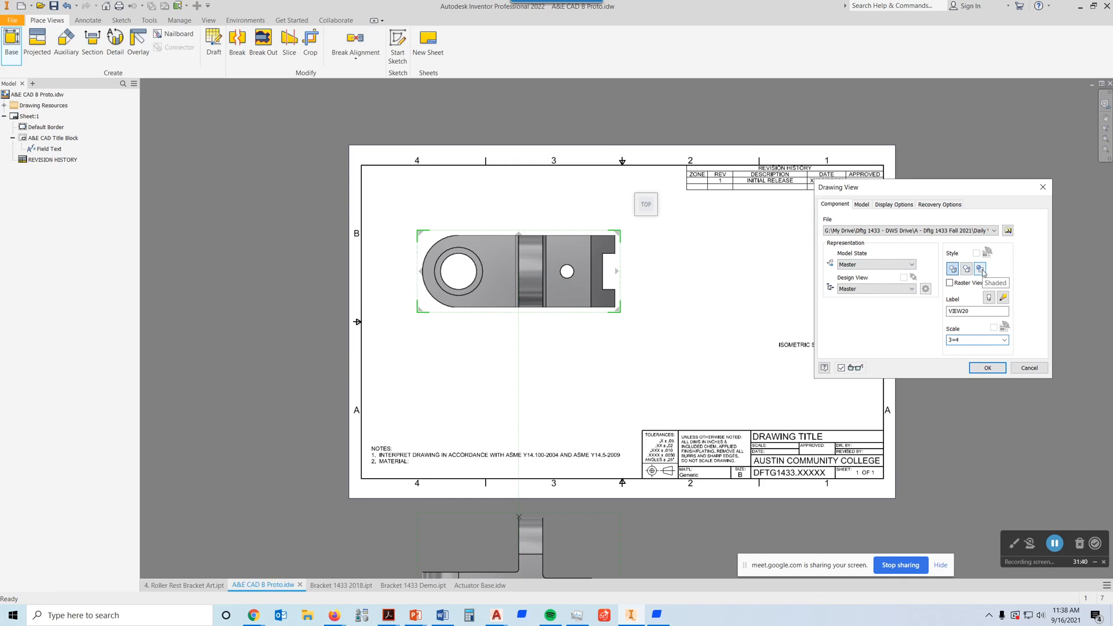
pyautogui.click(987, 367)
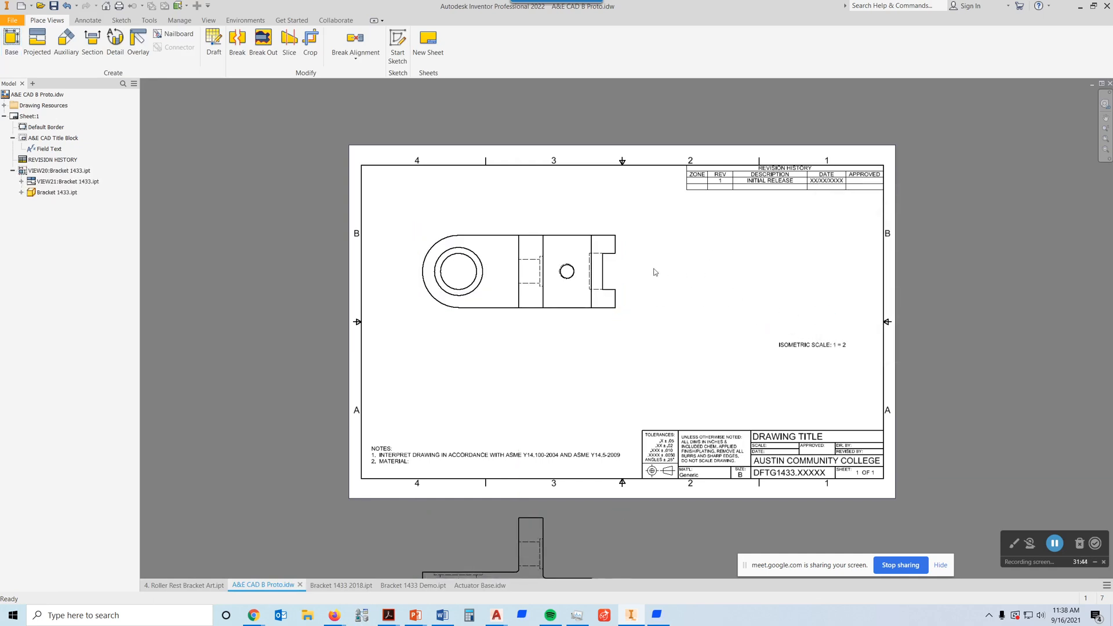
# Step: Project a side view from the plan view and place it level with it near the sheet's right side
pyautogui.scroll(-3, 636, 274)
pyautogui.scroll(3, 636, 274)
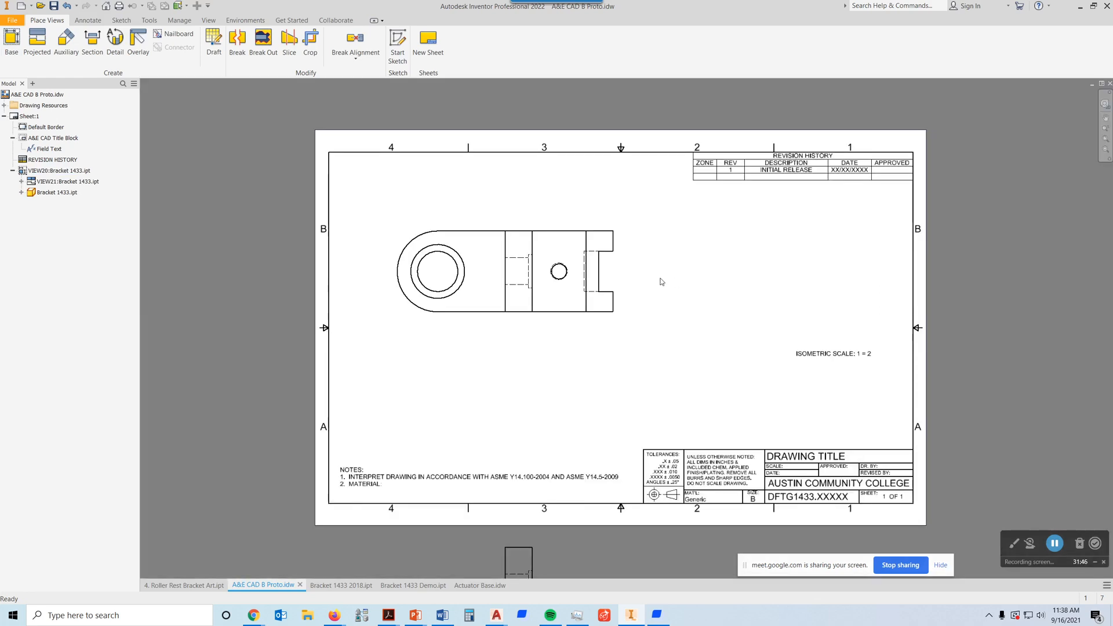
pyautogui.click(36, 42)
pyautogui.click(619, 270)
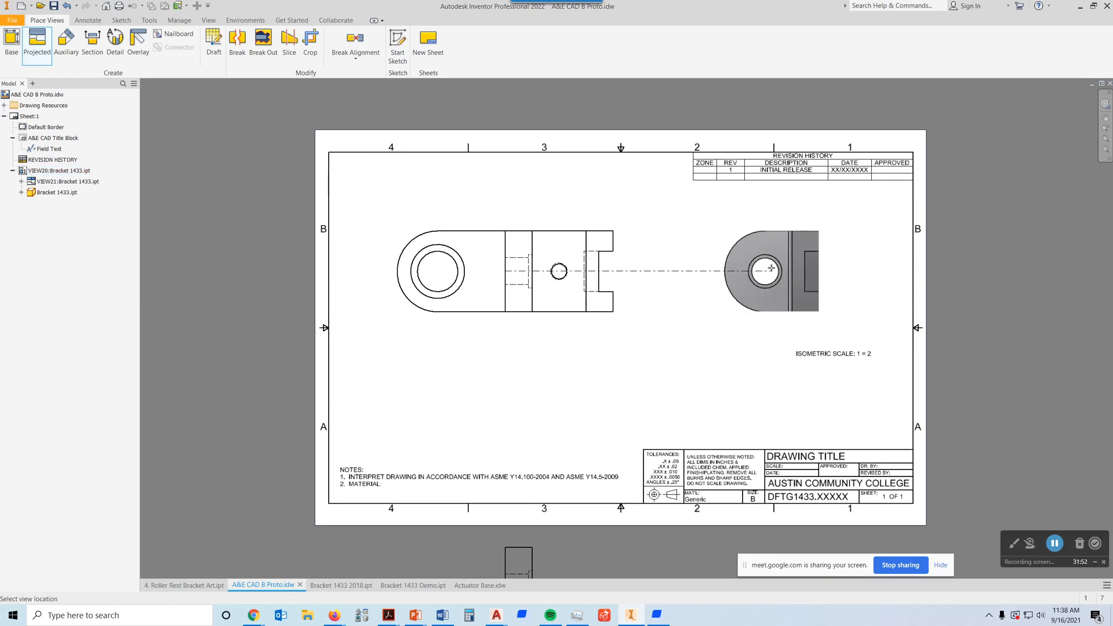
pyautogui.click(771, 268)
pyautogui.rightClick(771, 268)
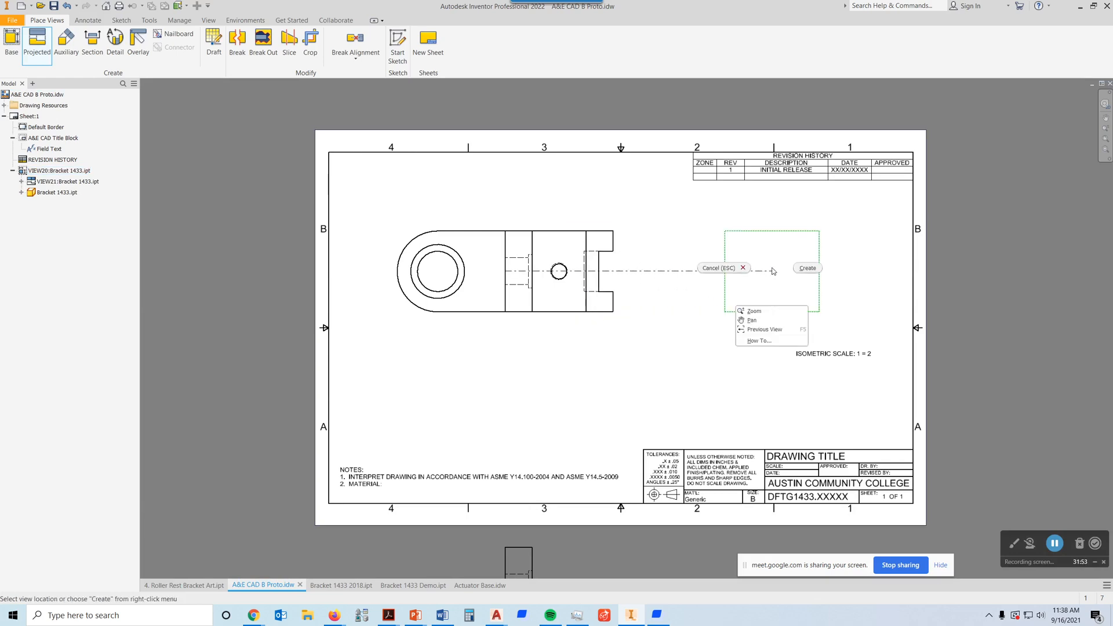
pyautogui.click(807, 268)
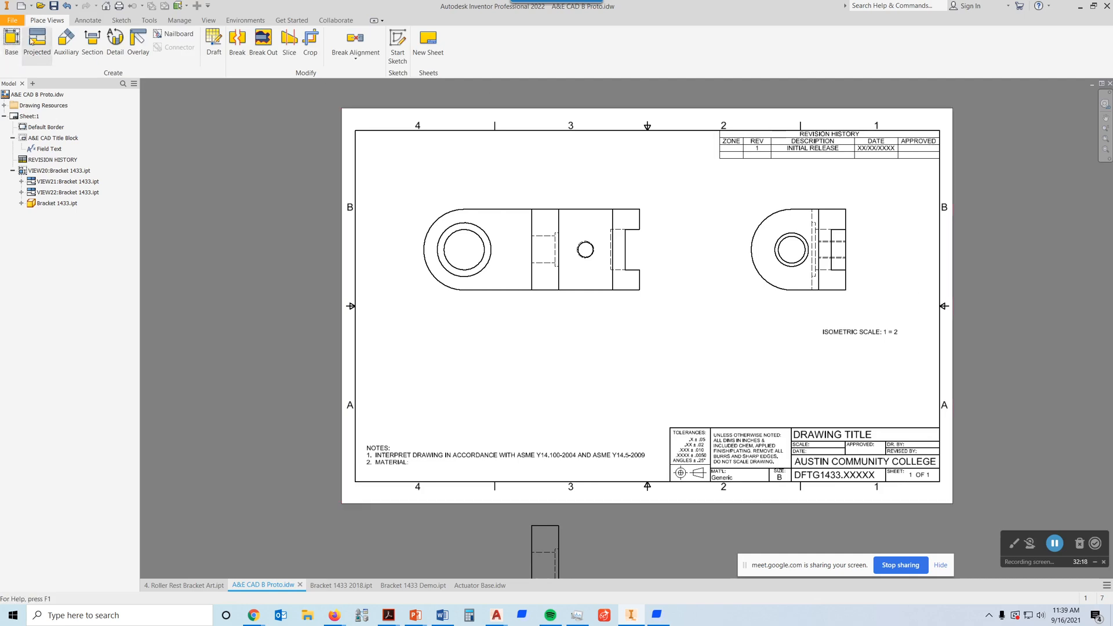
# Step: Create a full section view through the plan view's horizontal centerline and place it directly below the plan view at 3=4 scale
pyautogui.click(90, 44)
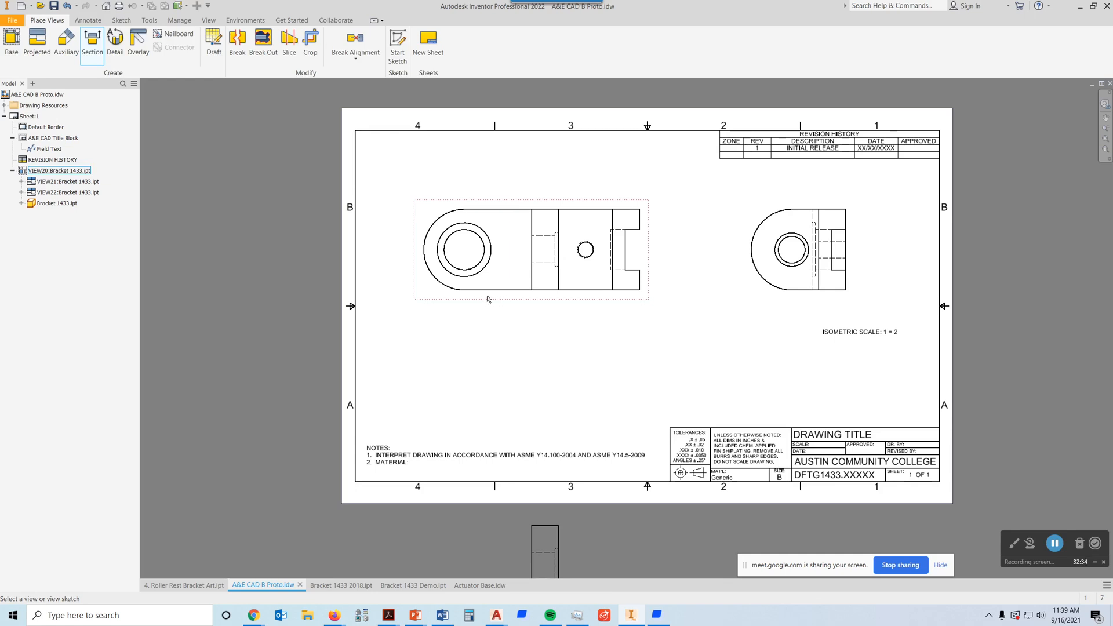
pyautogui.click(436, 295)
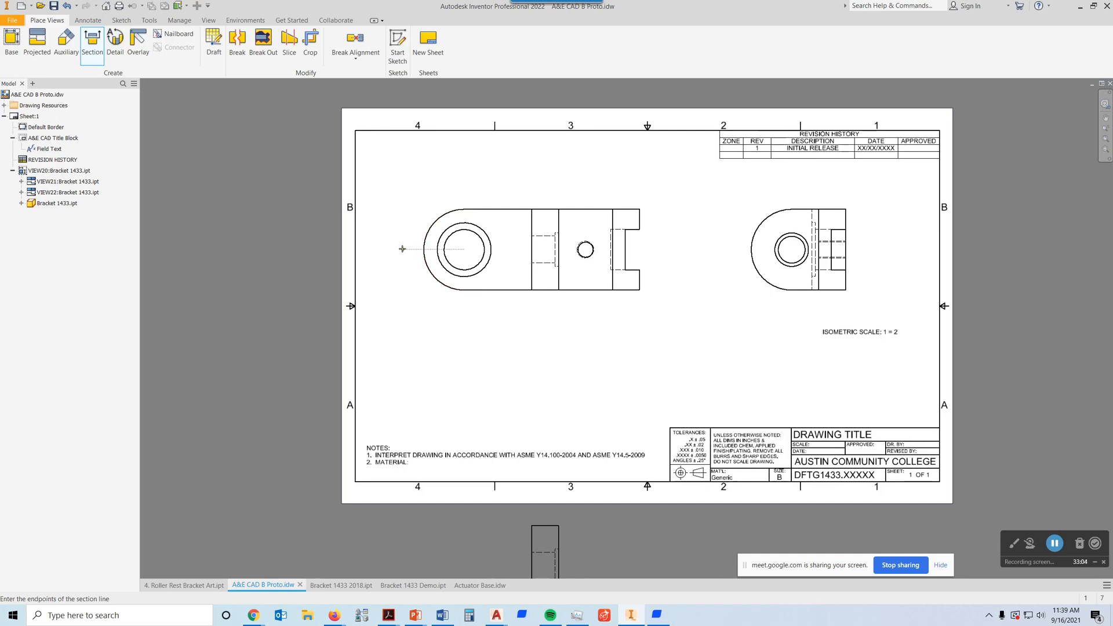
pyautogui.click(403, 249)
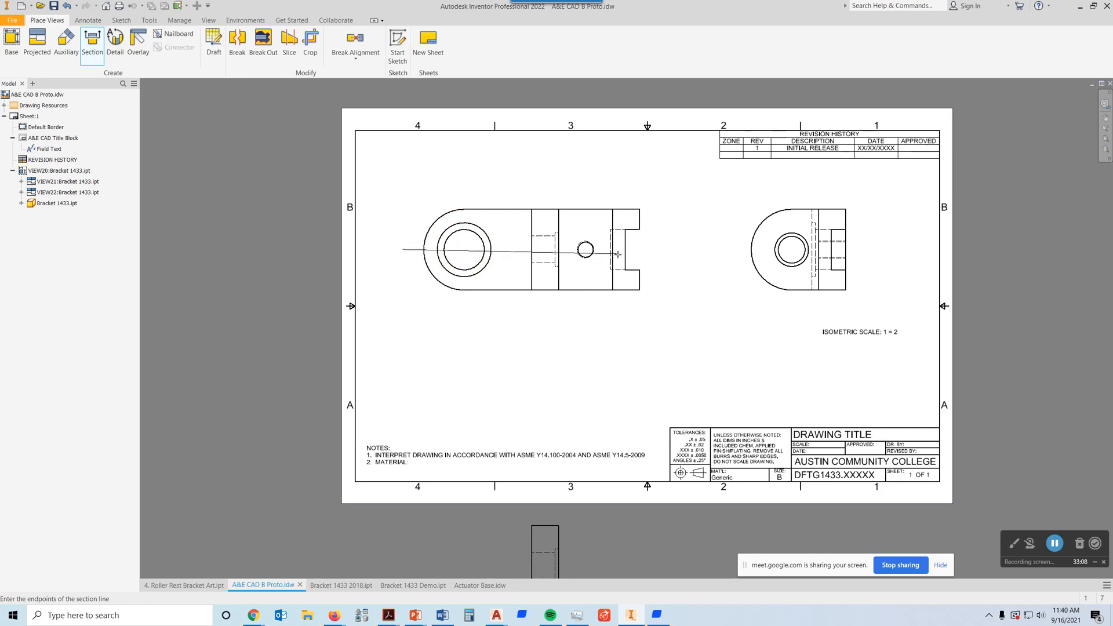
pyautogui.click(664, 248)
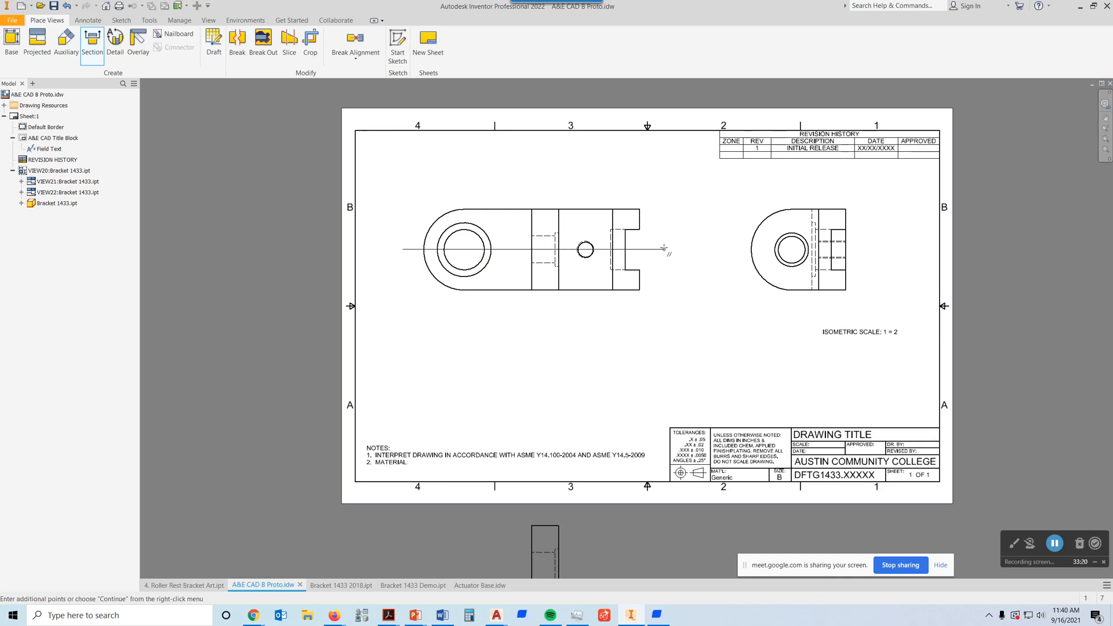
pyautogui.rightClick(664, 248)
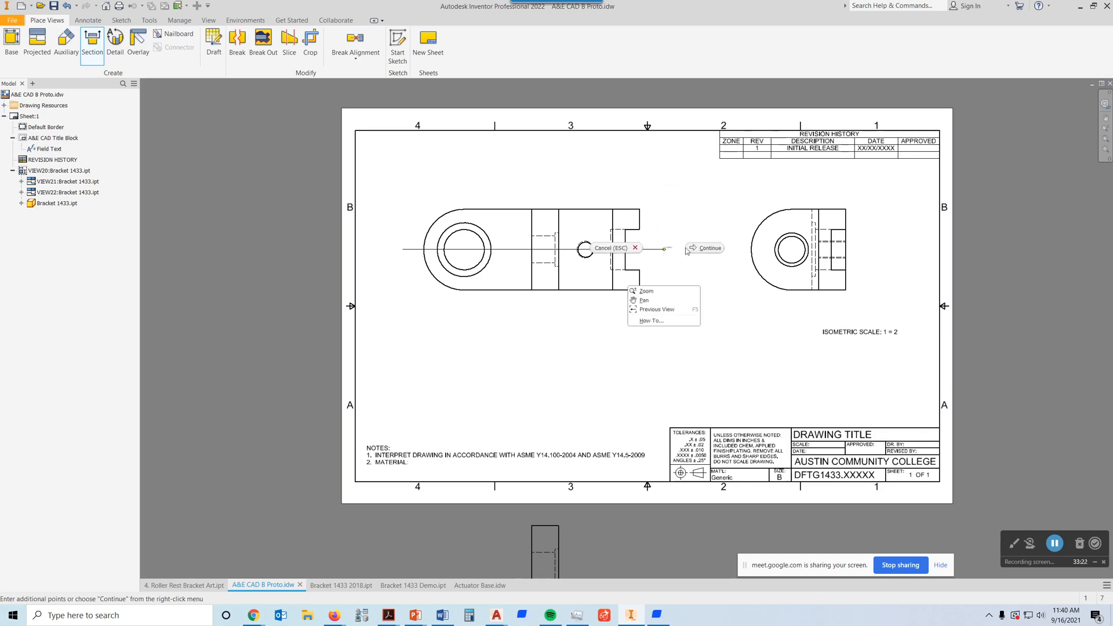
pyautogui.click(709, 248)
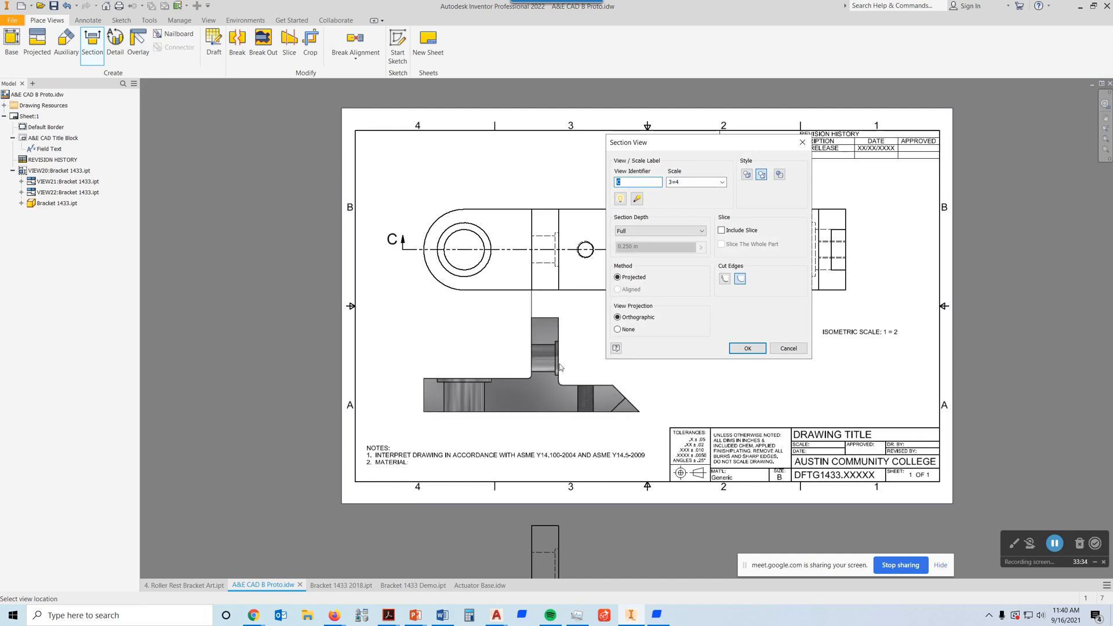
pyautogui.click(563, 368)
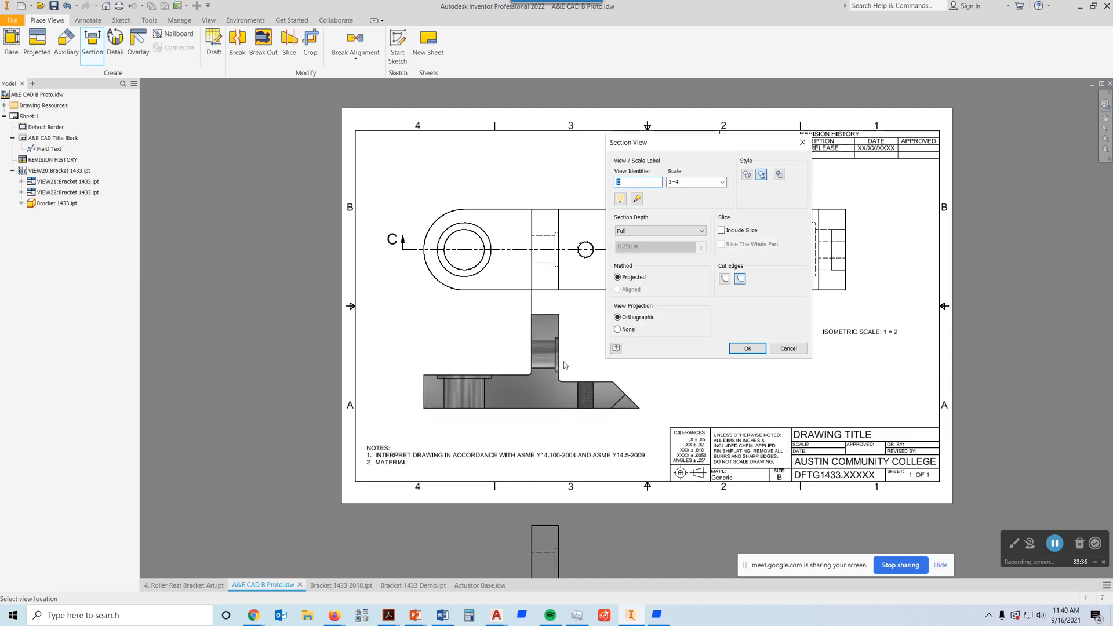
pyautogui.moveTo(717, 347); pyautogui.dragTo(728, 296, button='middle')
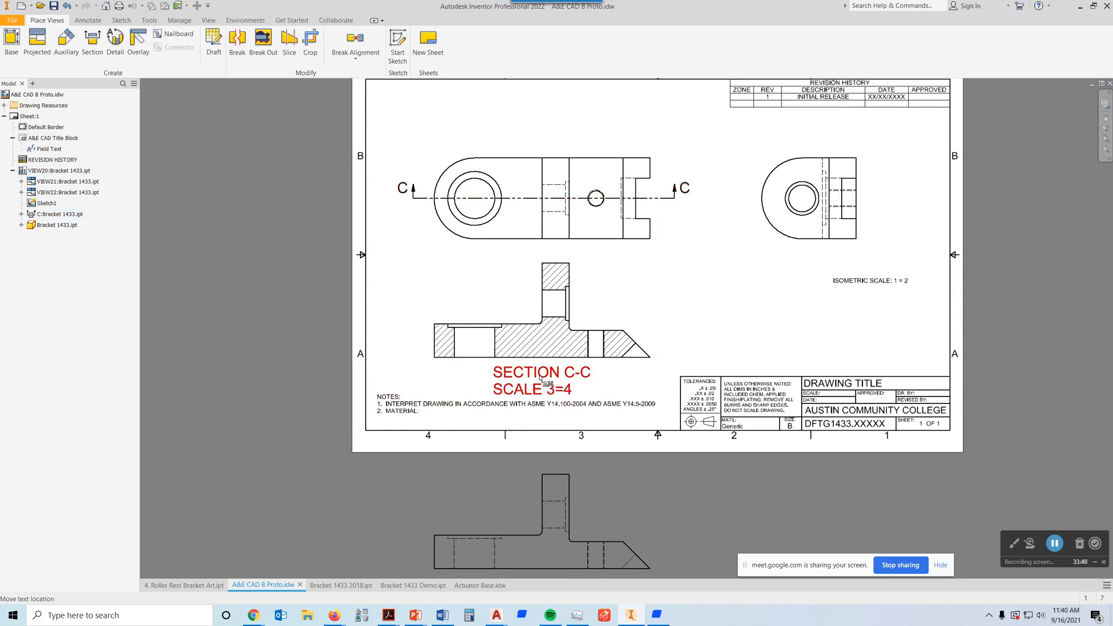
# Step: Delete all the text of the section view's label, including its title and scale
pyautogui.doubleClick(659, 305)
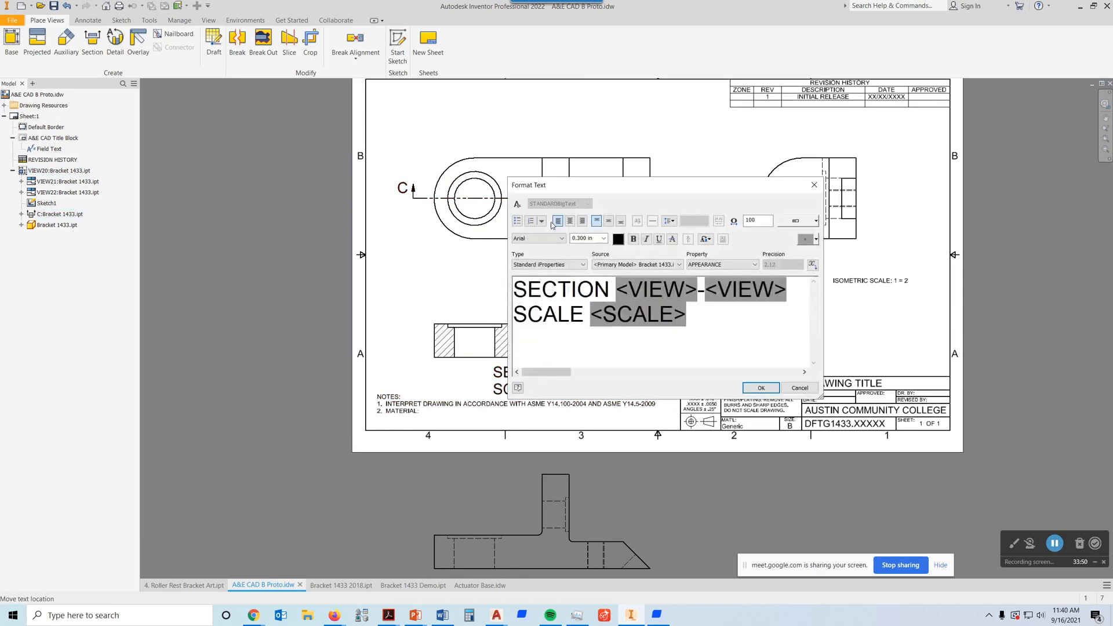
pyautogui.click(700, 313)
pyautogui.moveTo(701, 317); pyautogui.dragTo(468, 284)
pyautogui.press('Delete')
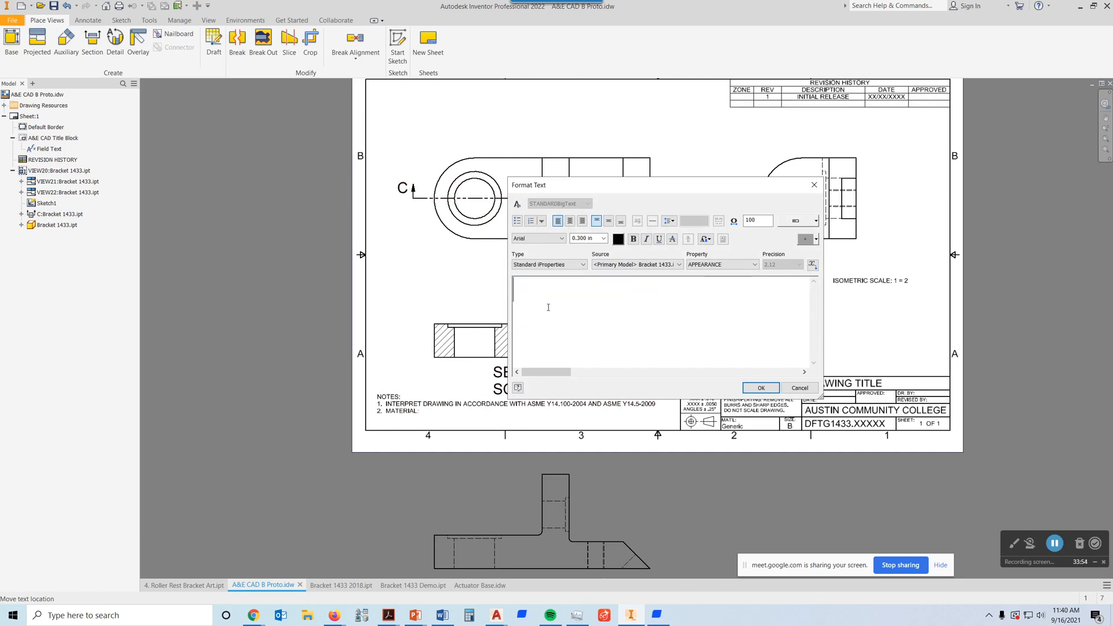
pyautogui.click(762, 392)
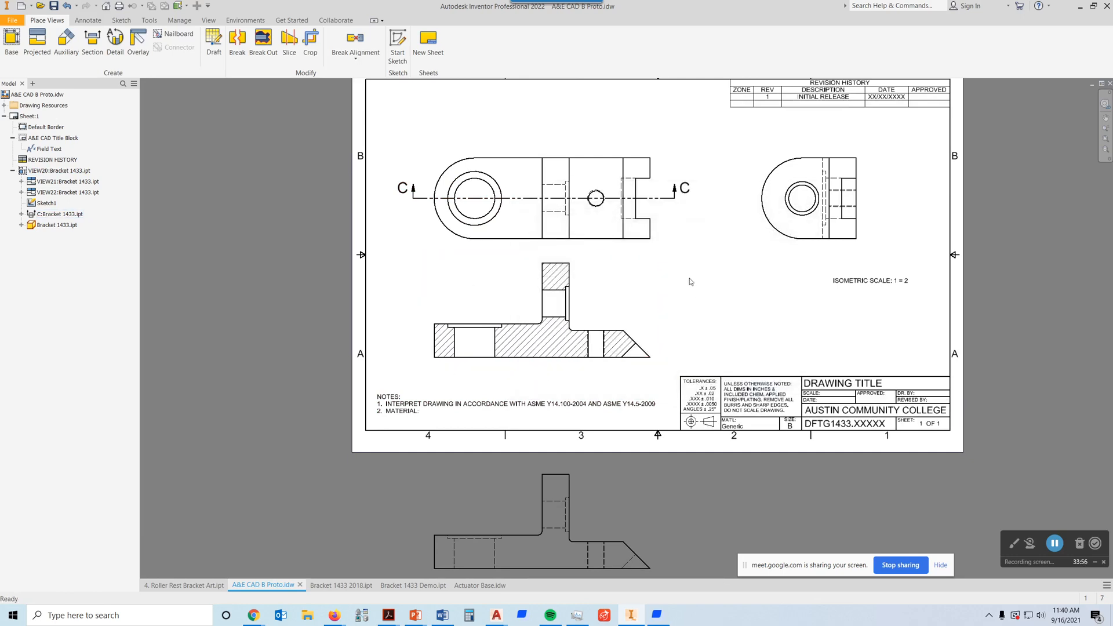
# Step: Clear the section view's identifier so the cutting-plane line carries no letters
pyautogui.doubleClick(663, 239)
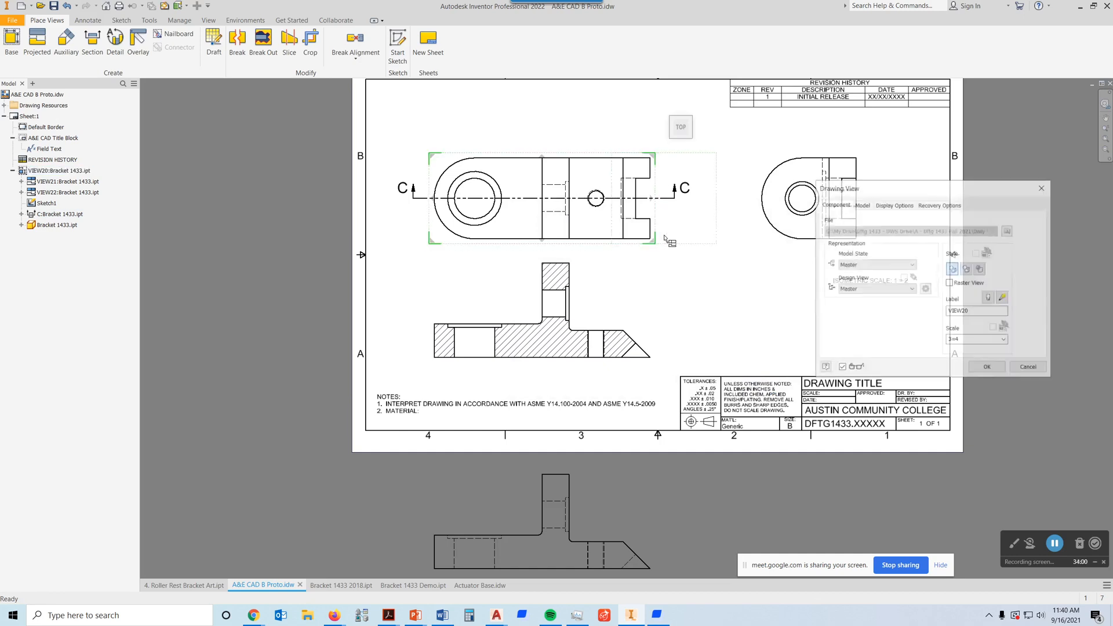
pyautogui.click(1043, 188)
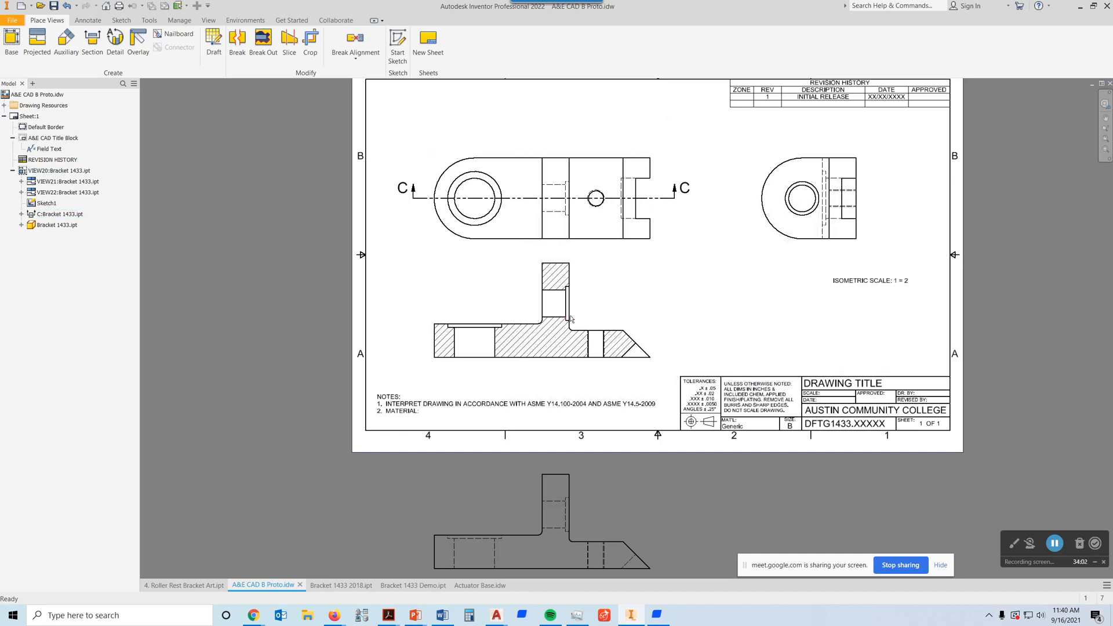
pyautogui.doubleClick(590, 308)
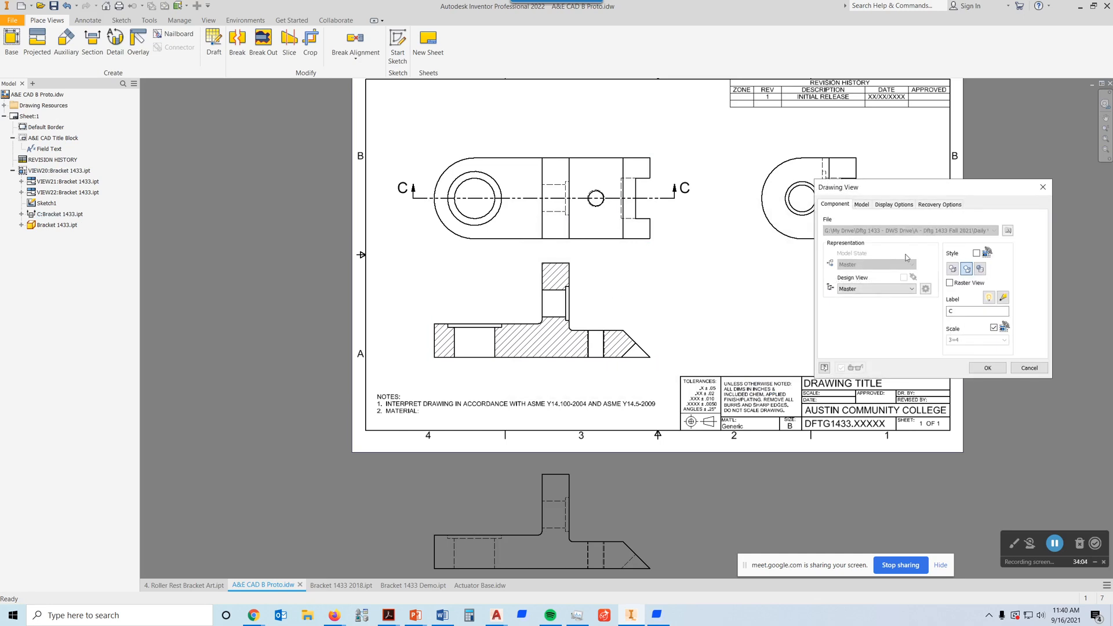
pyautogui.doubleClick(951, 312)
pyautogui.press('BackSpace')
pyautogui.click(992, 369)
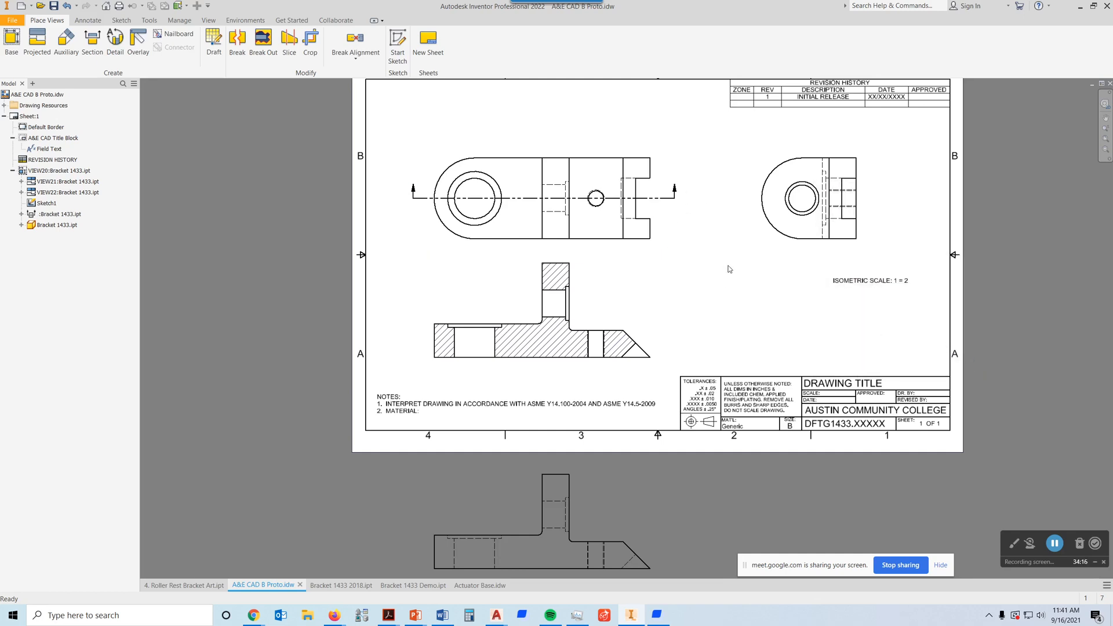
# Step: Move the plan view up on the sheet to widen its gap from the section view
pyautogui.moveTo(728, 268); pyautogui.dragTo(724, 256, button='middle')
pyautogui.moveTo(578, 142); pyautogui.dragTo(575, 108)
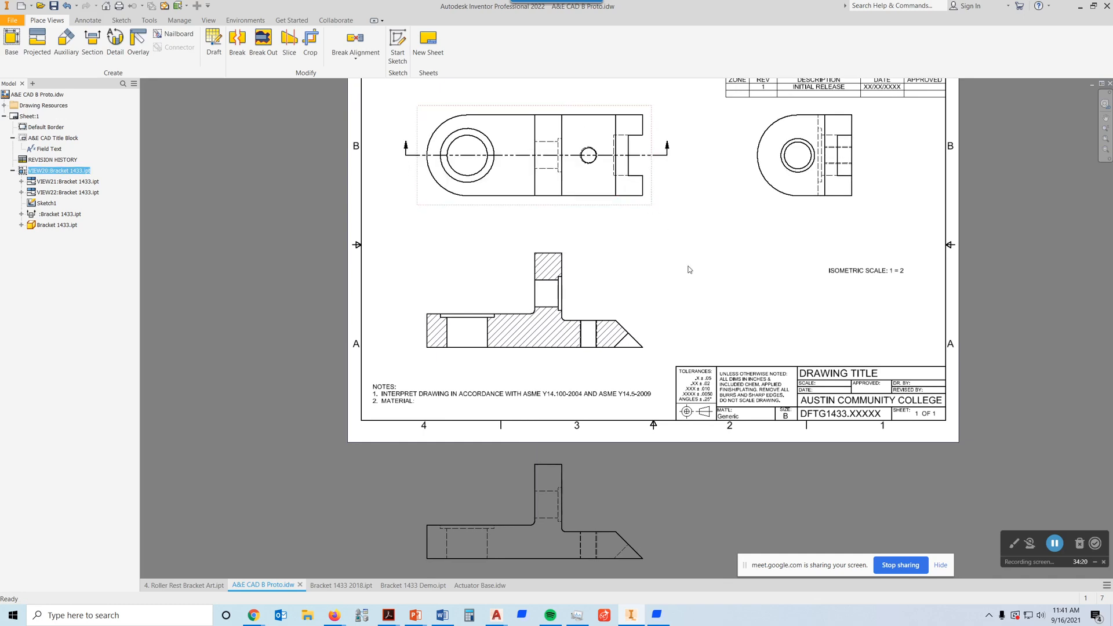
# Step: Delete the unneeded front view lying below the sheet while keeping its dependent section view
pyautogui.click(583, 516)
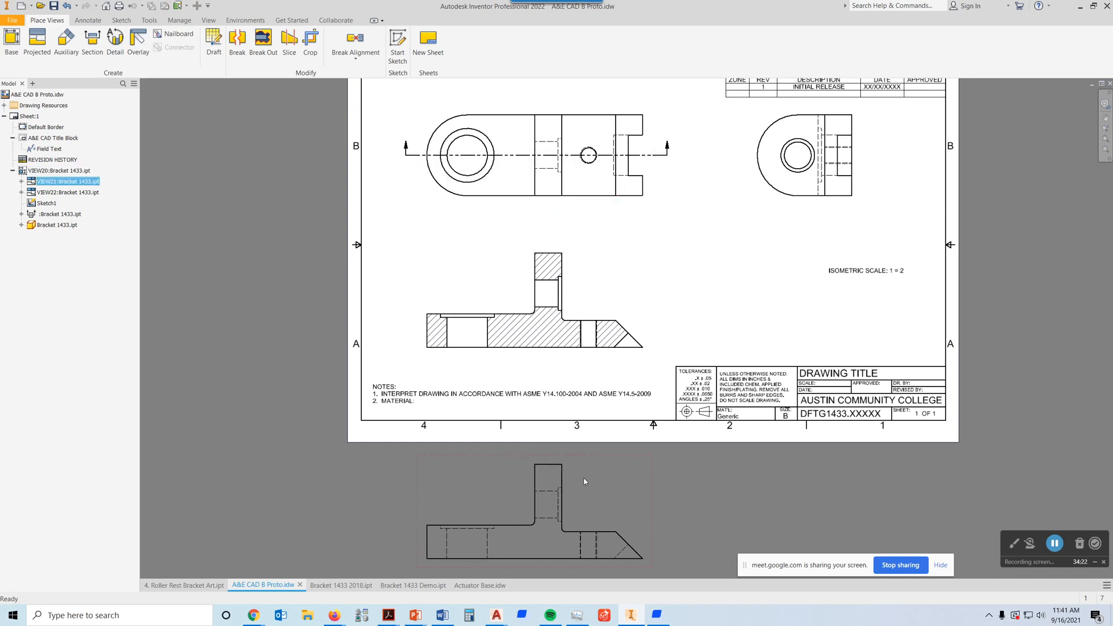
pyautogui.press('Delete')
pyautogui.click(541, 331)
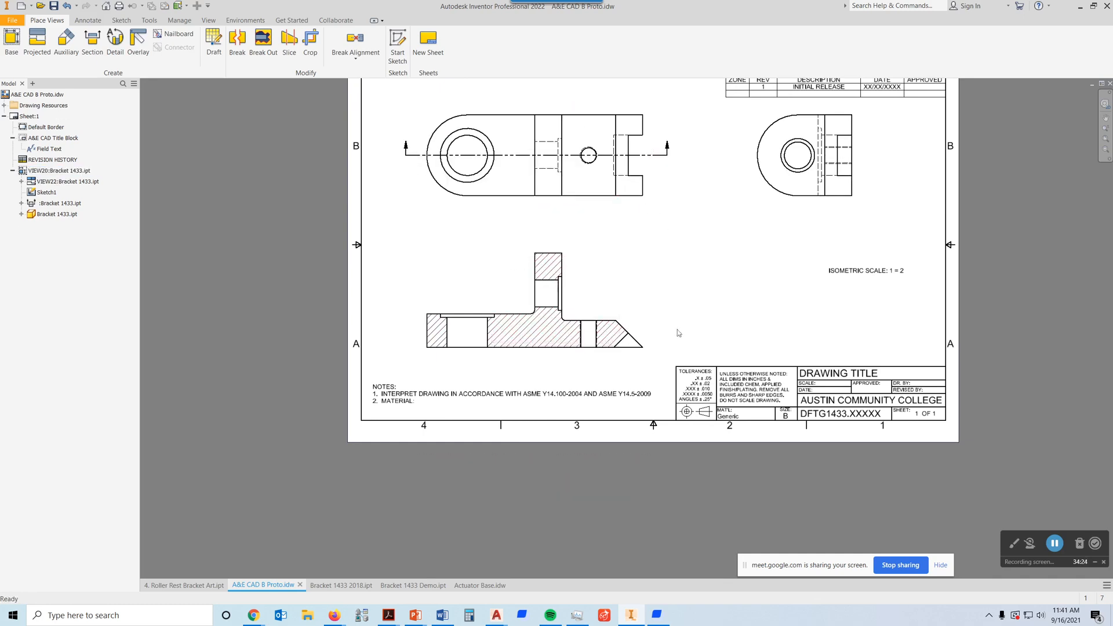
# Step: Examine the section view's angled end and threaded hole and compare them with the notch and hole in the plan view
pyautogui.moveTo(679, 281); pyautogui.dragTo(721, 300, button='middle')
pyautogui.scroll(5, 674, 356)
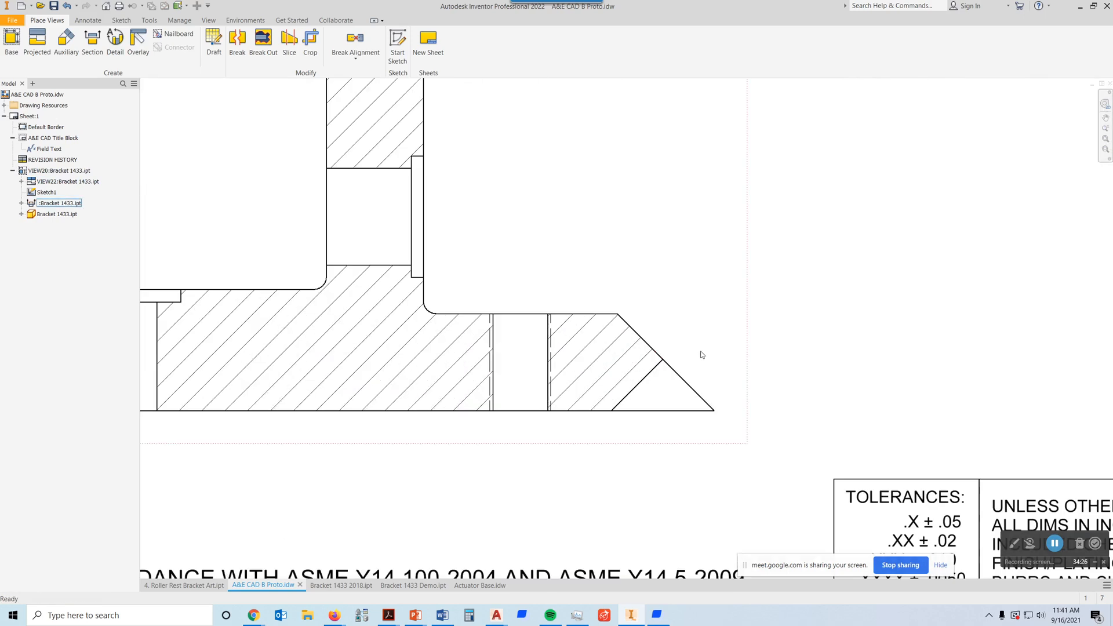
pyautogui.scroll(-3, 702, 353)
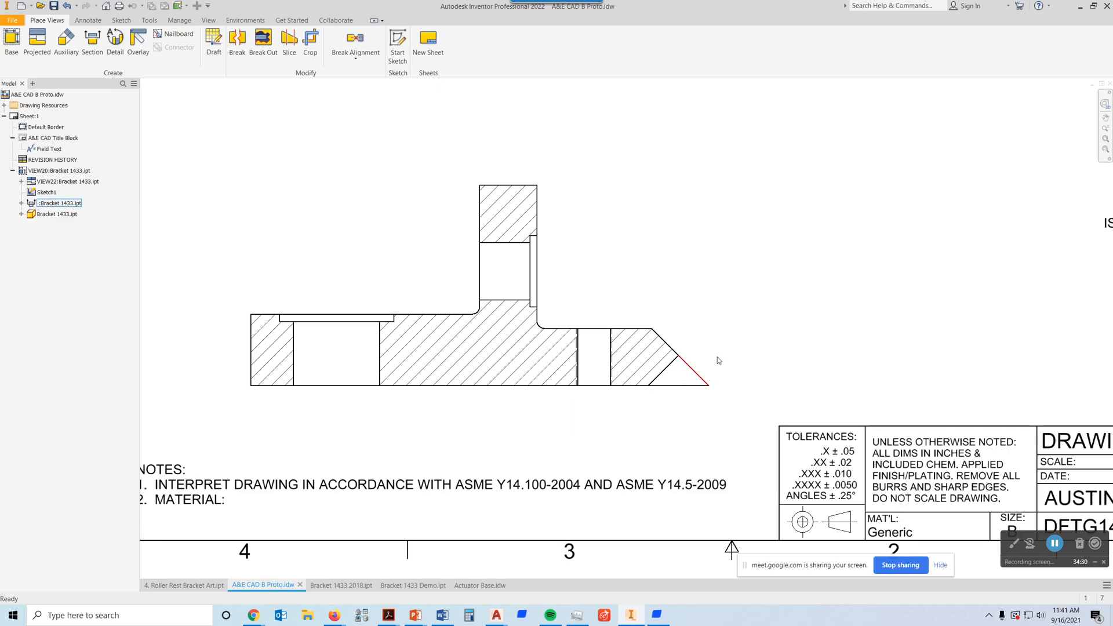
pyautogui.moveTo(704, 247); pyautogui.dragTo(713, 389, button='middle')
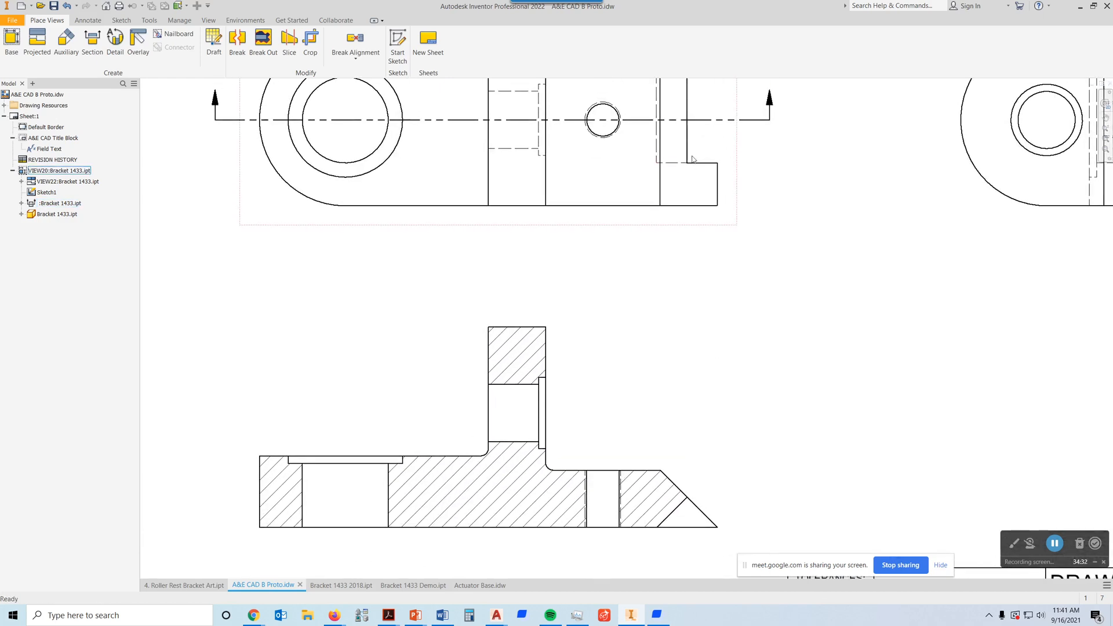
pyautogui.moveTo(706, 208); pyautogui.dragTo(685, 388, button='middle')
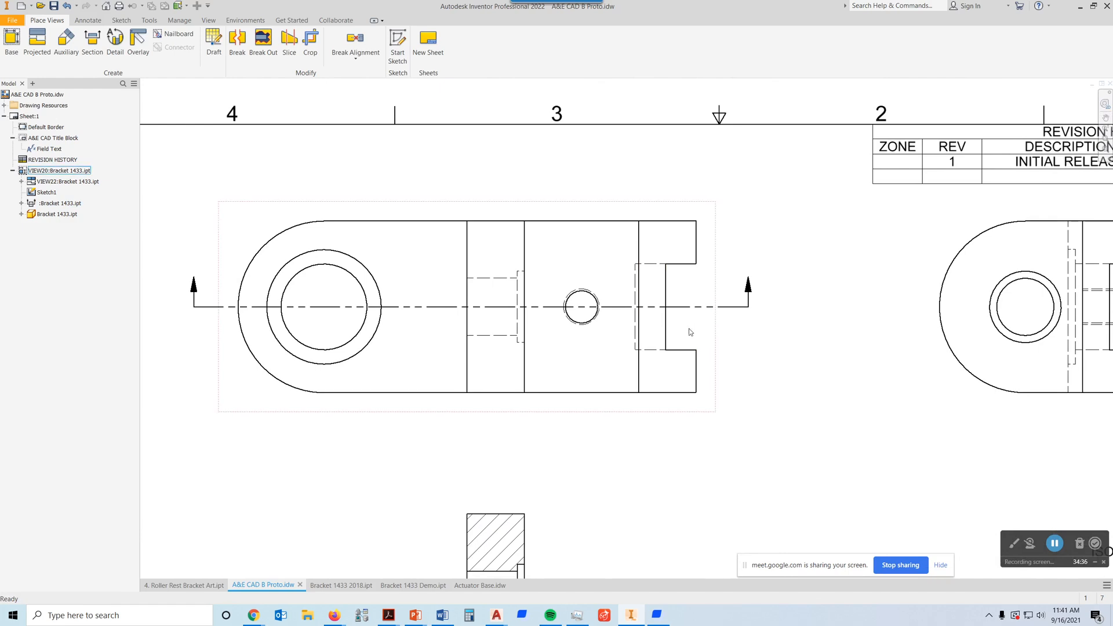
pyautogui.scroll(-3, 699, 332)
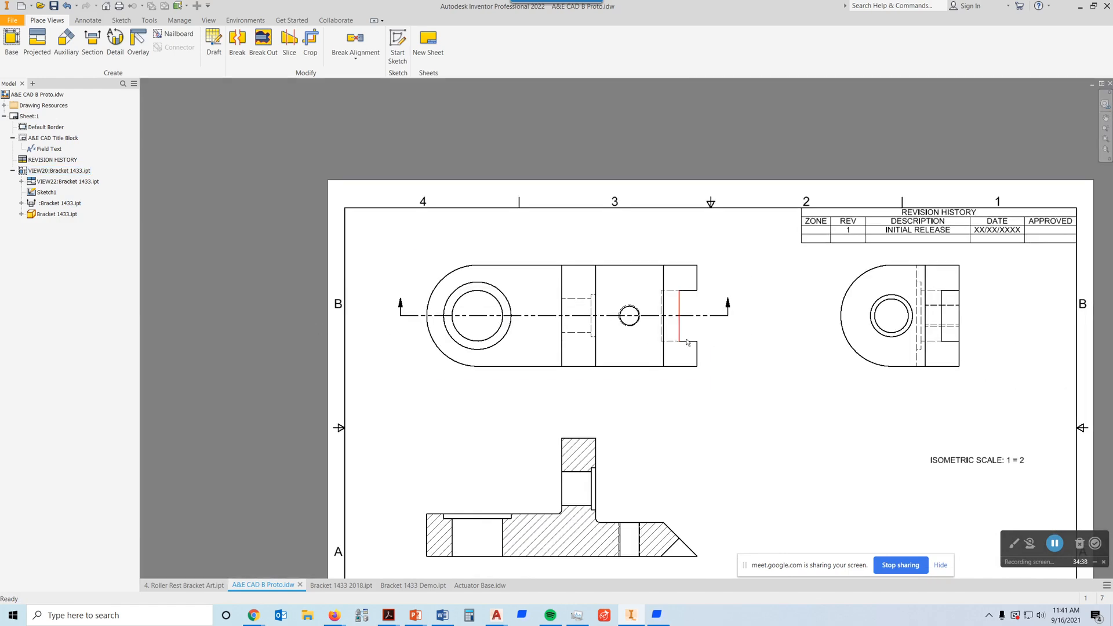
pyautogui.moveTo(717, 530); pyautogui.dragTo(663, 350, button='middle')
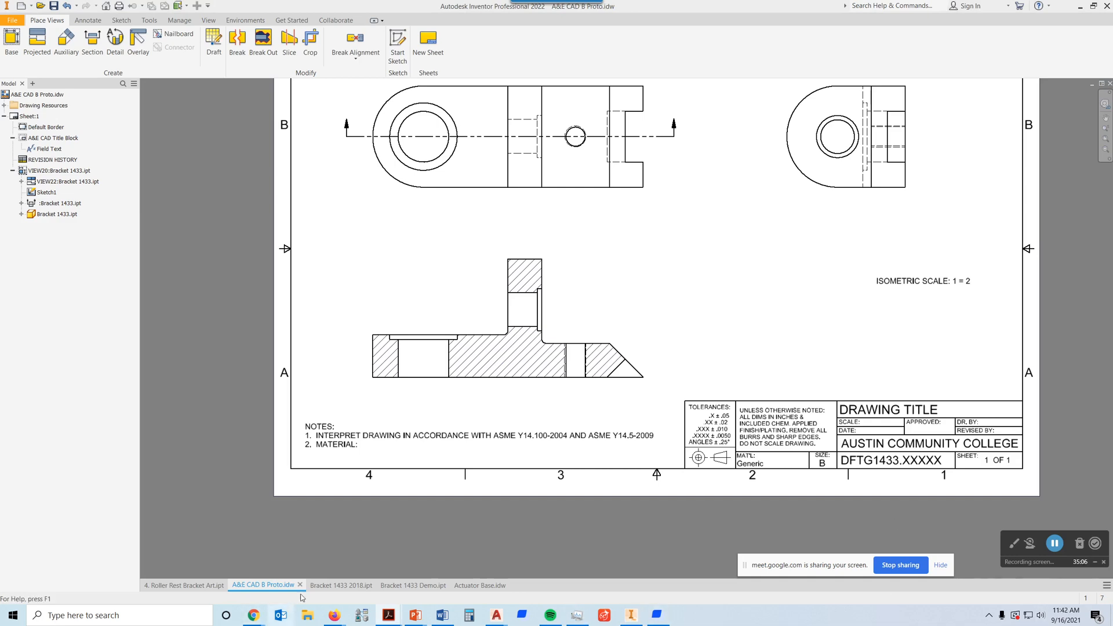
# Step: Switch to the Daily Work Projects page in Firefox, review the Bracket 1433 sketch and working drawing requirements, and return to Inventor
pyautogui.moveTo(333, 615)
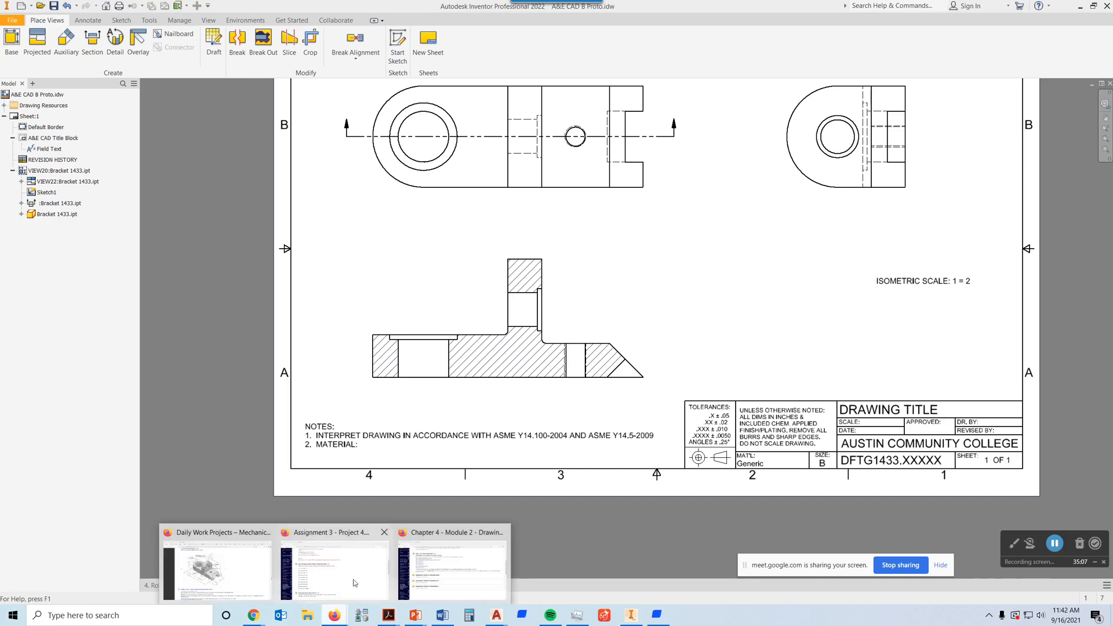
pyautogui.click(436, 573)
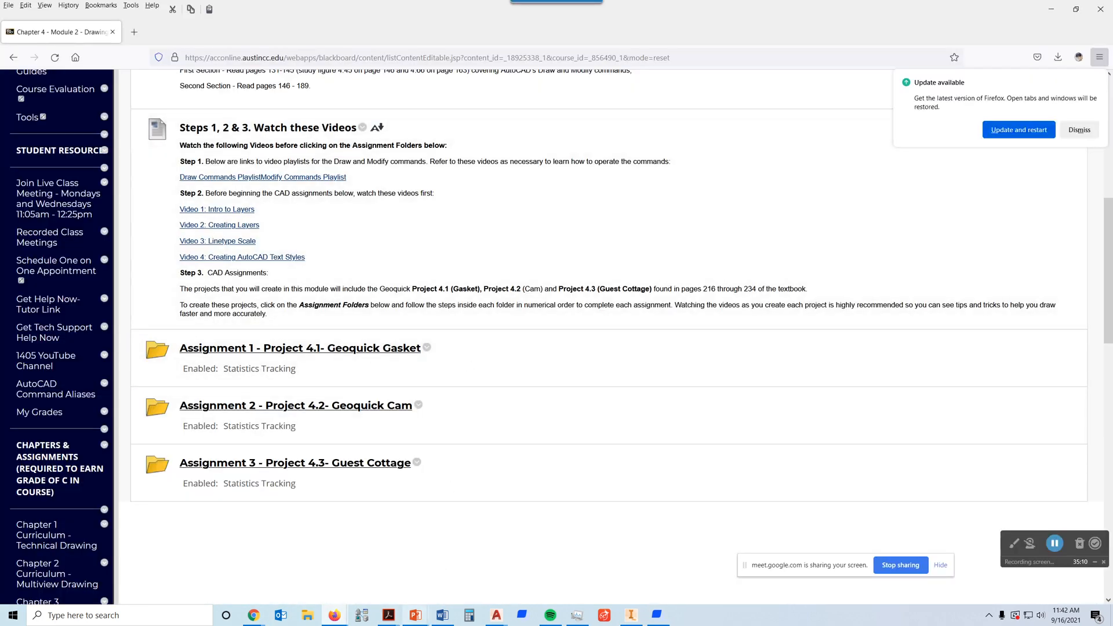
pyautogui.click(336, 617)
pyautogui.click(250, 571)
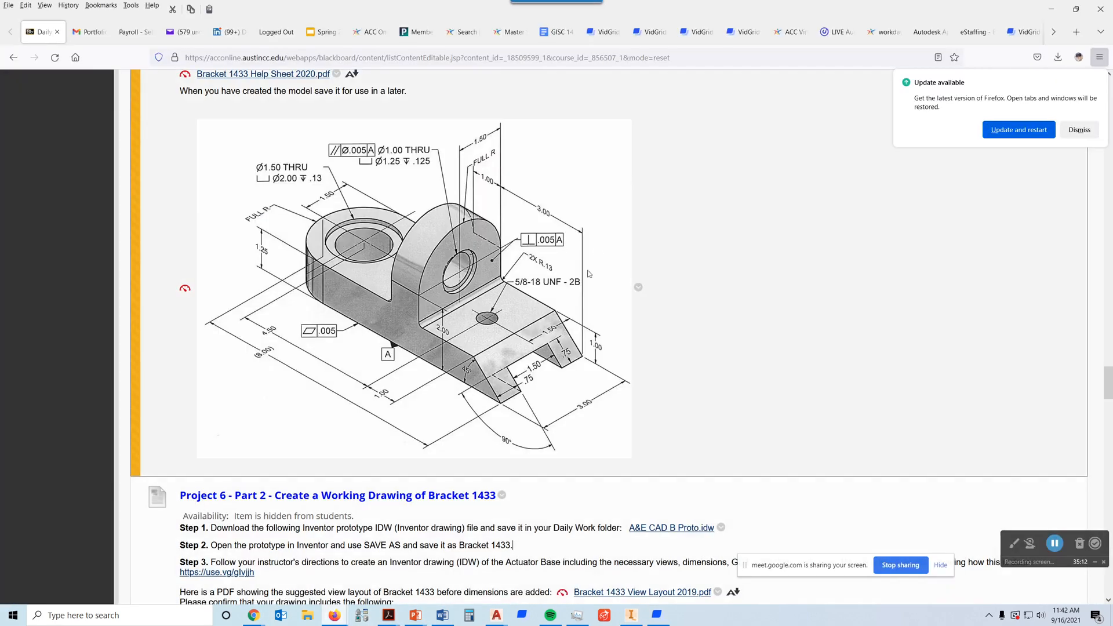
pyautogui.scroll(-3, 523, 399)
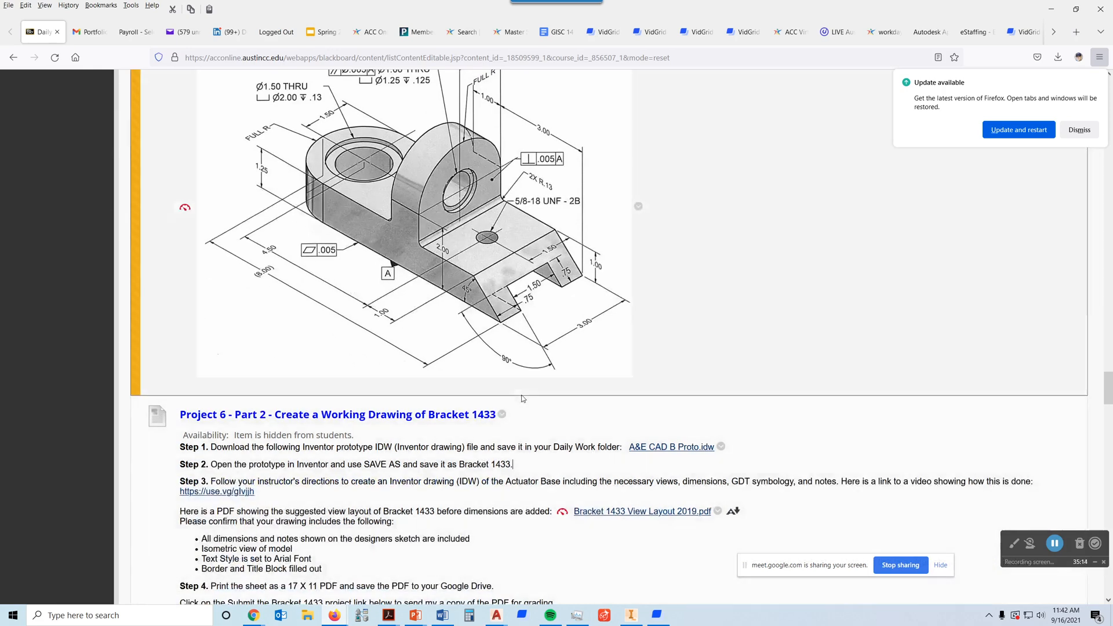
pyautogui.scroll(6, 523, 399)
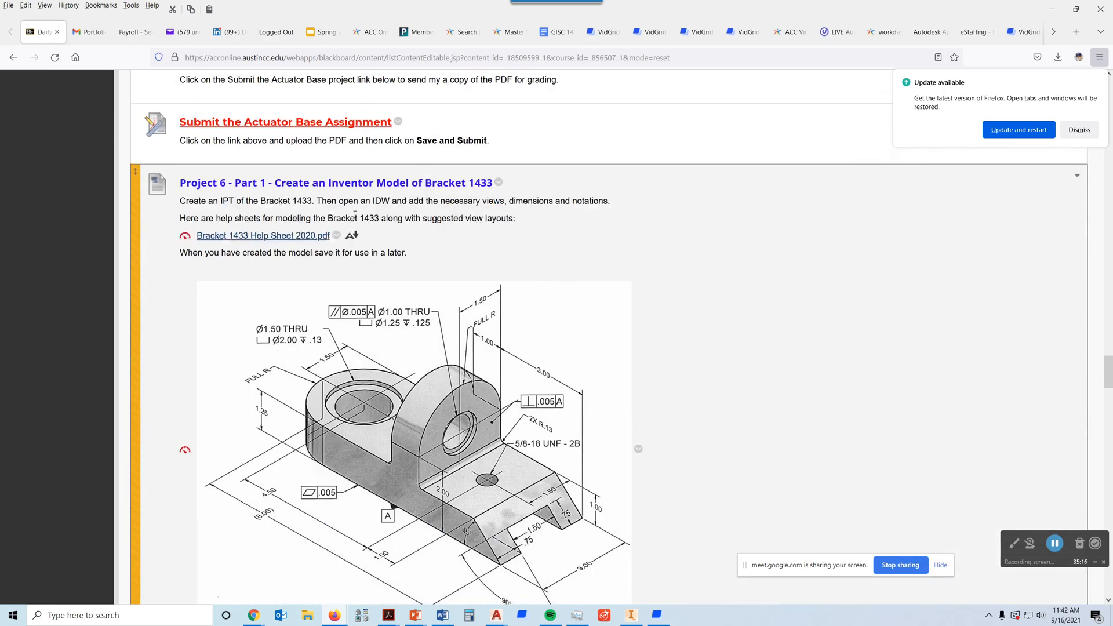
pyautogui.scroll(-2, 401, 232)
pyautogui.scroll(-4, 416, 259)
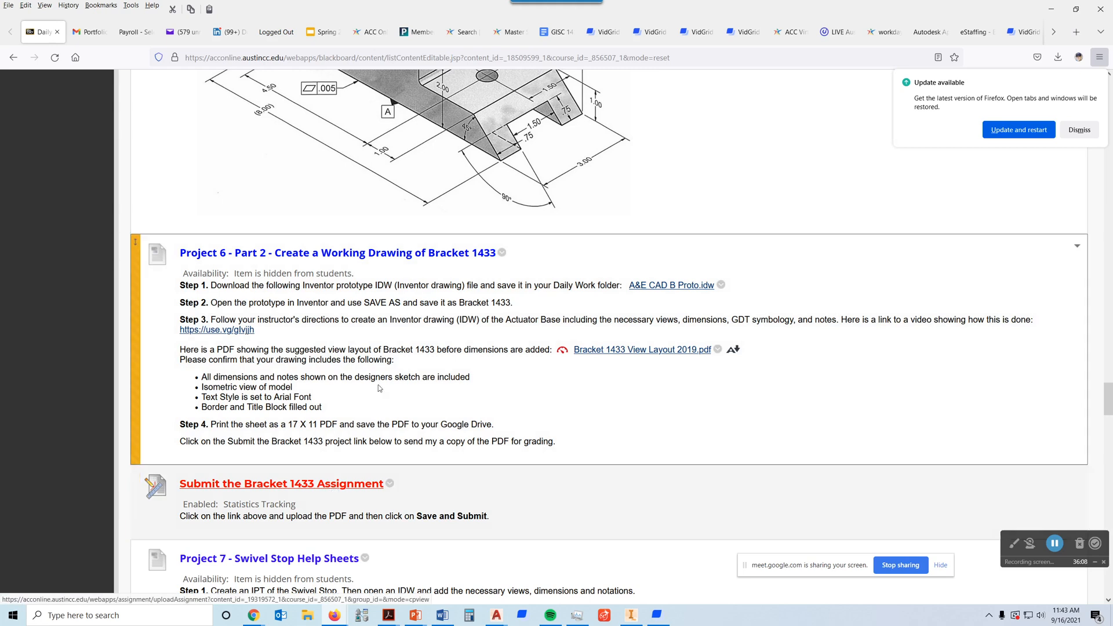
pyautogui.scroll(1, 715, 315)
pyautogui.scroll(3, 715, 315)
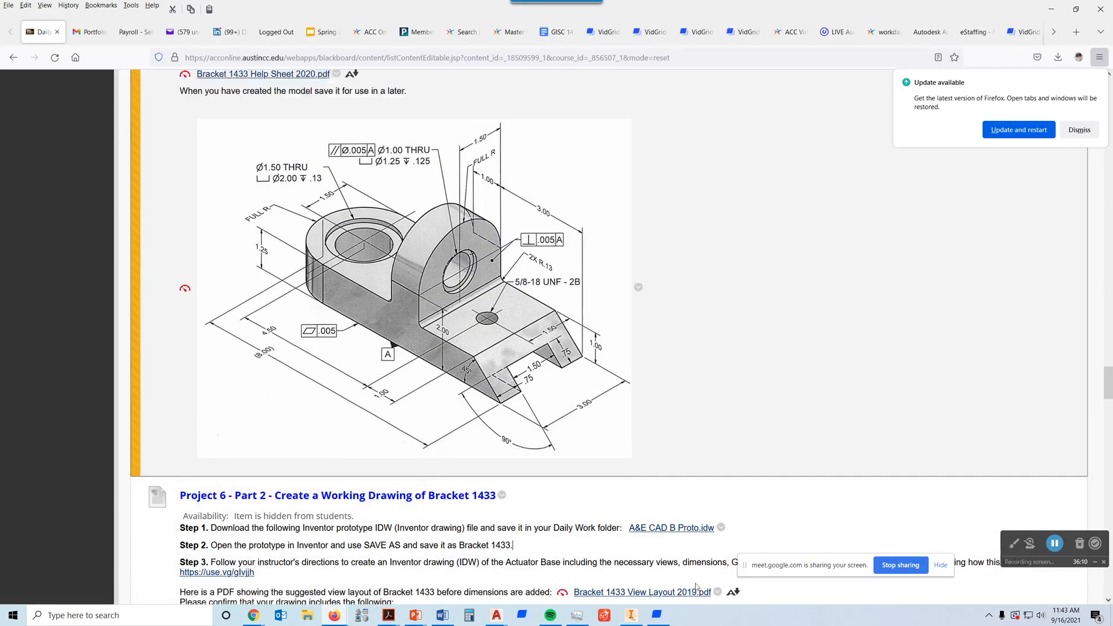
pyautogui.click(632, 615)
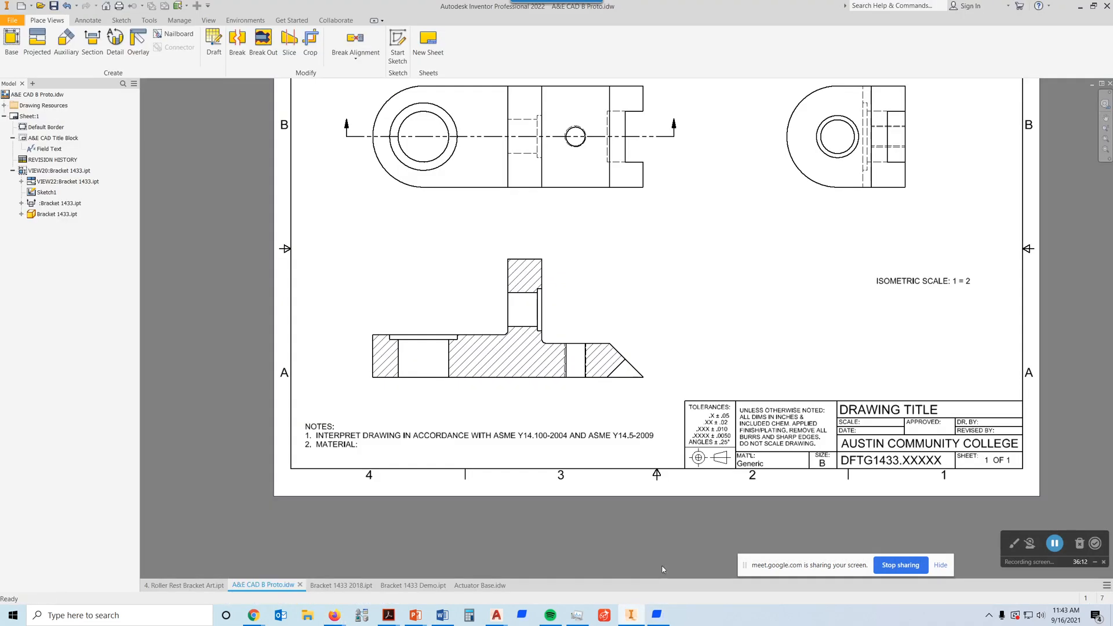